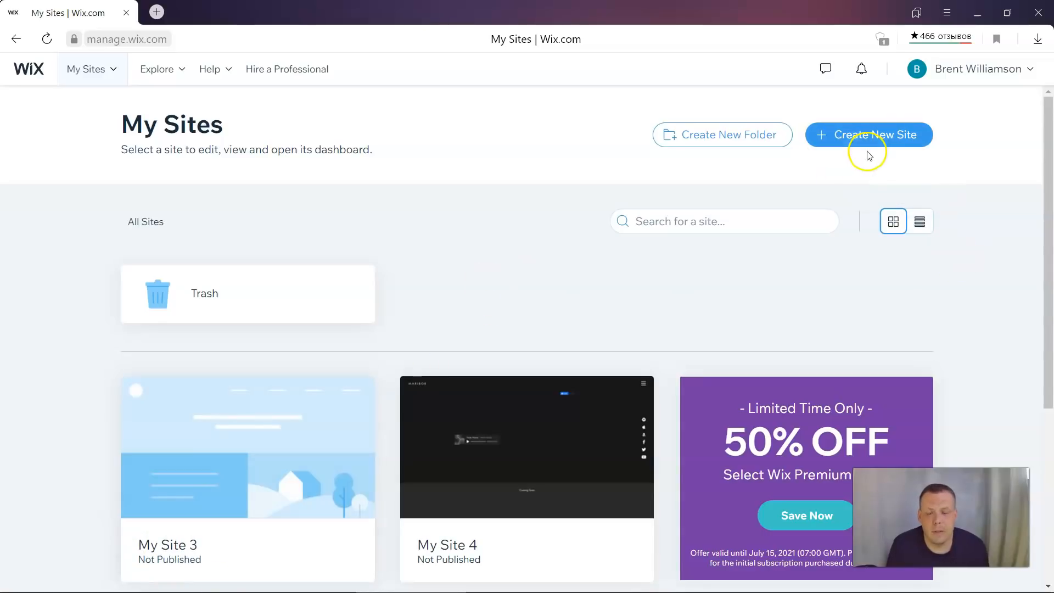
Start a new site of the Fitness kind and choose to build it in the Editor from a template.
{"action": "left_click", "coordinate": [883, 135]}
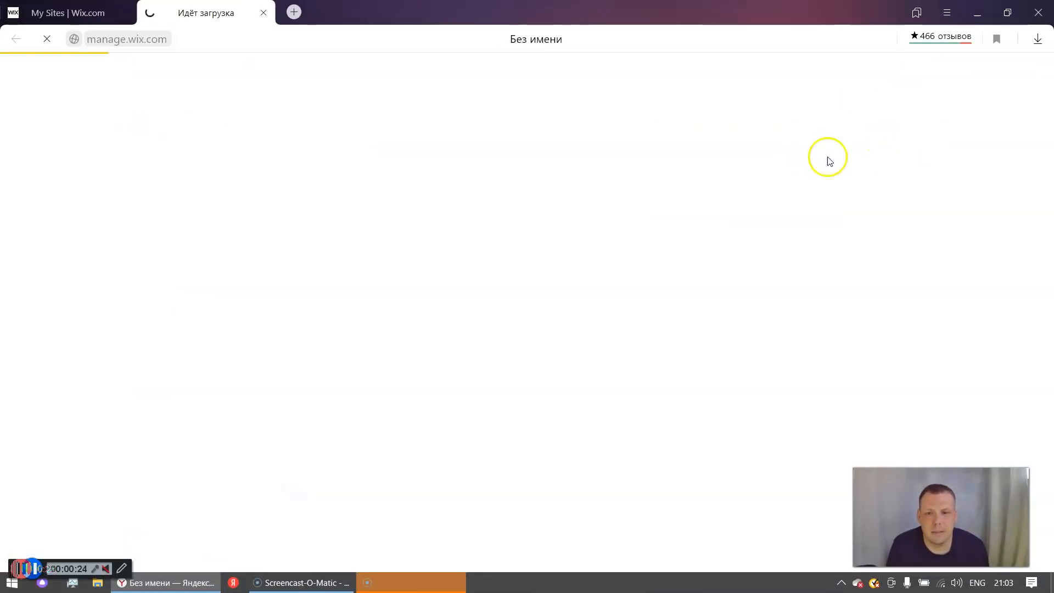
{"action": "key", "text": "F11"}
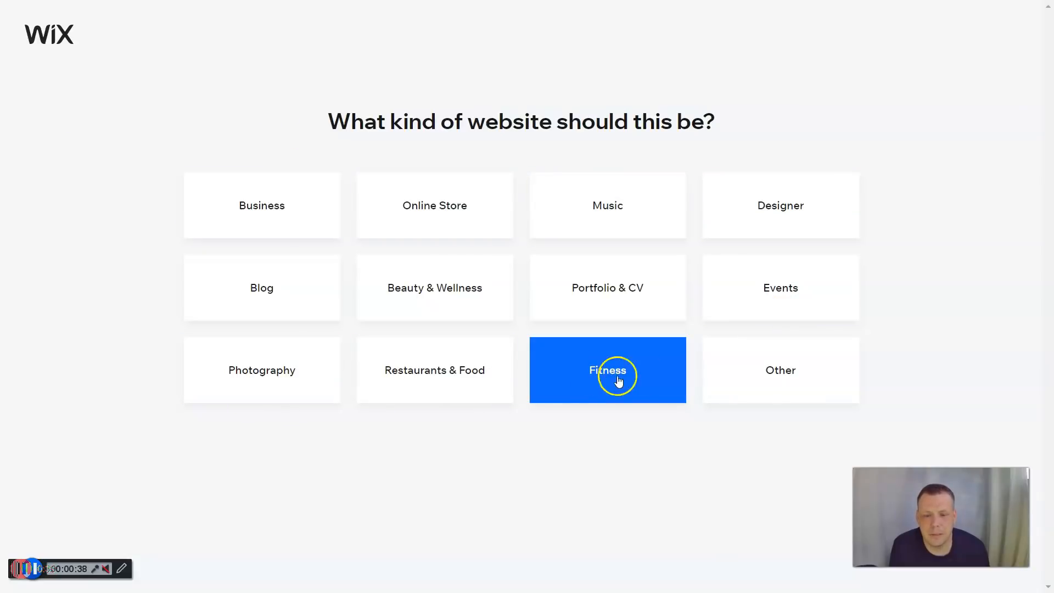
{"action": "left_click", "coordinate": [661, 374]}
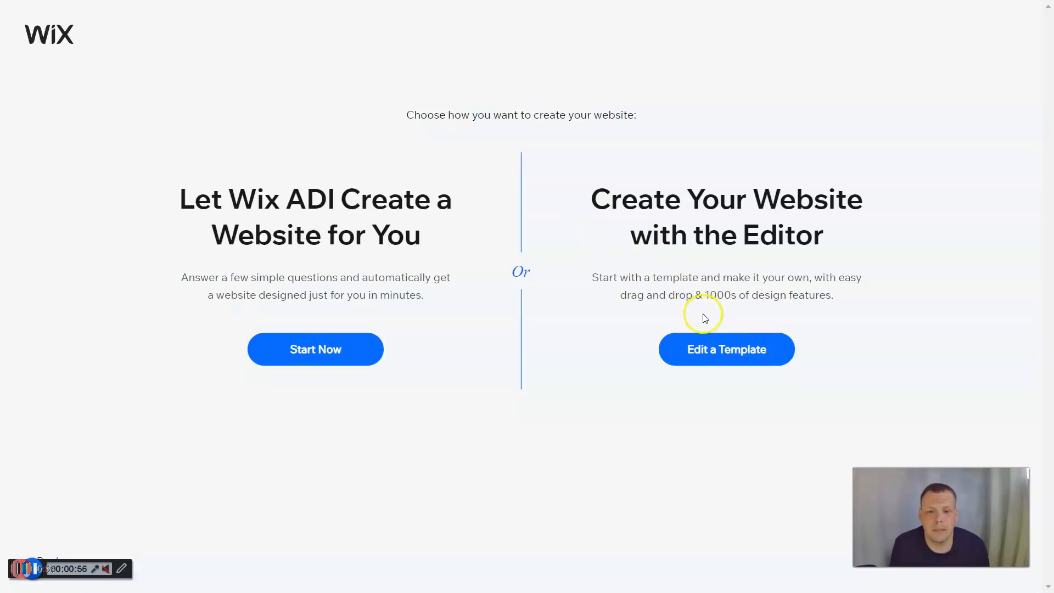
{"action": "left_click", "coordinate": [723, 350]}
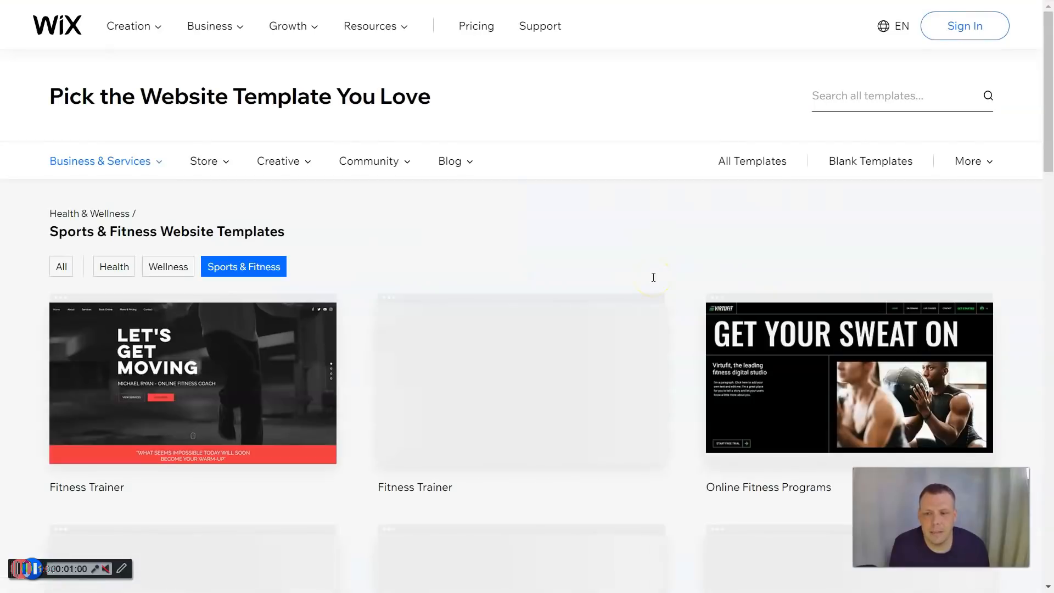
Browse the first page of Sports & Fitness templates, preview the Online Fitness Programs design and close its preview.
{"action": "scroll", "coordinate": [518, 233], "scroll_direction": "down", "scroll_amount": 1}
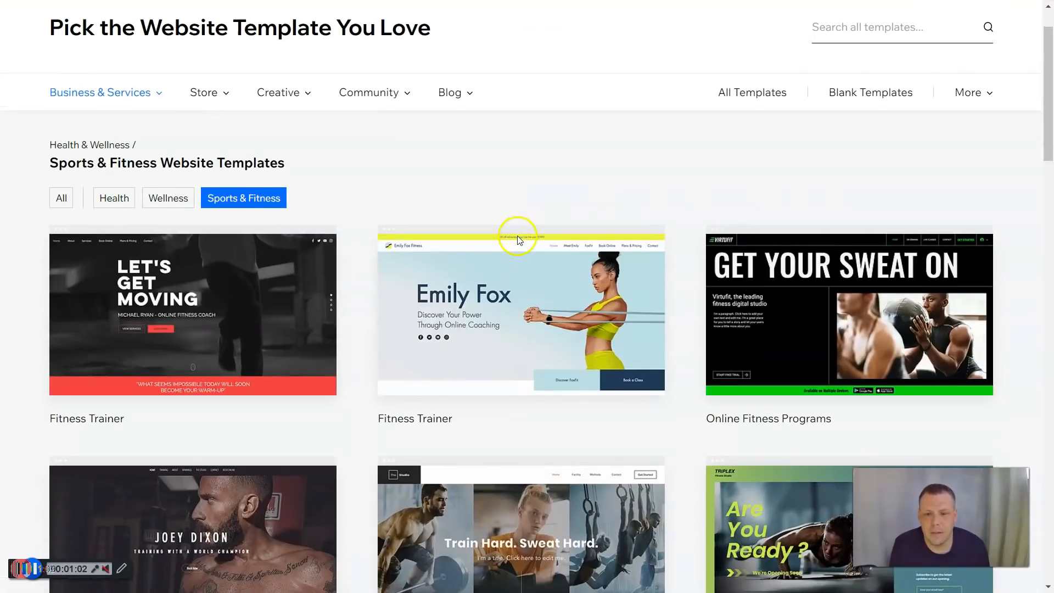
{"action": "scroll", "coordinate": [547, 180], "scroll_direction": "down", "scroll_amount": 1}
{"action": "scroll", "coordinate": [546, 179], "scroll_direction": "up", "scroll_amount": 2}
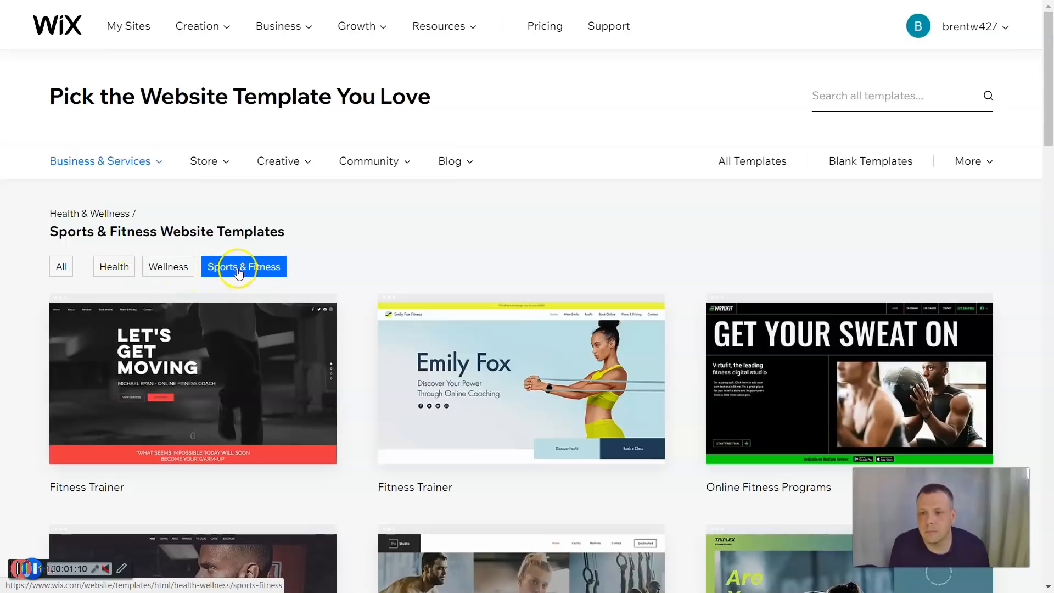
{"action": "scroll", "coordinate": [400, 236], "scroll_direction": "down", "scroll_amount": 1}
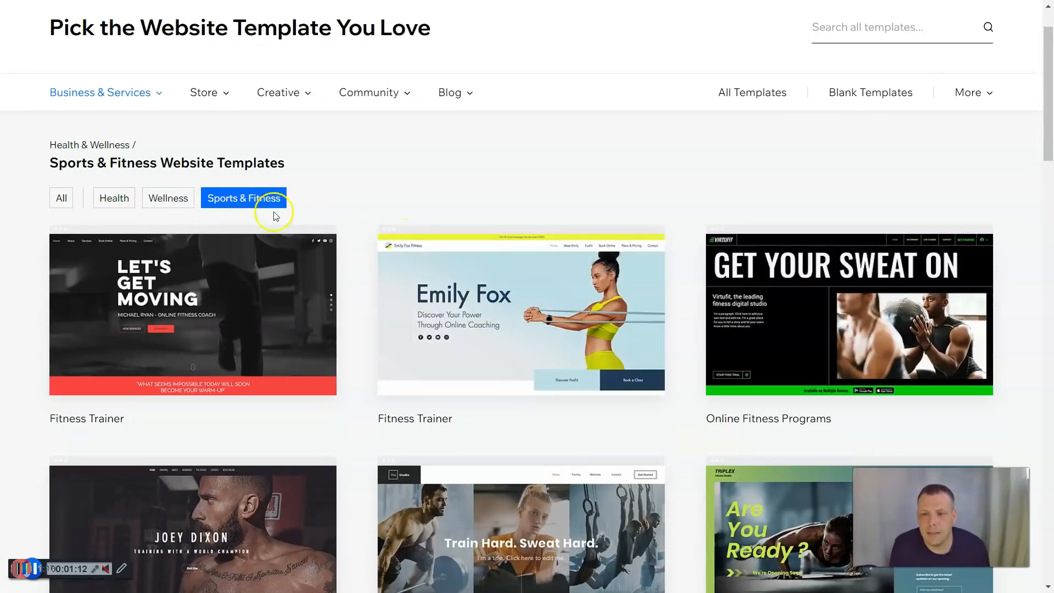
{"action": "scroll", "coordinate": [511, 193], "scroll_direction": "down", "scroll_amount": 3}
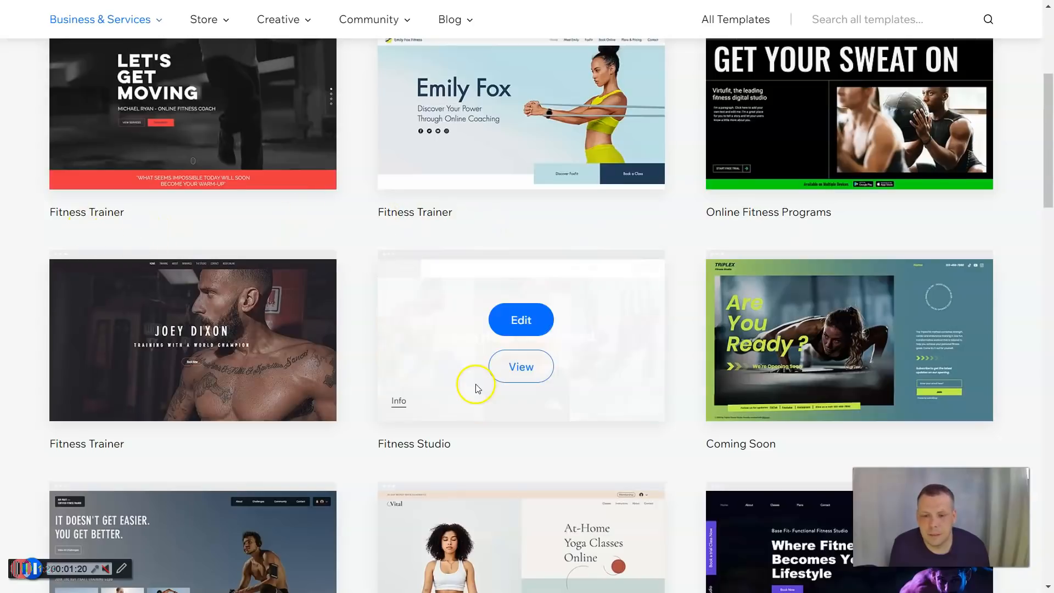
{"action": "scroll", "coordinate": [657, 315], "scroll_direction": "down", "scroll_amount": 2}
{"action": "scroll", "coordinate": [635, 304], "scroll_direction": "down", "scroll_amount": 1}
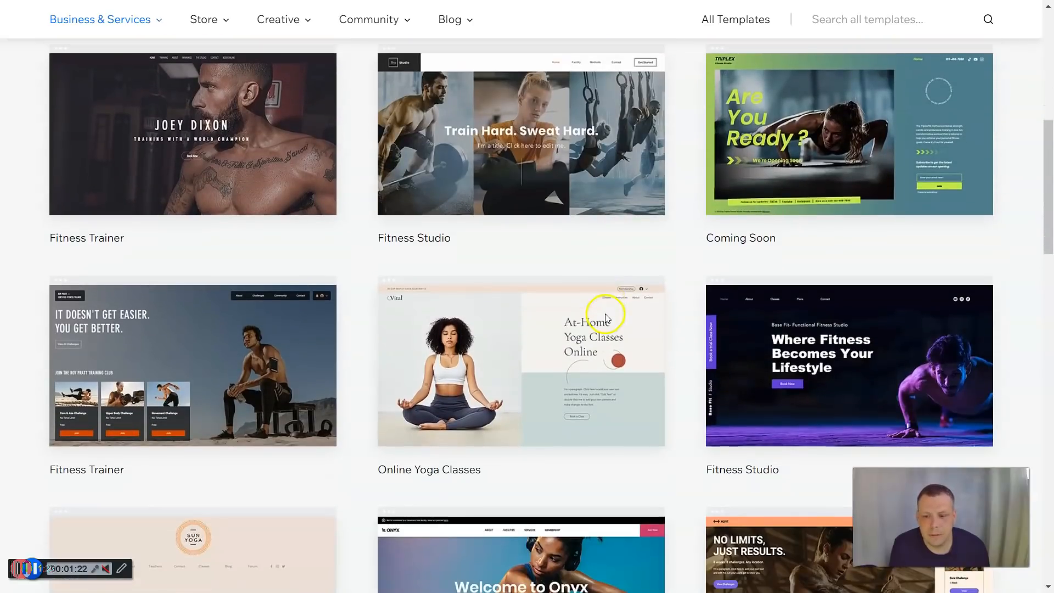
{"action": "scroll", "coordinate": [618, 306], "scroll_direction": "up", "scroll_amount": 5}
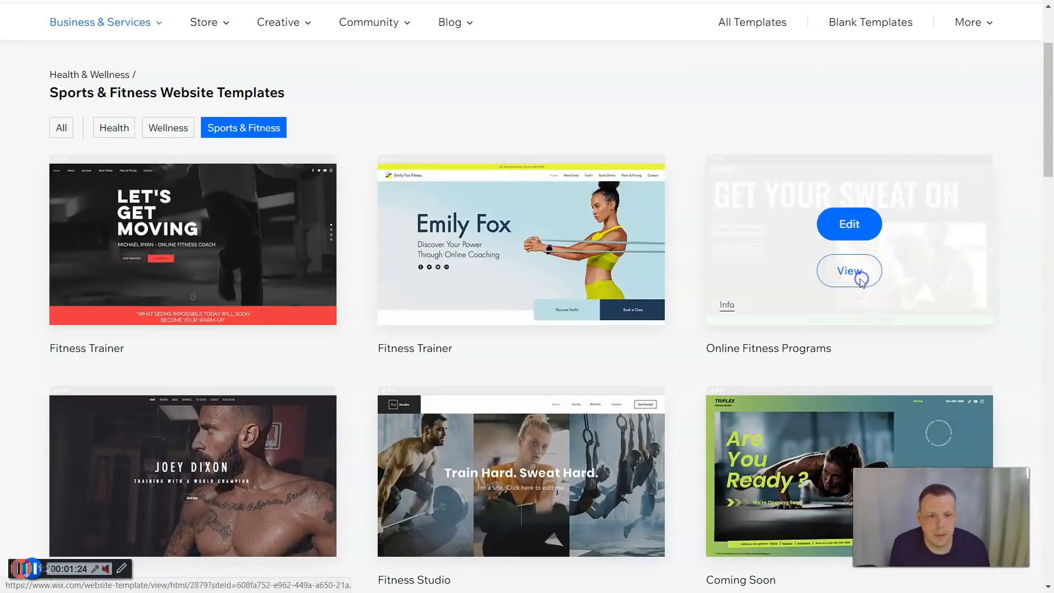
{"action": "left_click", "coordinate": [859, 277]}
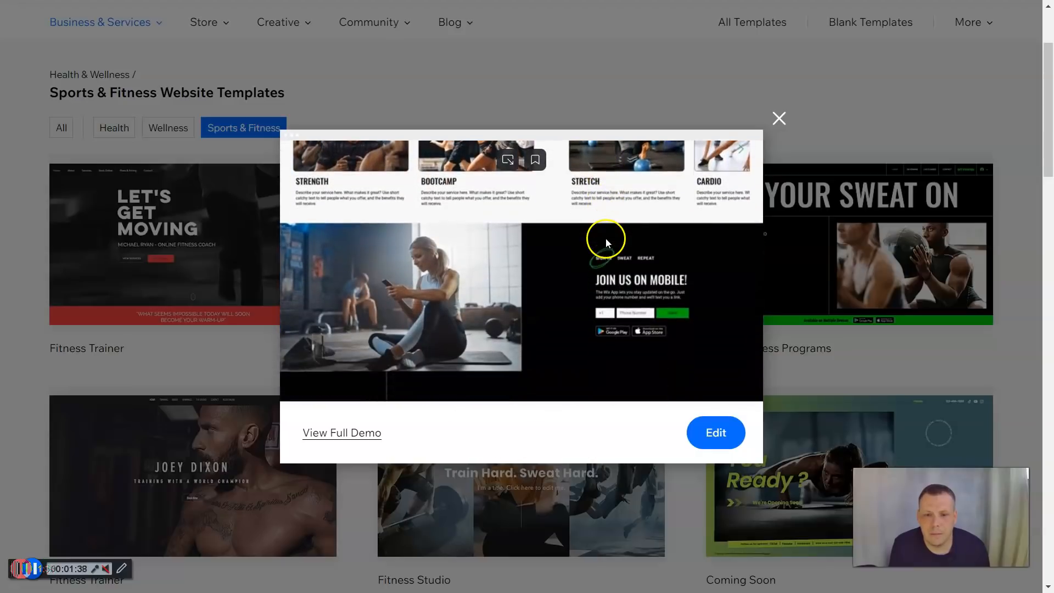
{"action": "left_click", "coordinate": [779, 119]}
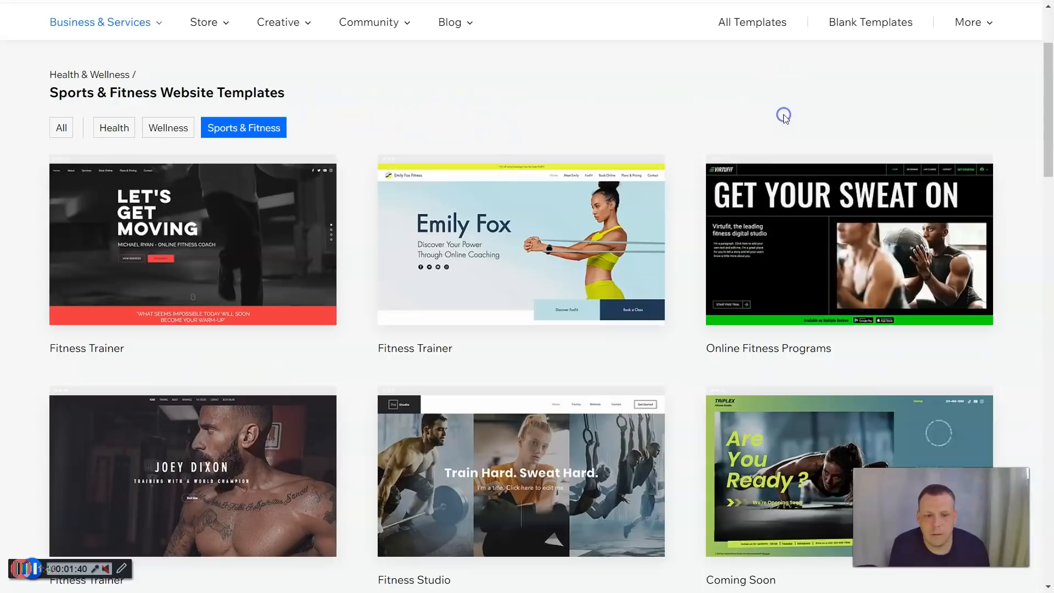
Go to page 3 of the Sports & Fitness templates, preview the Sports Fan Club template and open it for editing.
{"action": "scroll", "coordinate": [687, 238], "scroll_direction": "down", "scroll_amount": 4}
{"action": "scroll", "coordinate": [691, 243], "scroll_direction": "down", "scroll_amount": 9}
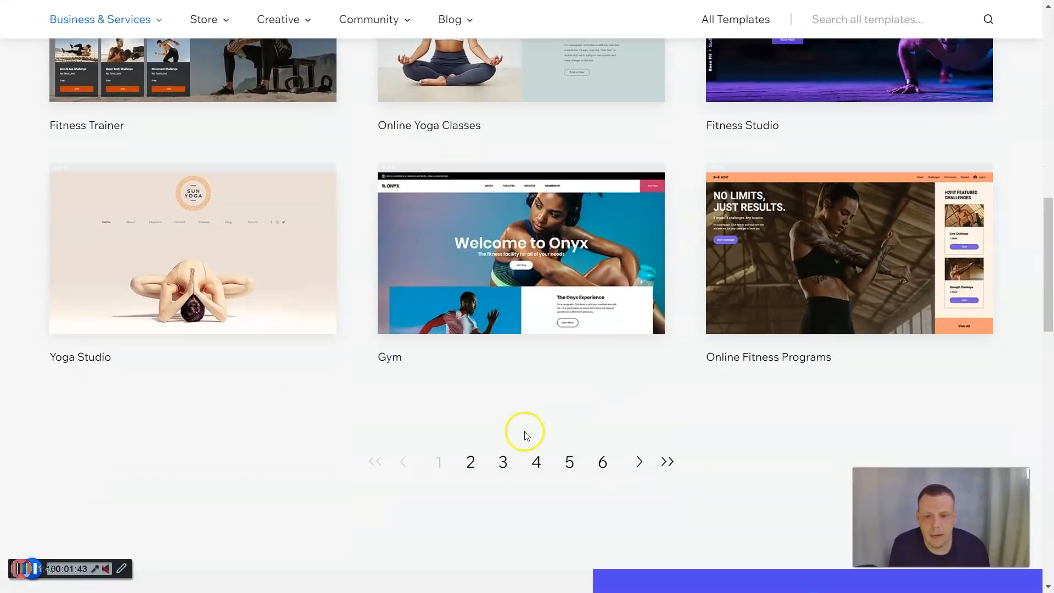
{"action": "left_click", "coordinate": [501, 462]}
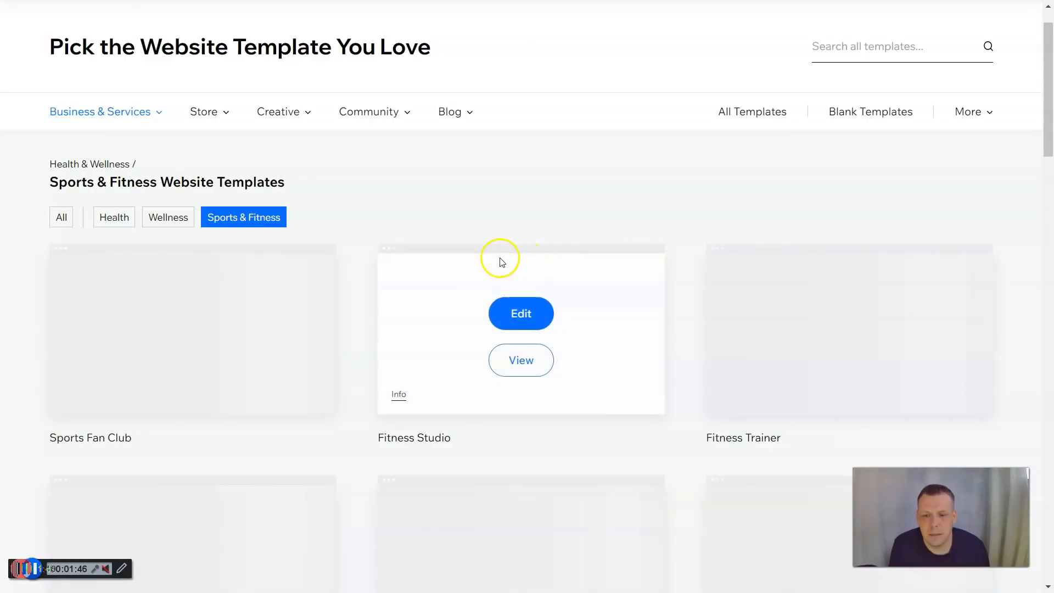
{"action": "scroll", "coordinate": [601, 205], "scroll_direction": "down", "scroll_amount": 3}
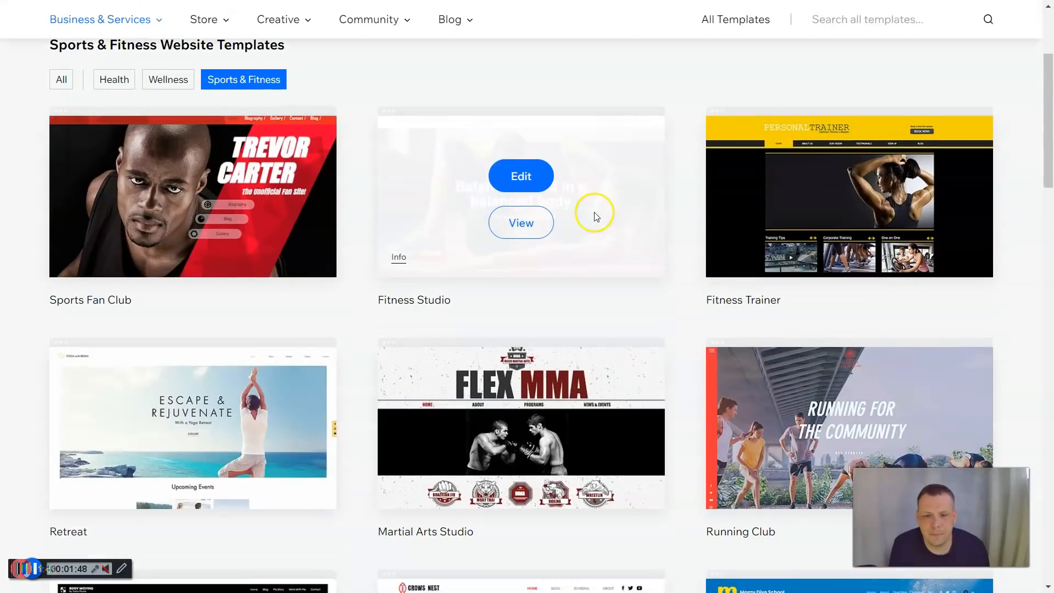
{"action": "scroll", "coordinate": [595, 216], "scroll_direction": "down", "scroll_amount": 1}
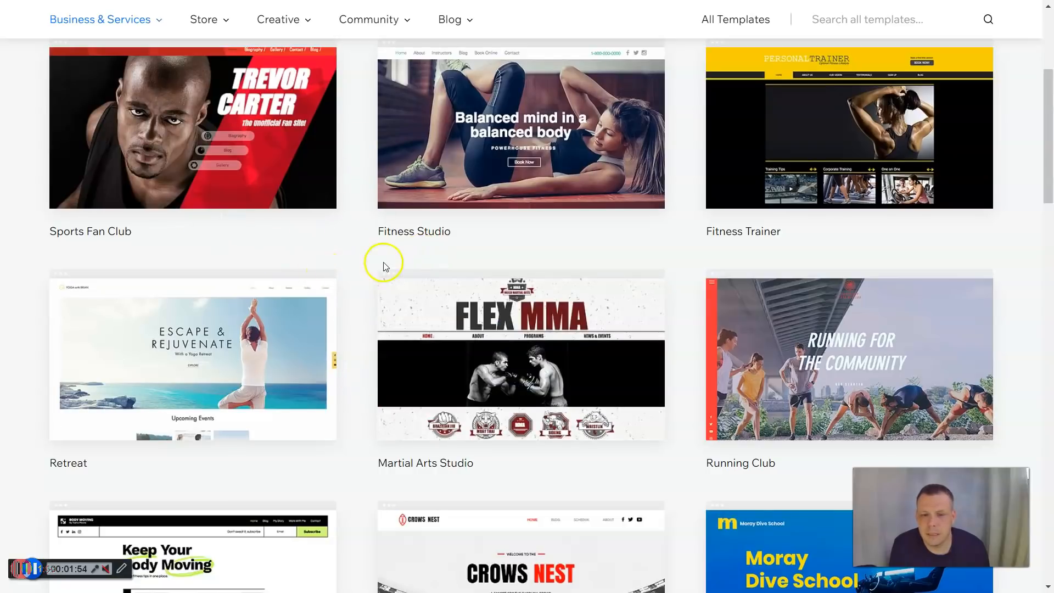
{"action": "scroll", "coordinate": [388, 266], "scroll_direction": "down", "scroll_amount": 1}
{"action": "scroll", "coordinate": [388, 266], "scroll_direction": "up", "scroll_amount": 2}
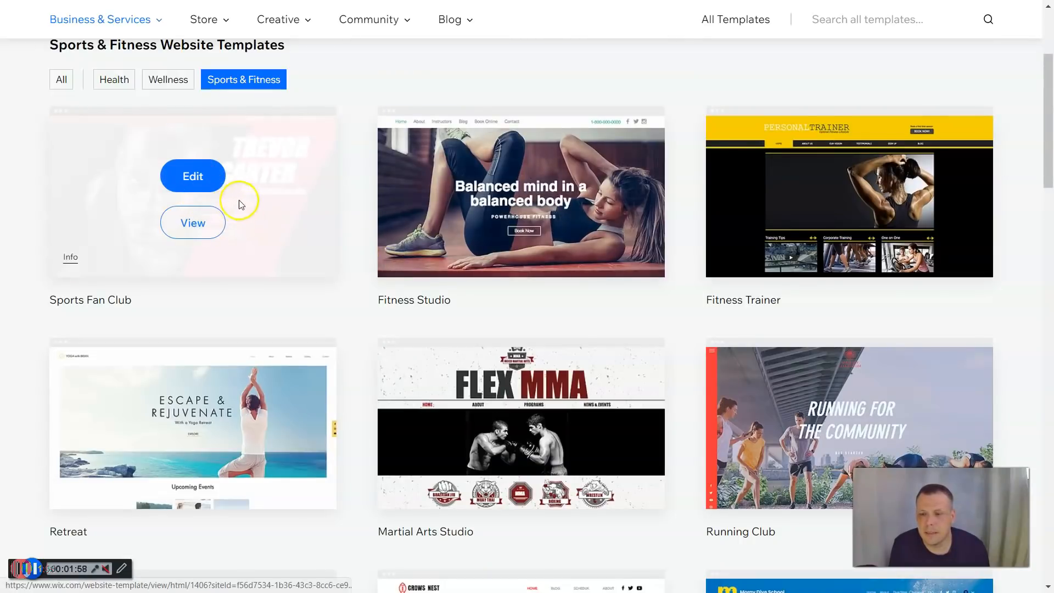
{"action": "left_click", "coordinate": [209, 222]}
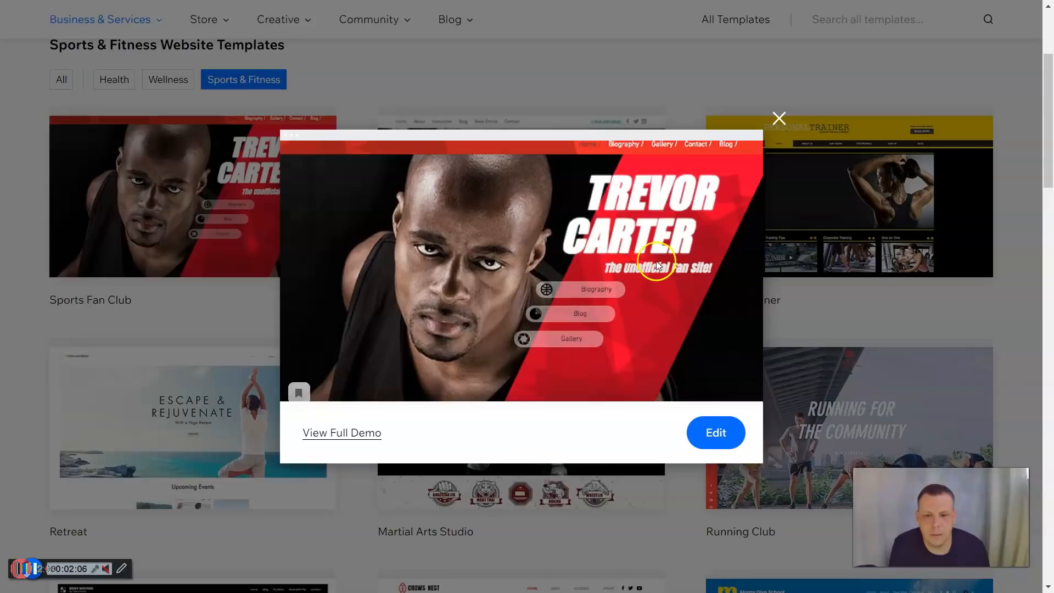
{"action": "left_click", "coordinate": [716, 431]}
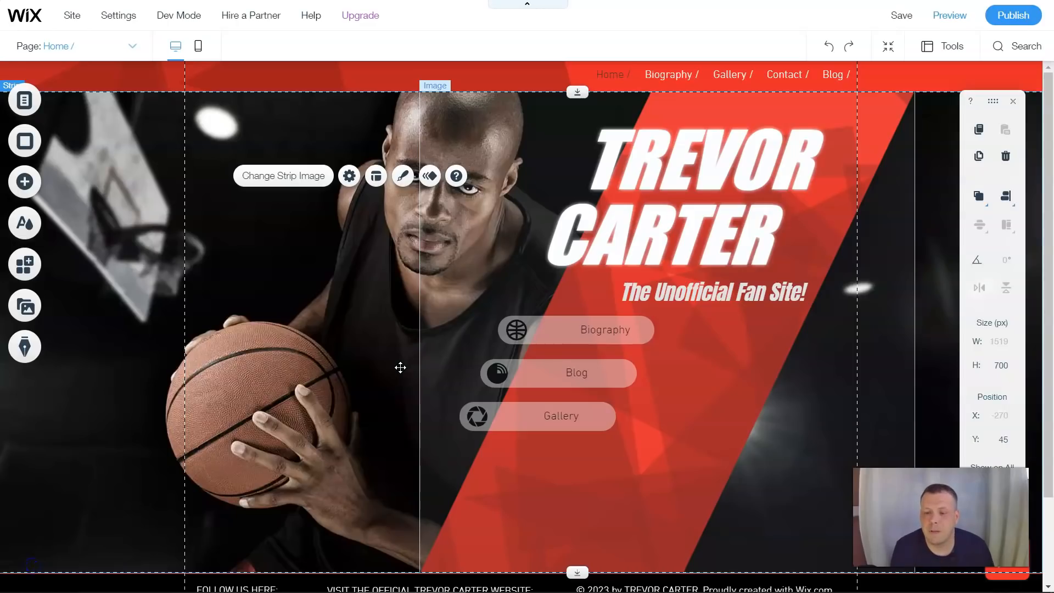
Look through the Video & Music and Blog elements available to add to the site, without adding any.
{"action": "left_click", "coordinate": [636, 322]}
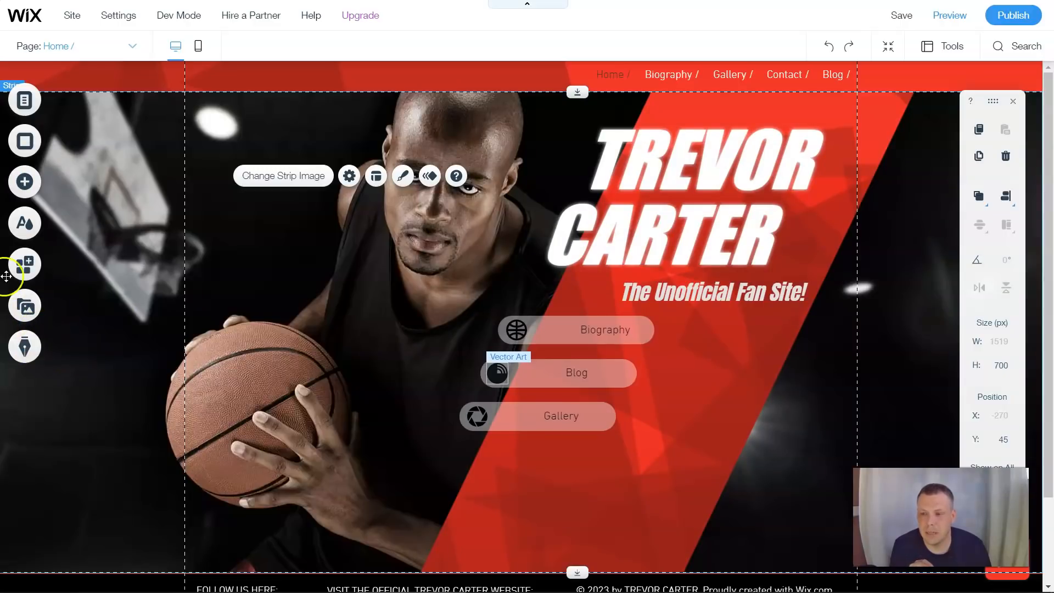
{"action": "left_click", "coordinate": [48, 188]}
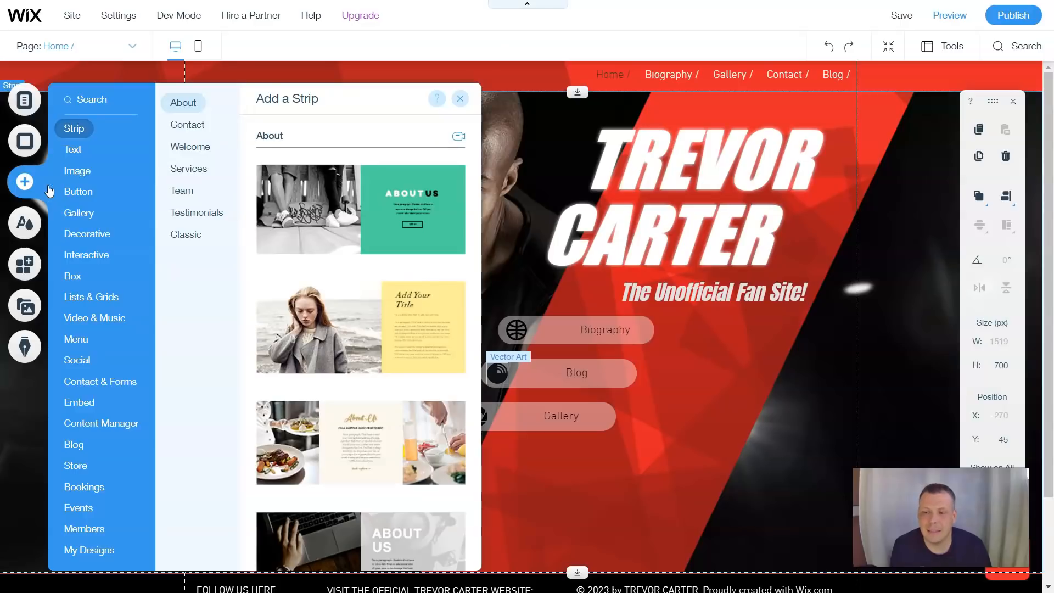
{"action": "left_click", "coordinate": [116, 319]}
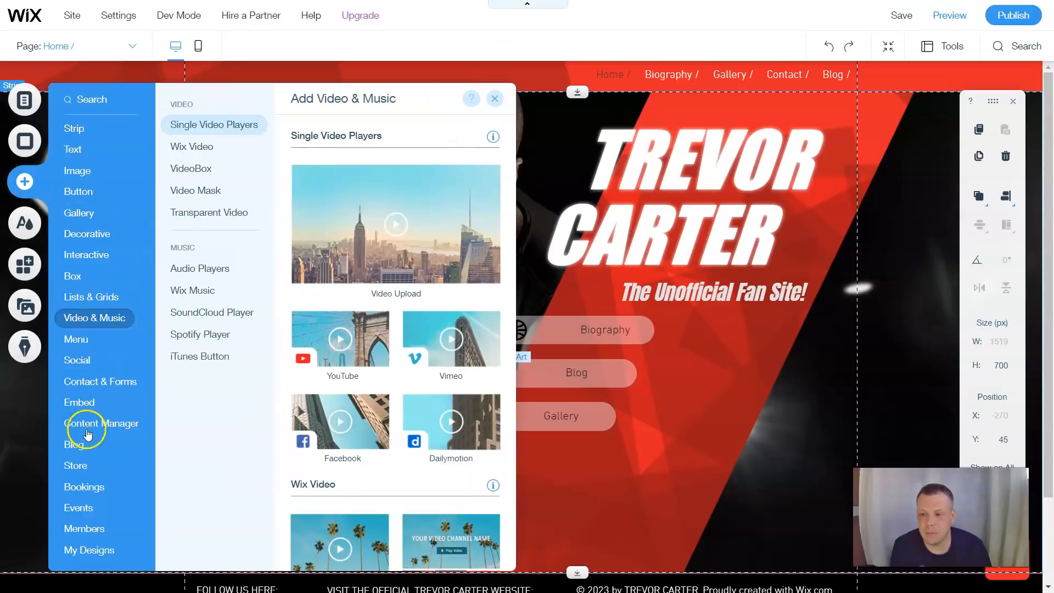
{"action": "left_click", "coordinate": [77, 444]}
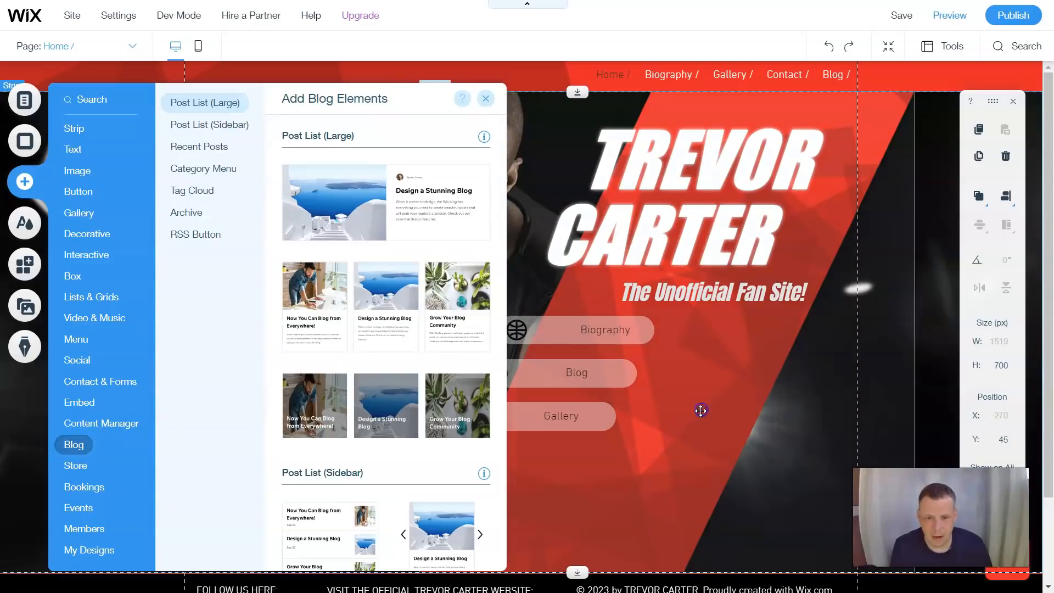
{"action": "left_click", "coordinate": [525, 434]}
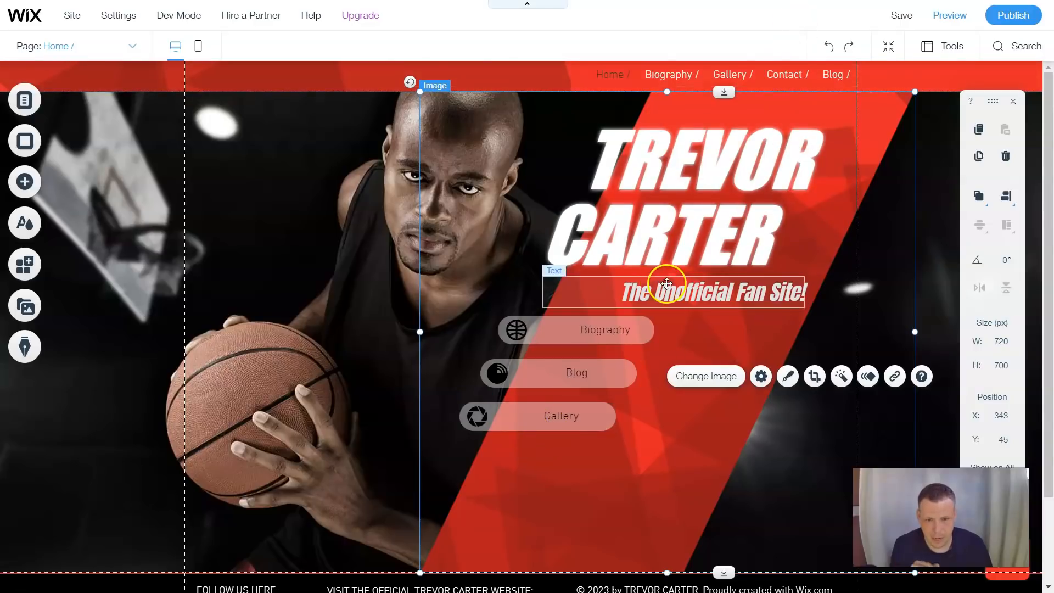
{"action": "scroll", "coordinate": [670, 285], "scroll_direction": "down", "scroll_amount": 2}
{"action": "scroll", "coordinate": [677, 335], "scroll_direction": "up", "scroll_amount": 2}
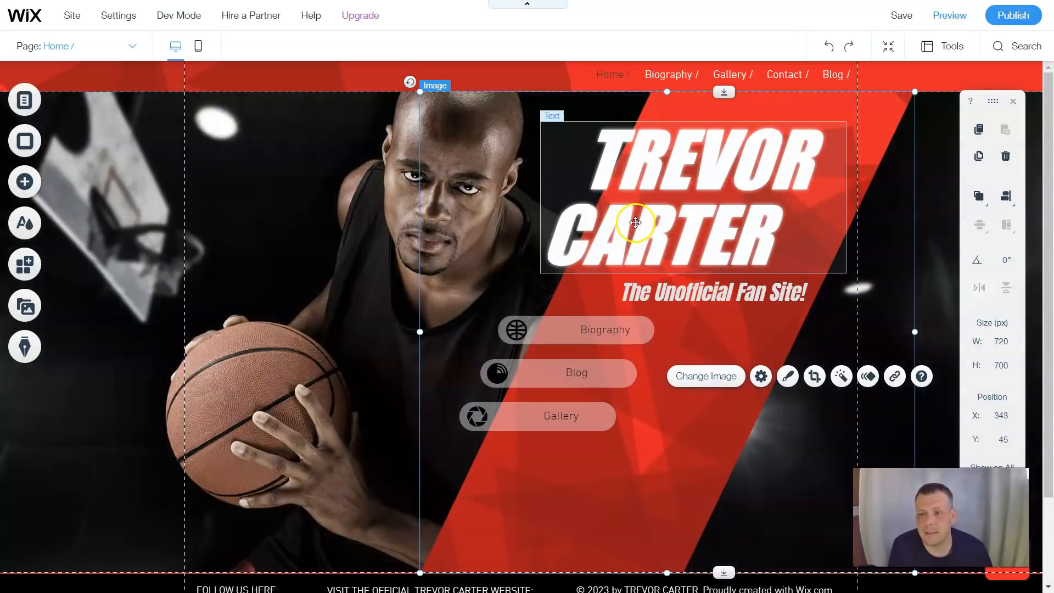
{"action": "scroll", "coordinate": [645, 214], "scroll_direction": "down", "scroll_amount": 2}
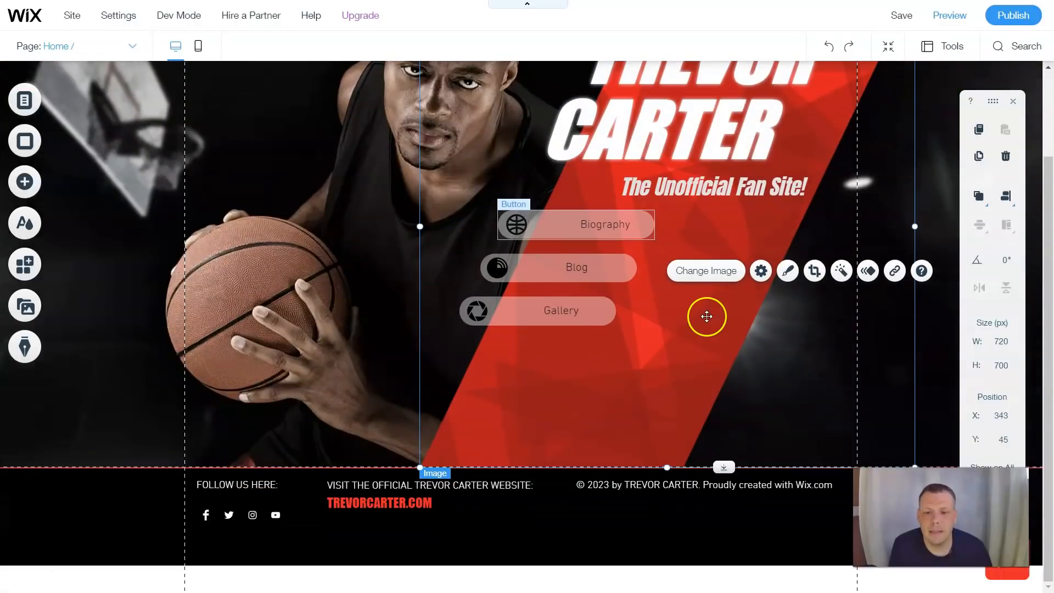
{"action": "scroll", "coordinate": [708, 317], "scroll_direction": "up", "scroll_amount": 2}
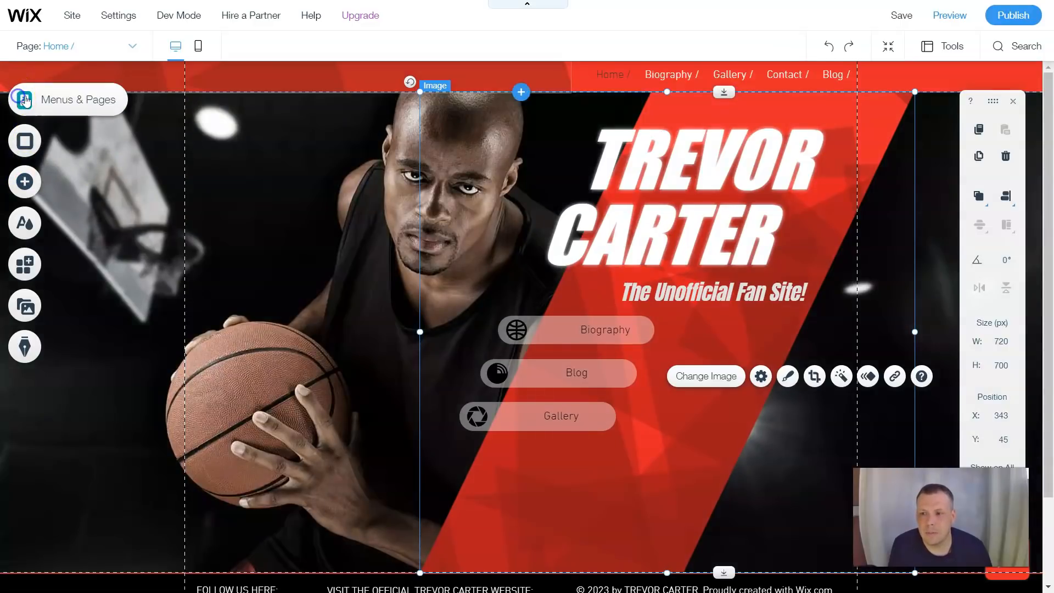
Add a blank page to the site menu, keeping its default name.
{"action": "left_click", "coordinate": [23, 100]}
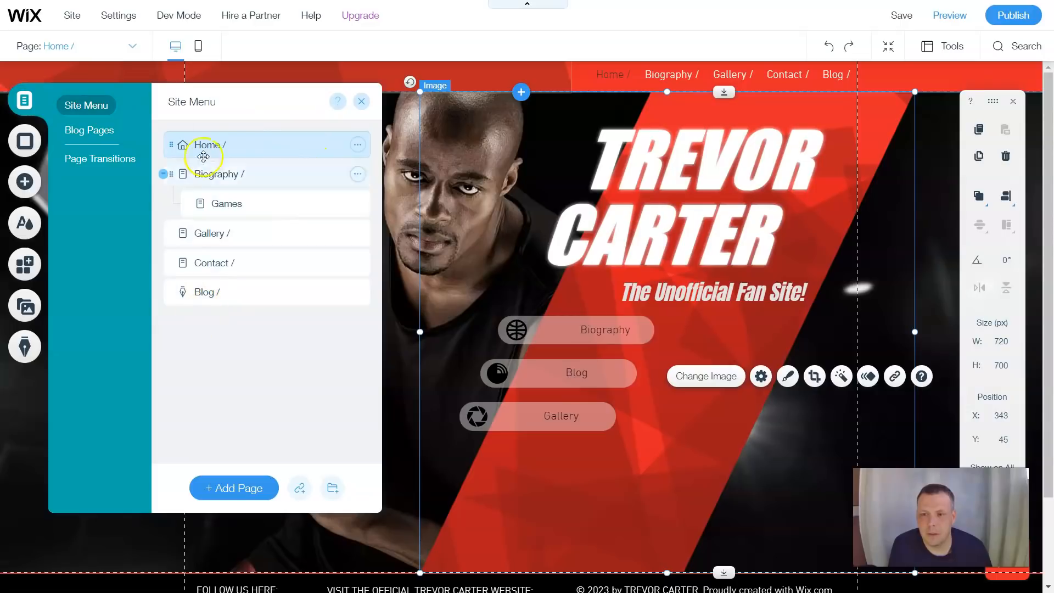
{"action": "left_click", "coordinate": [240, 488]}
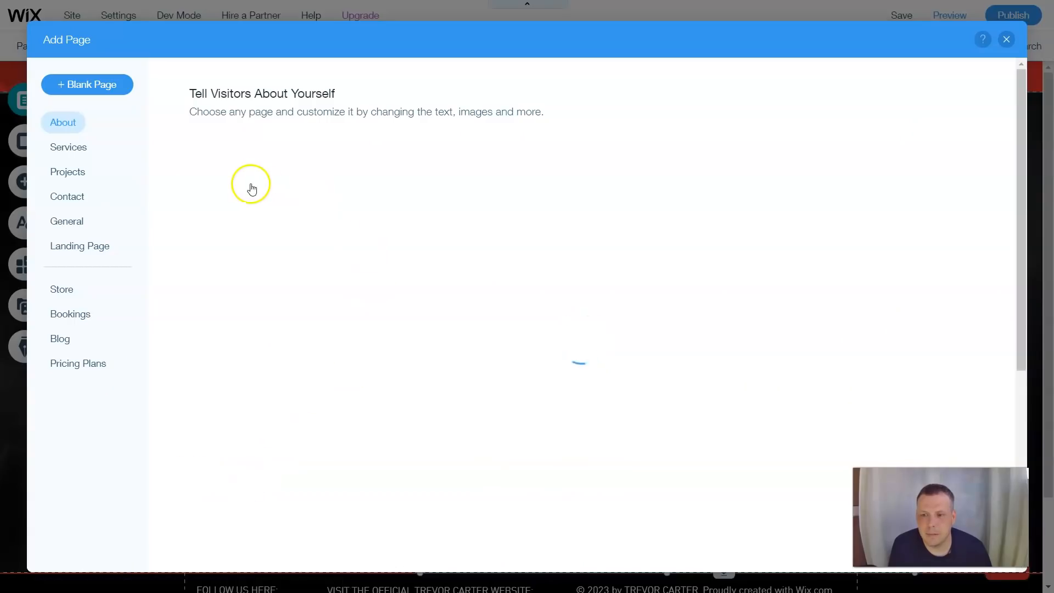
{"action": "left_click", "coordinate": [102, 91]}
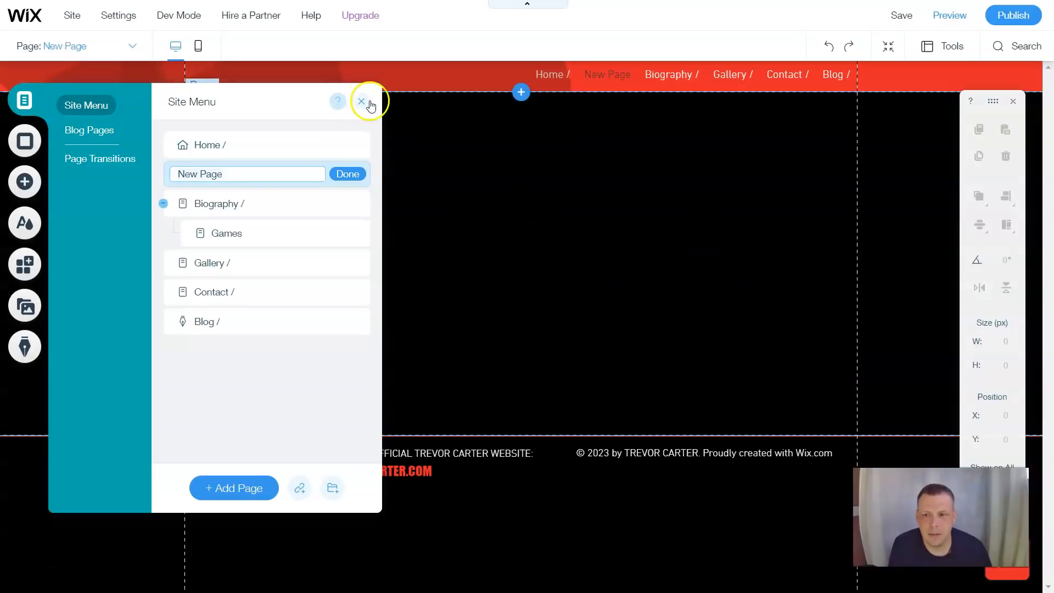
{"action": "left_click", "coordinate": [361, 105]}
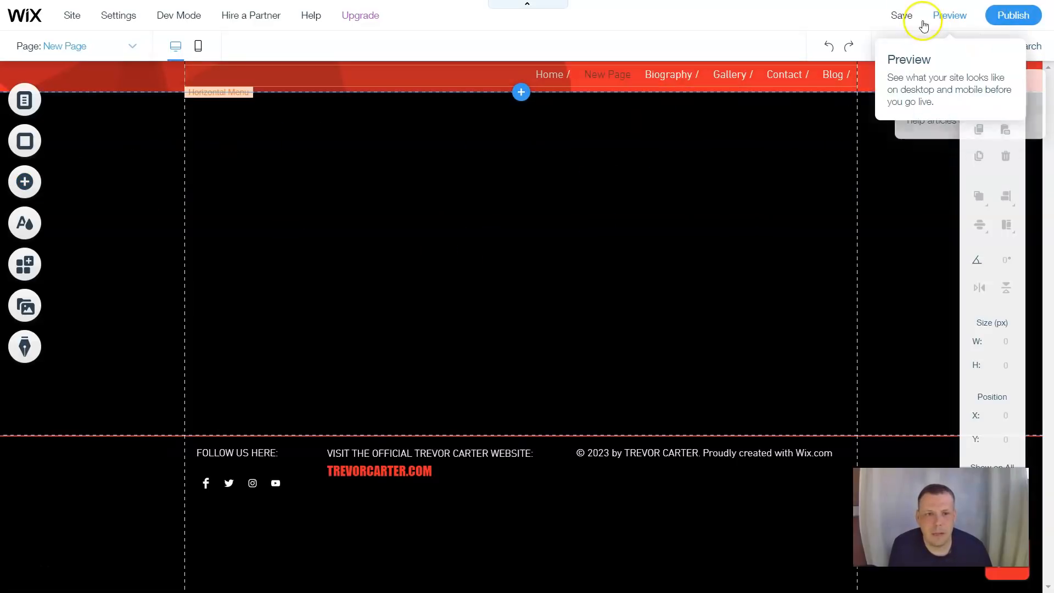
Preview the site, check its Contact page and return to the editor on that page.
{"action": "left_click", "coordinate": [943, 18]}
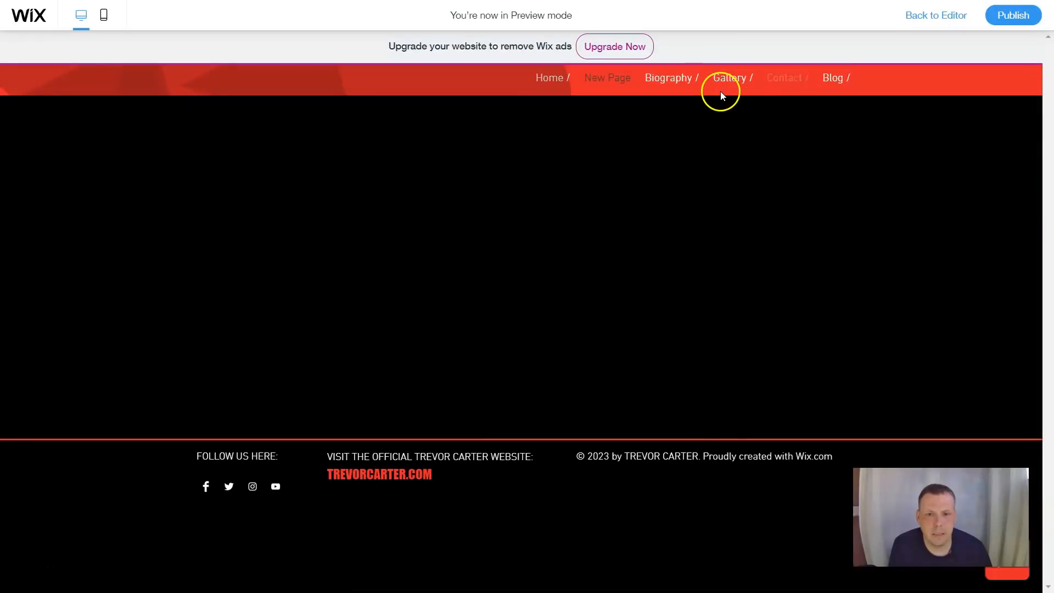
{"action": "left_click", "coordinate": [791, 79]}
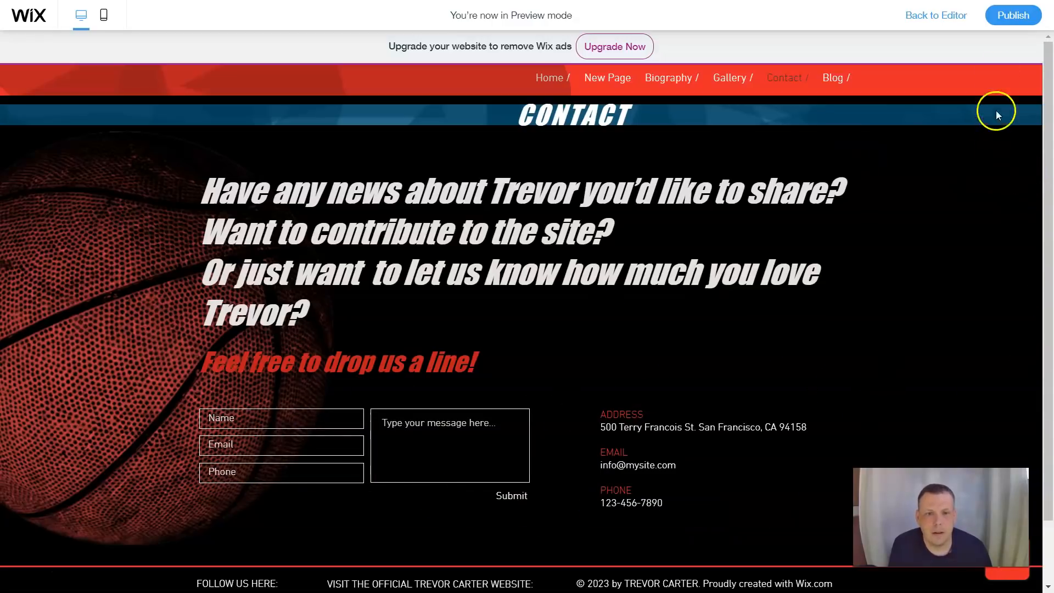
{"action": "left_click", "coordinate": [939, 17]}
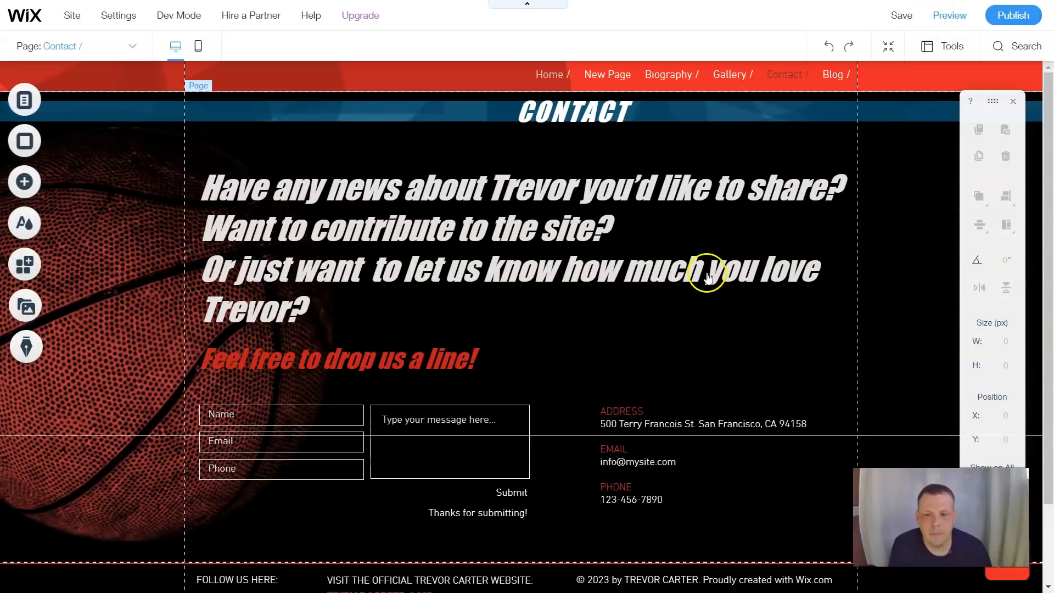
{"action": "left_click", "coordinate": [743, 334]}
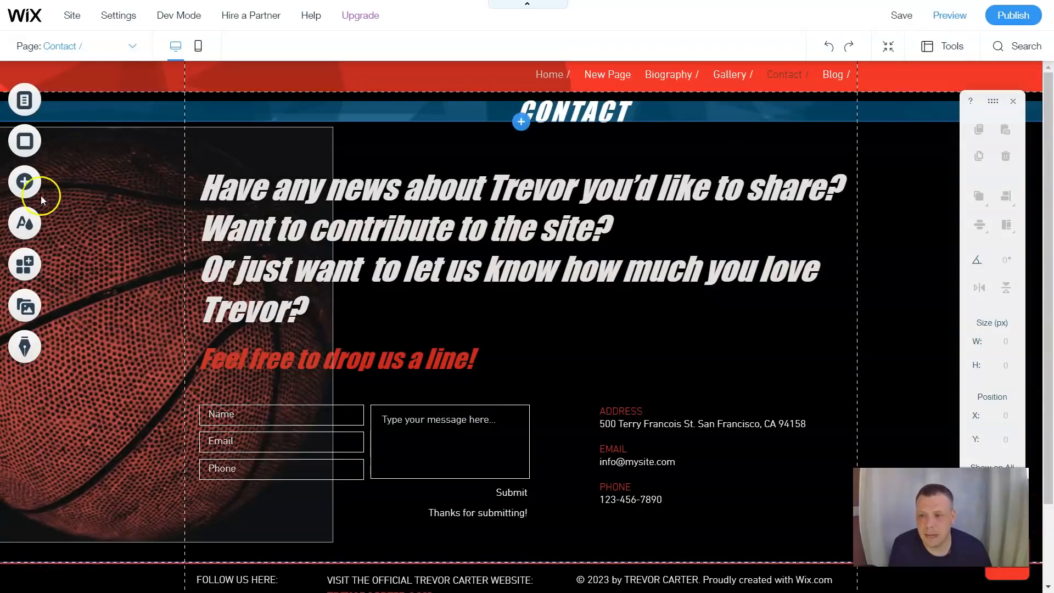
Rename the blank page in the site menu as "JOB opening".
{"action": "left_click", "coordinate": [36, 106]}
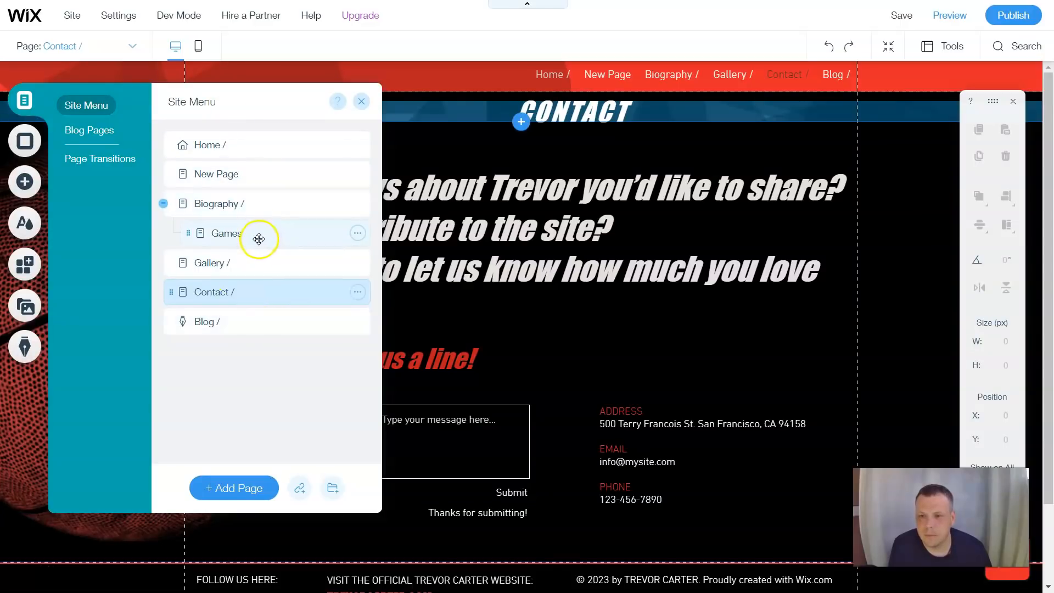
{"action": "left_click", "coordinate": [242, 174]}
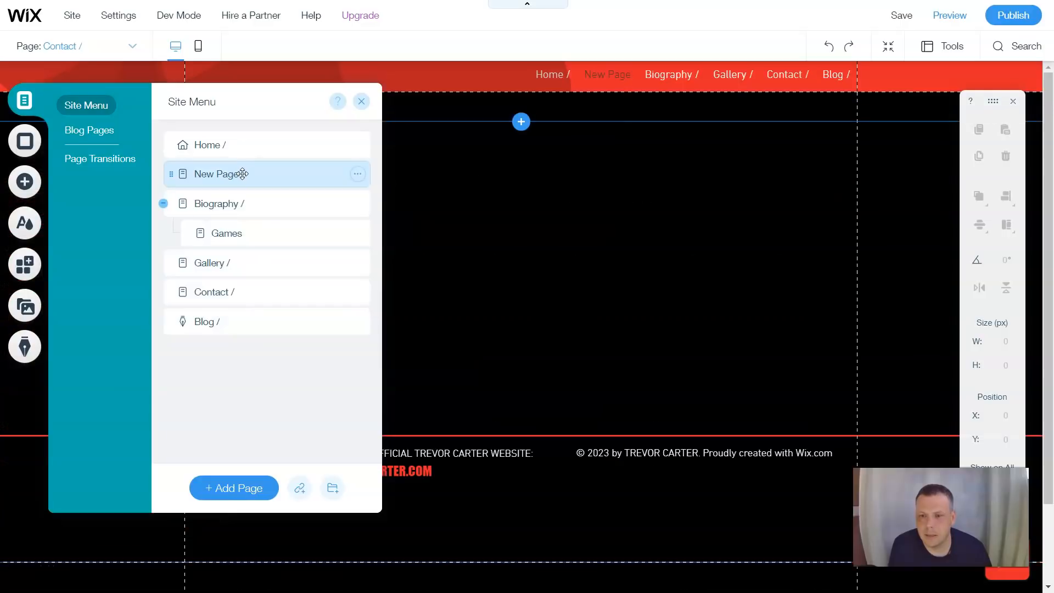
{"action": "left_click", "coordinate": [360, 174]}
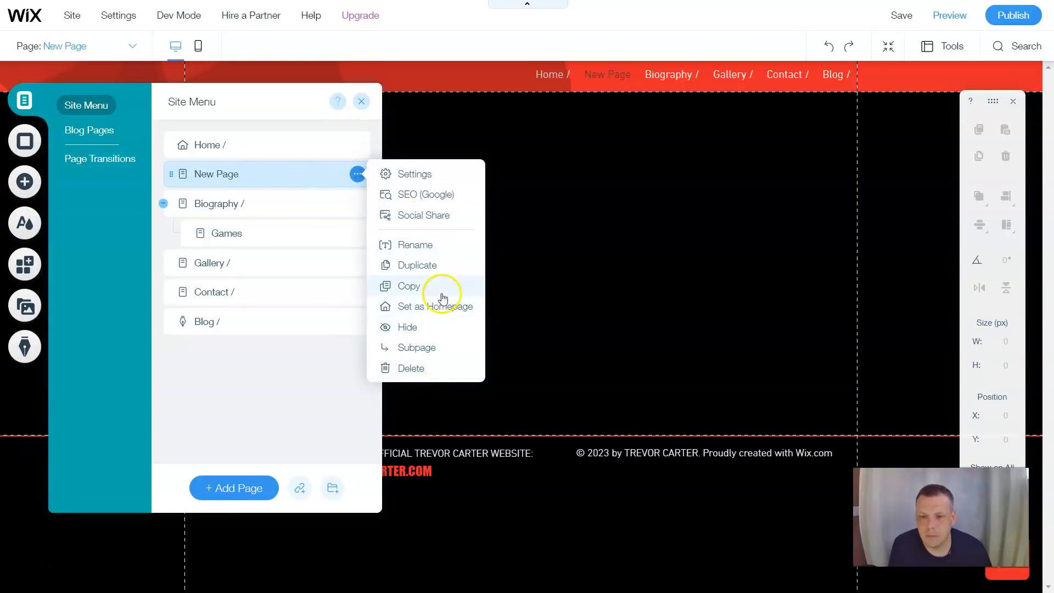
{"action": "left_click", "coordinate": [417, 245]}
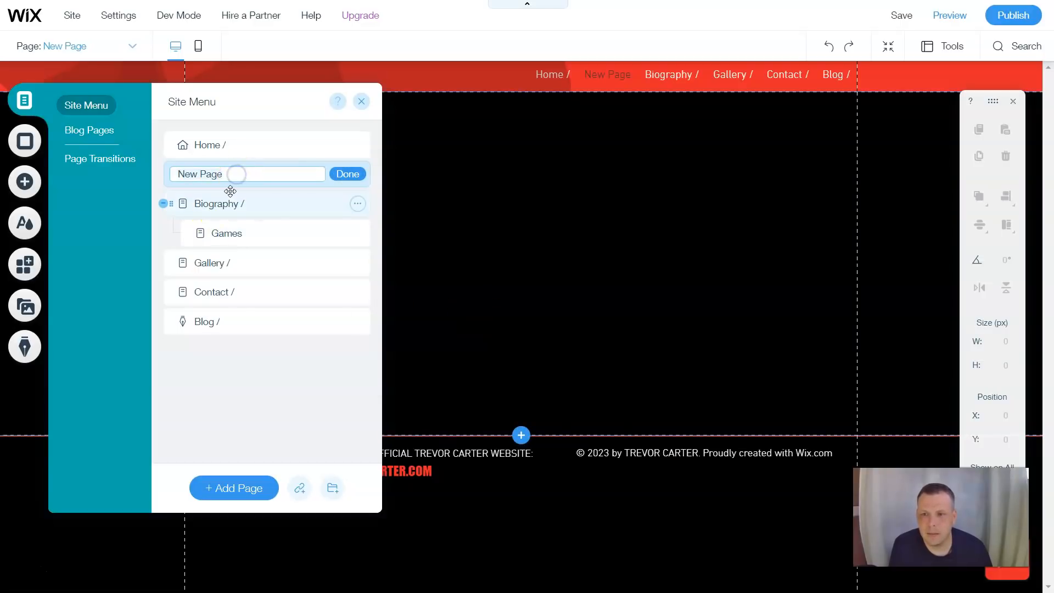
{"action": "key", "text": "ctrl+a"}
{"action": "key", "text": "BackSpace"}
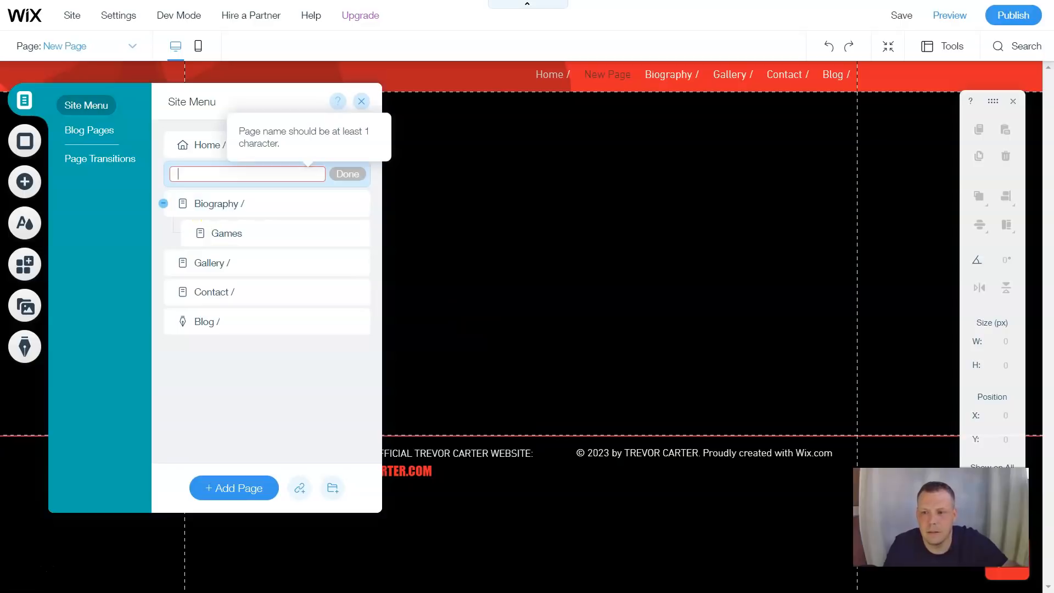
{"action": "type", "text": "JOB opening"}
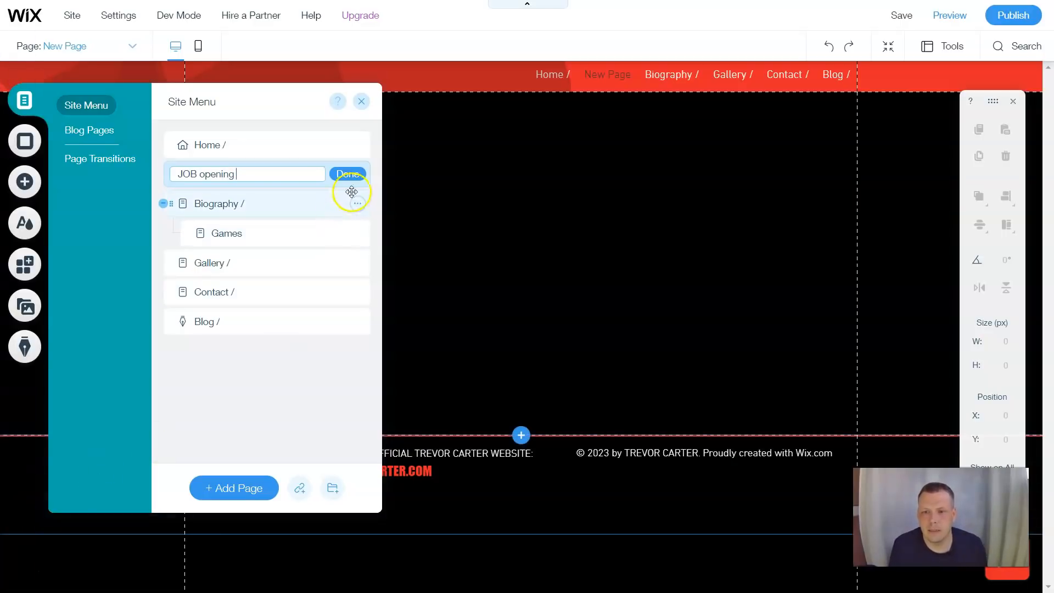
{"action": "left_click", "coordinate": [348, 173]}
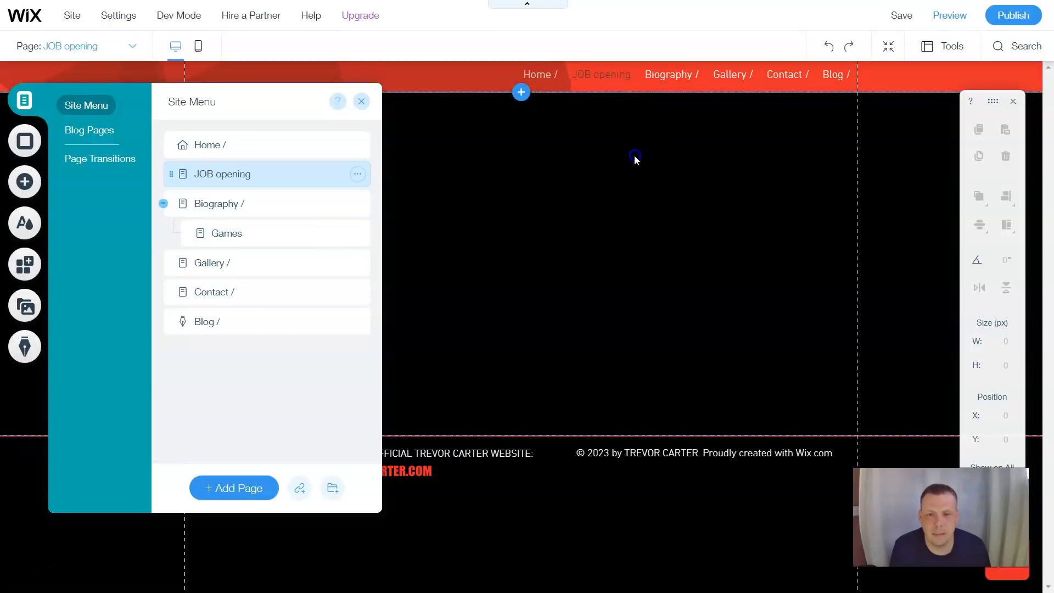
Add the job application form with the yellow underlined "Apply for a Job" design to the JOB opening page.
{"action": "left_click", "coordinate": [634, 155]}
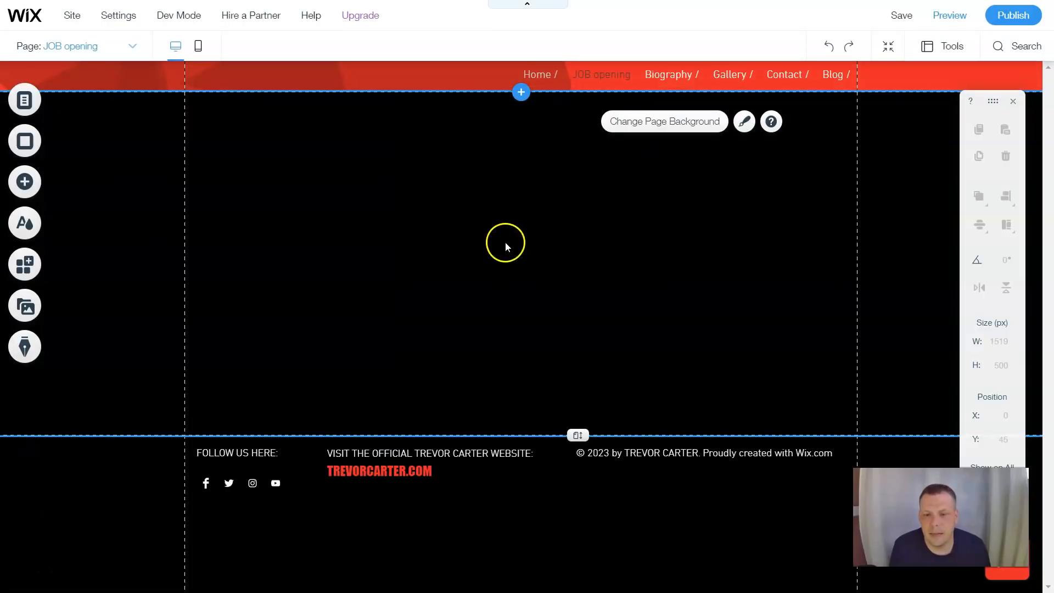
{"action": "left_click", "coordinate": [47, 187]}
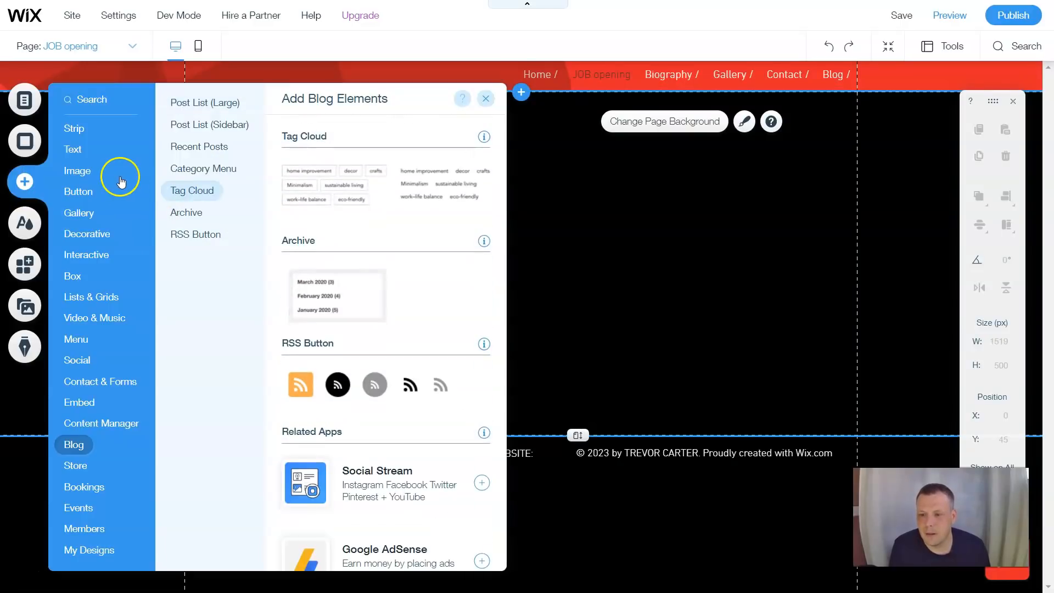
{"action": "left_click", "coordinate": [118, 385]}
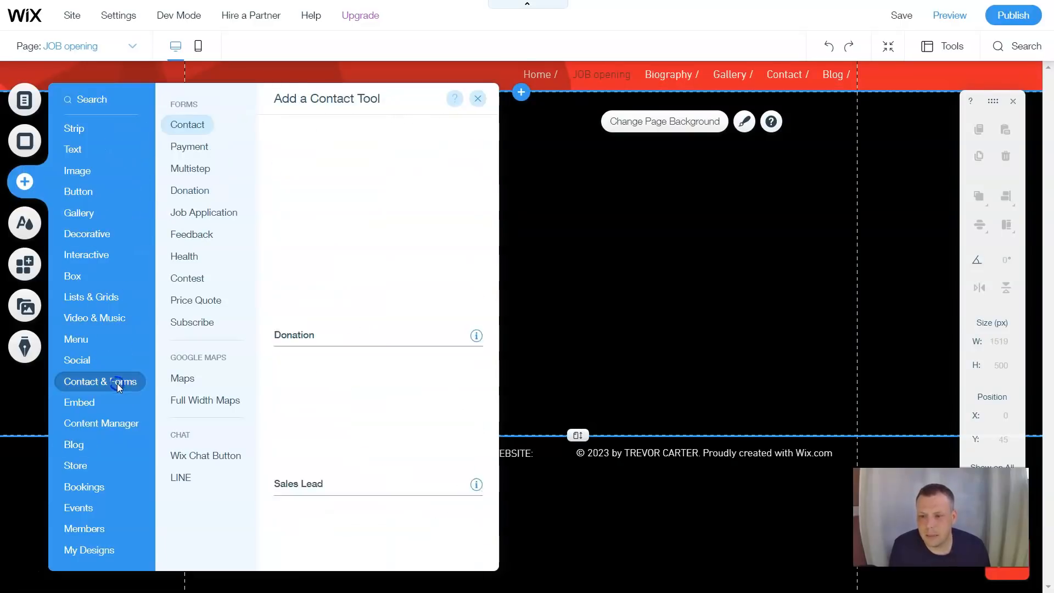
{"action": "left_click", "coordinate": [163, 137]}
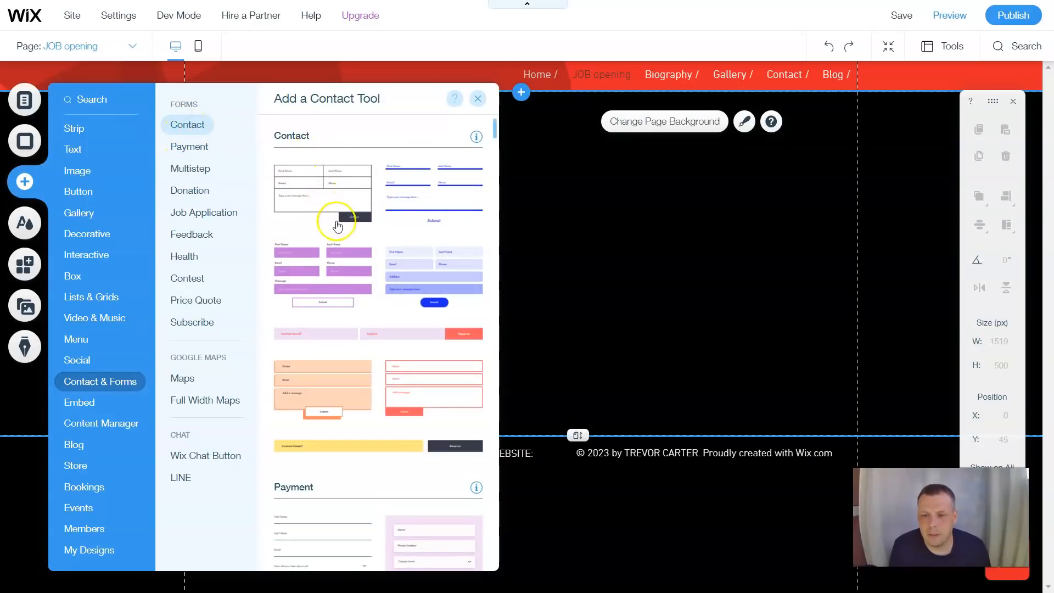
{"action": "left_click", "coordinate": [189, 146]}
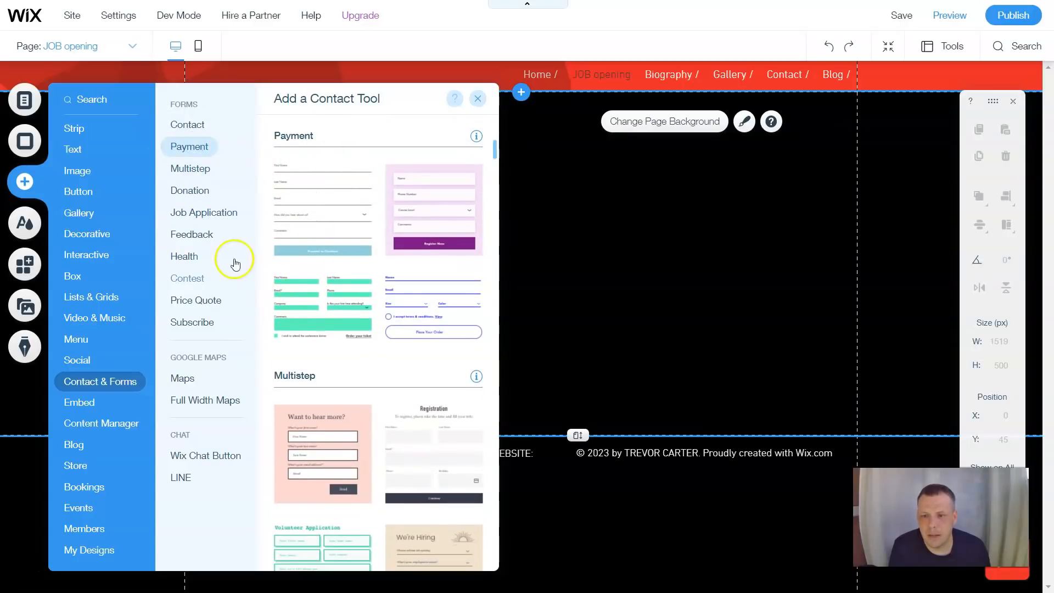
{"action": "scroll", "coordinate": [306, 320], "scroll_direction": "down", "scroll_amount": 4}
{"action": "scroll", "coordinate": [306, 320], "scroll_direction": "down", "scroll_amount": 3}
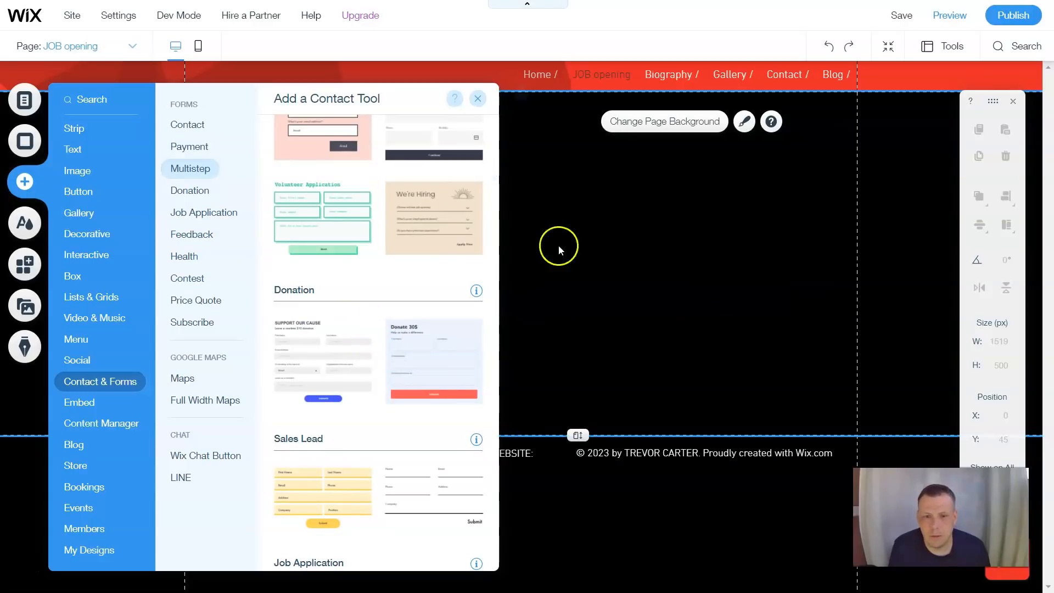
{"action": "scroll", "coordinate": [330, 377], "scroll_direction": "down", "scroll_amount": 4}
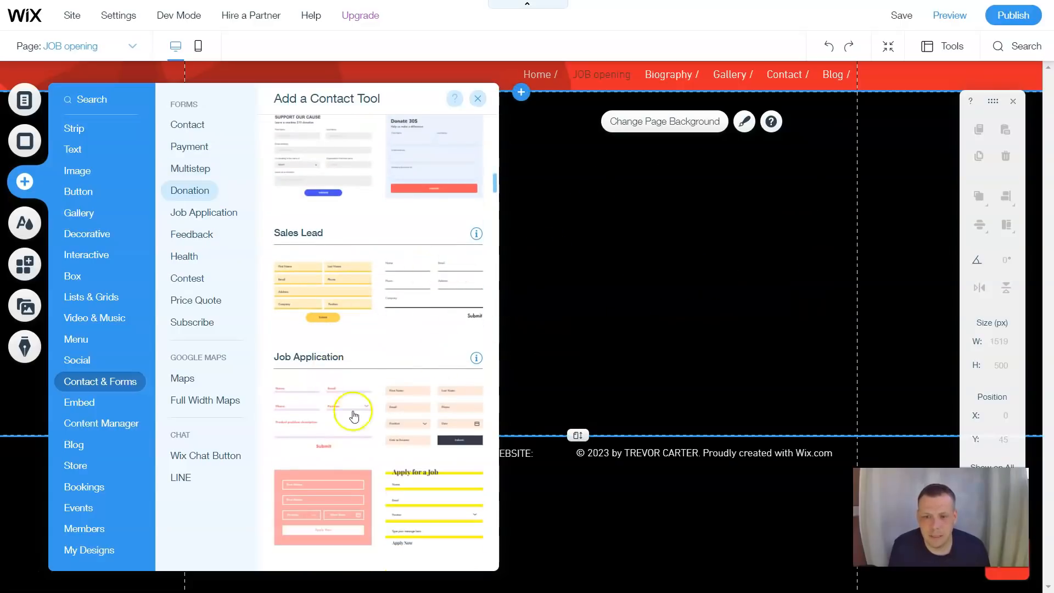
{"action": "scroll", "coordinate": [379, 263], "scroll_direction": "down", "scroll_amount": 3}
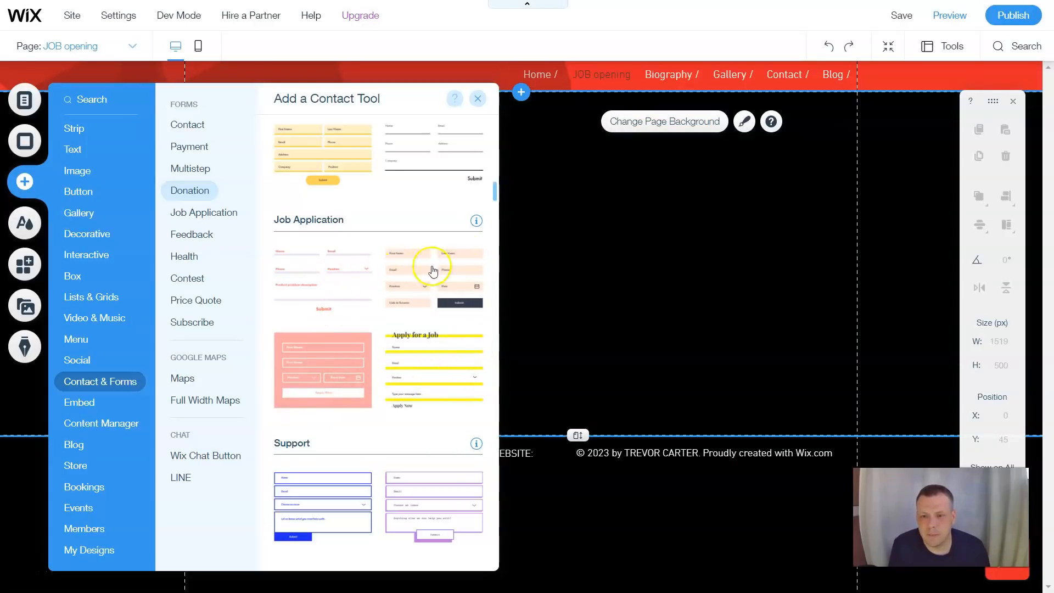
{"action": "left_click", "coordinate": [434, 367]}
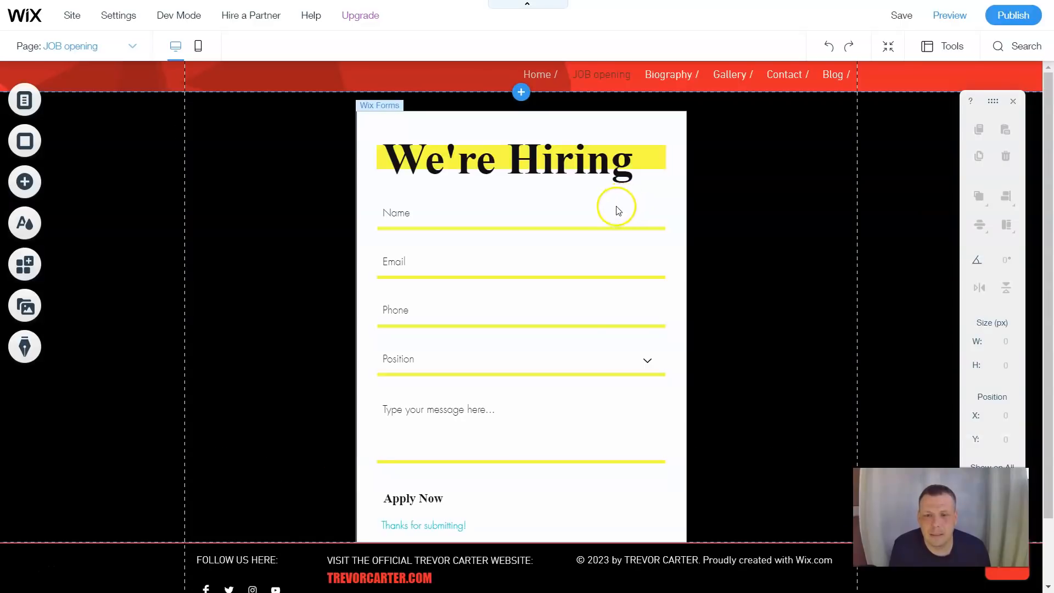
Replace the form's title text with "Im Hiring!", dismissing the save error.
{"action": "left_click", "coordinate": [615, 160]}
{"action": "left_click", "coordinate": [594, 163]}
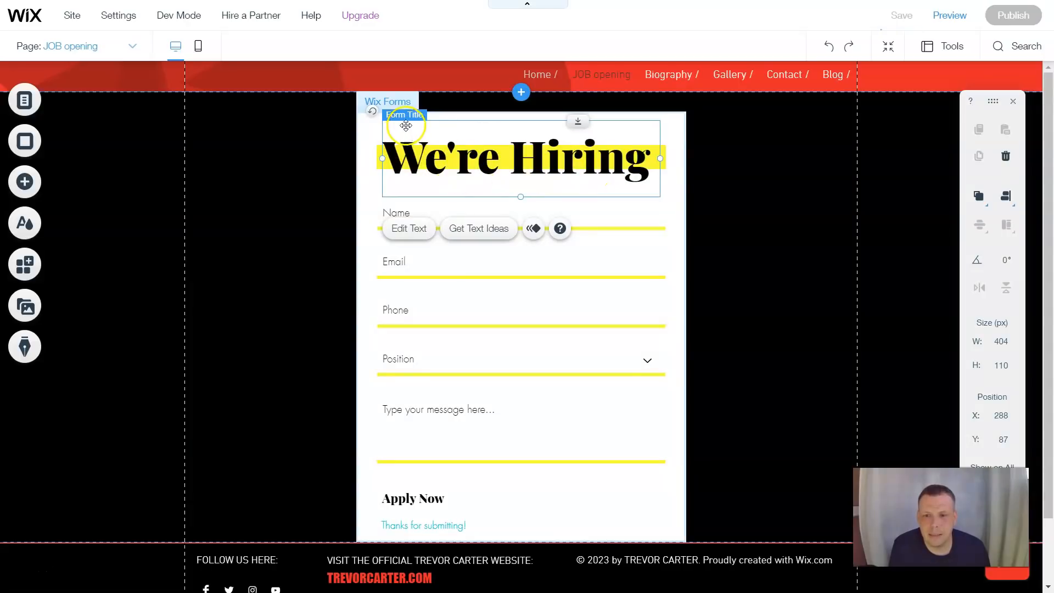
{"action": "double_click", "coordinate": [556, 152]}
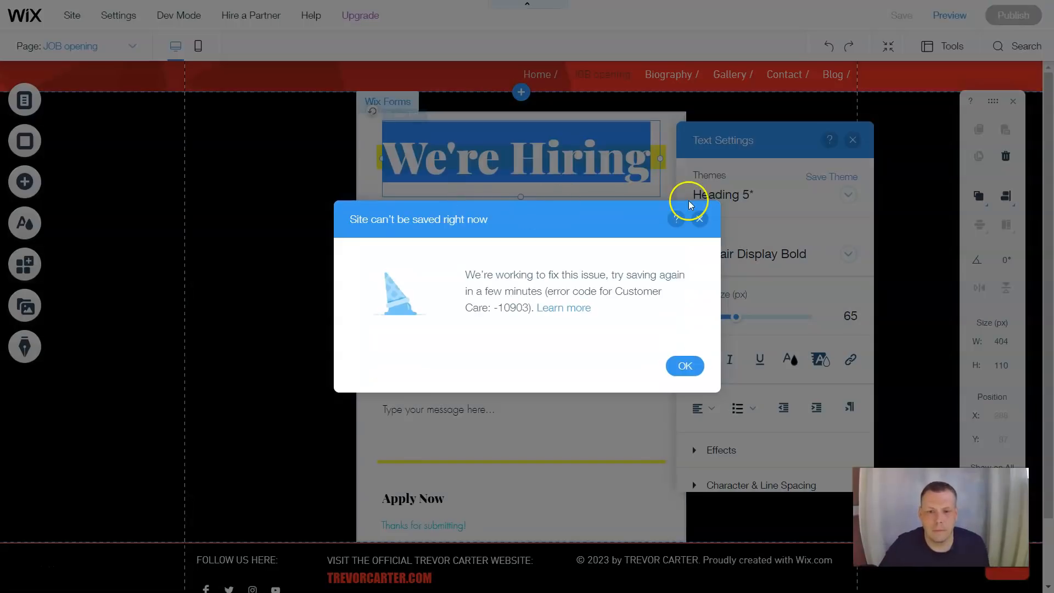
{"action": "left_click", "coordinate": [700, 219]}
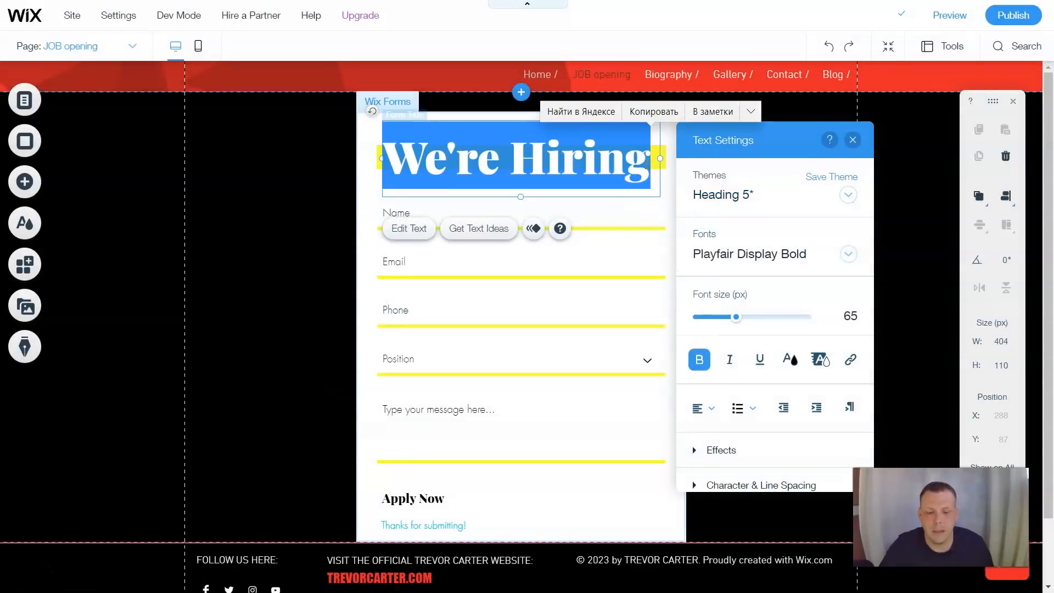
{"action": "key", "text": "BackSpace"}
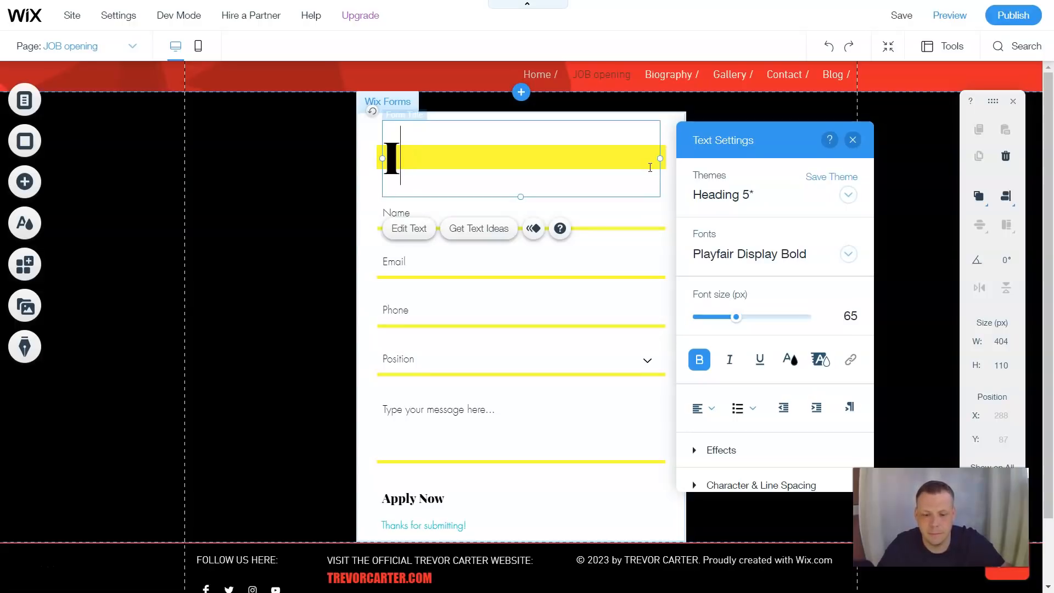
{"action": "type", "text": "I"}
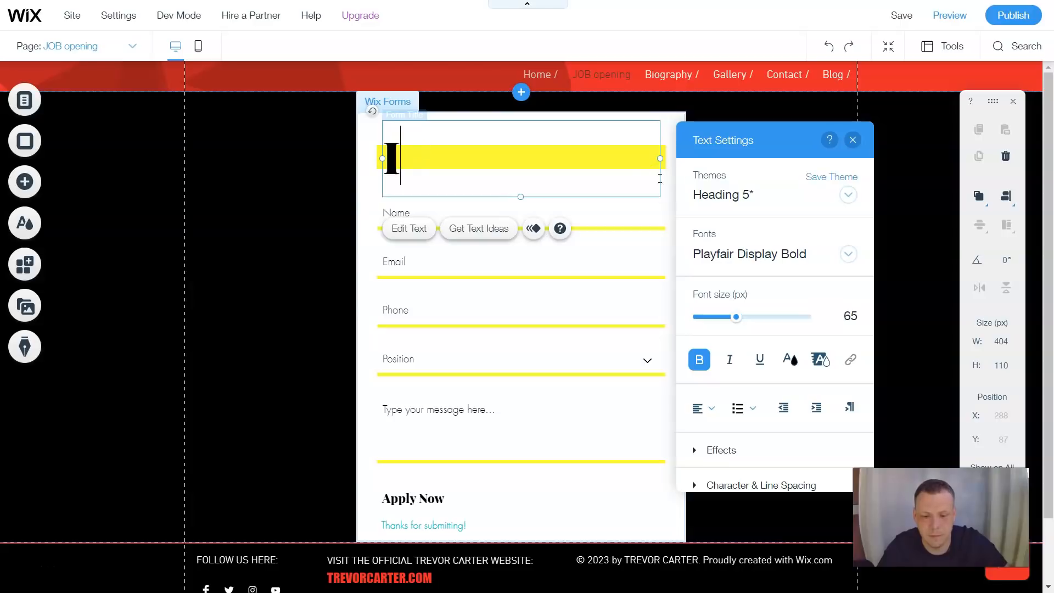
{"action": "type", "text": "m Hi"}
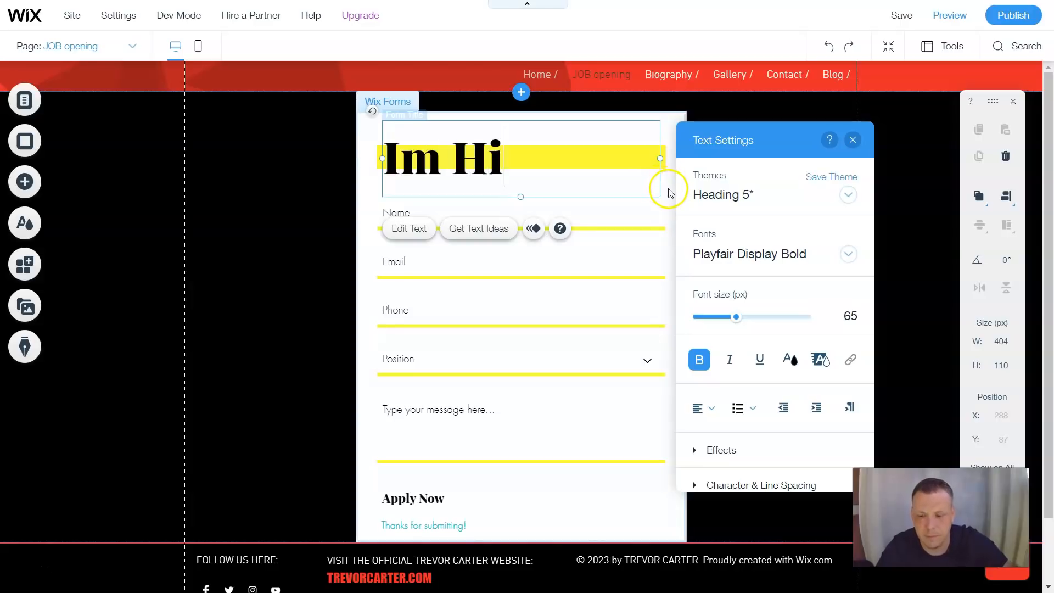
{"action": "type", "text": "ring!"}
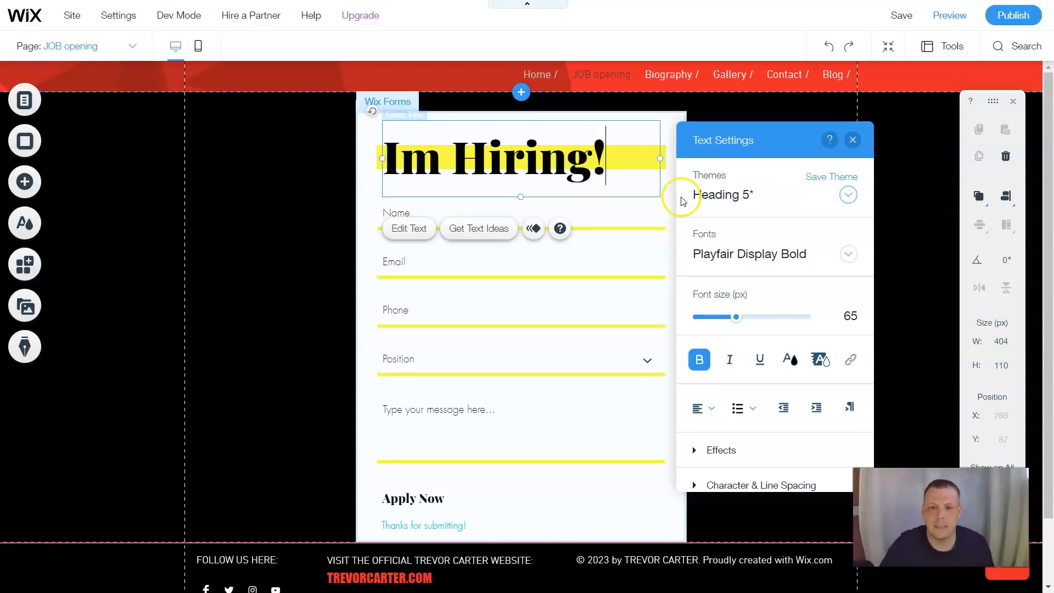
{"action": "left_click", "coordinate": [597, 295]}
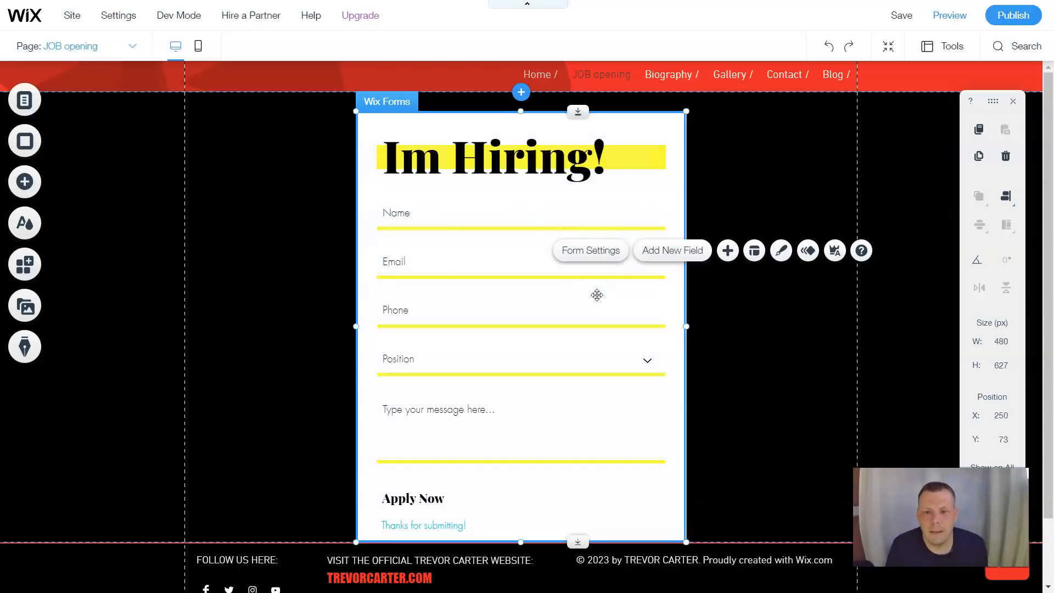
Shift the form title slightly within the form, to about X 297, Y 85.
{"action": "left_click", "coordinate": [443, 181]}
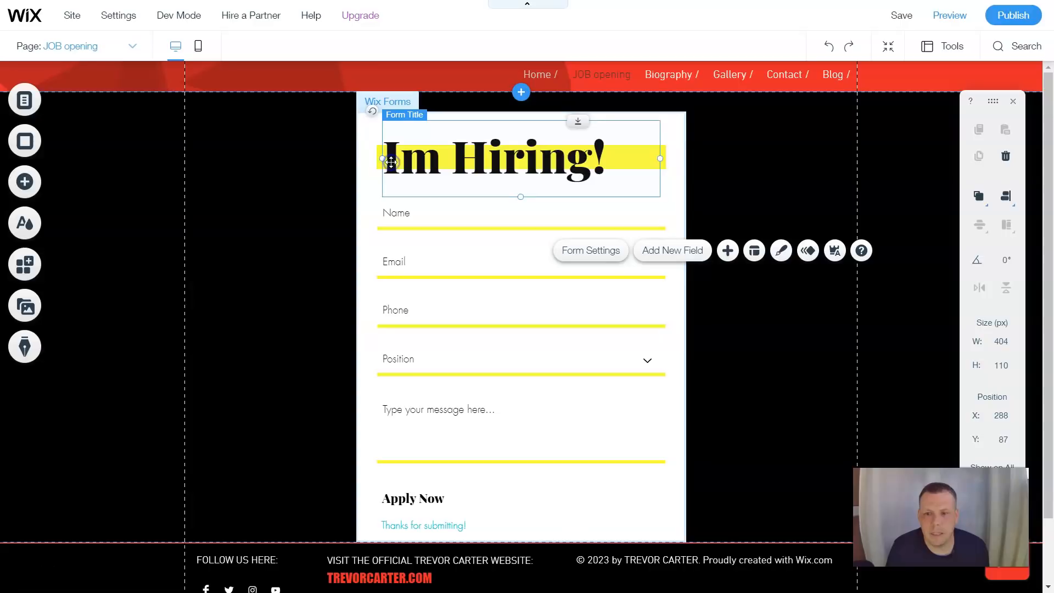
{"action": "double_click", "coordinate": [391, 162]}
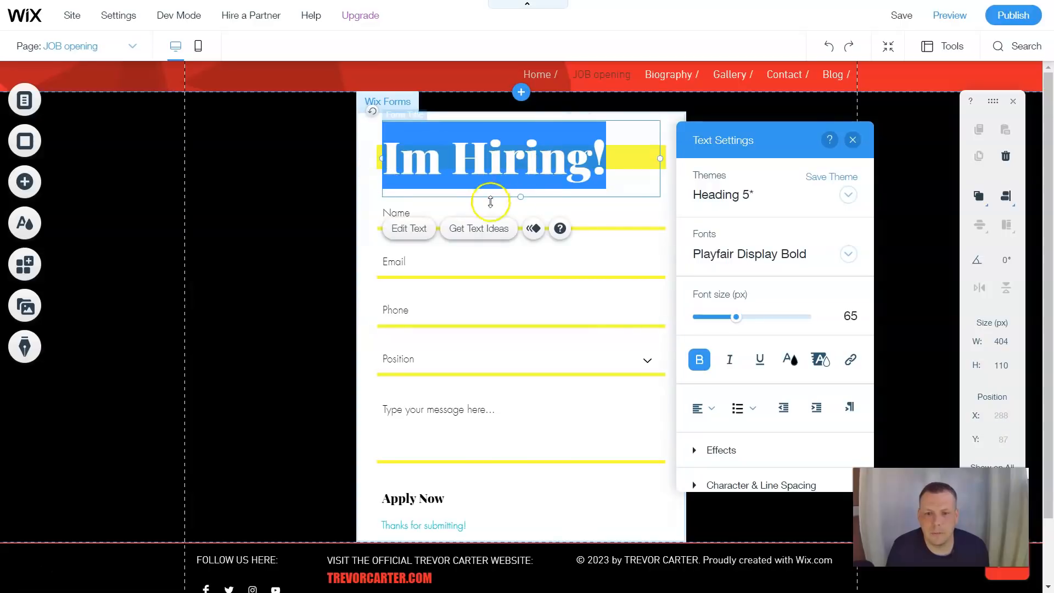
{"action": "left_click", "coordinate": [621, 207]}
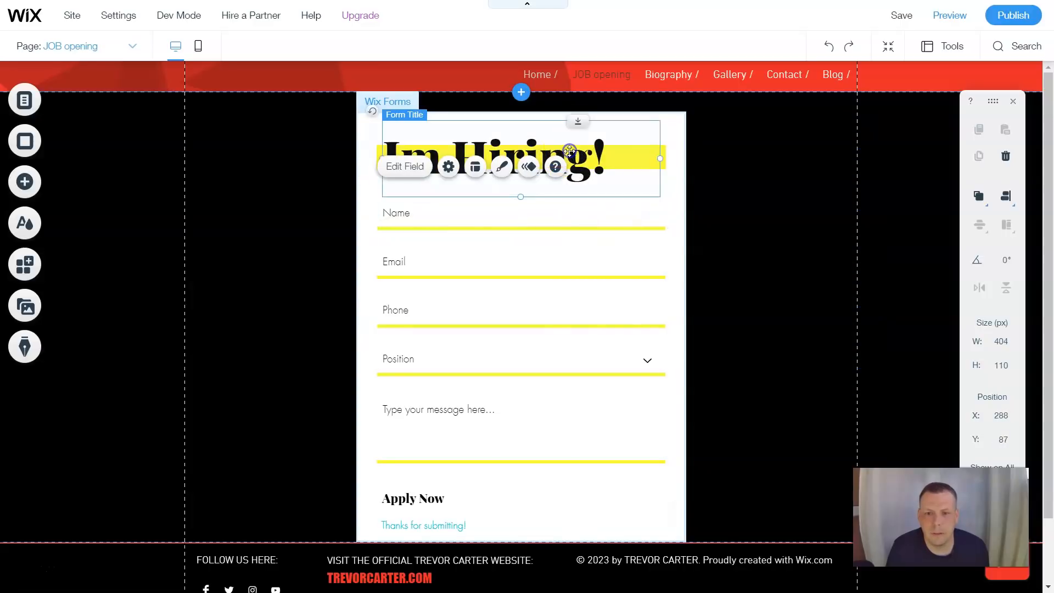
{"action": "left_click", "coordinate": [542, 161]}
{"action": "left_click_drag", "start_coordinate": [542, 161], "coordinate": [551, 158]}
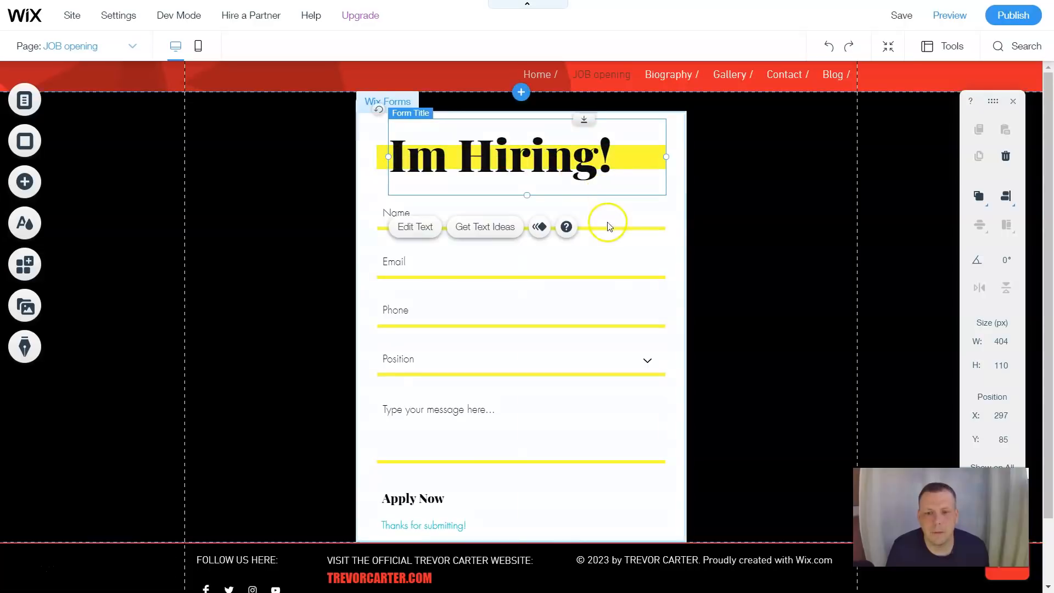
Try the Heading 2 text theme on the form title and settle on Heading 4 instead.
{"action": "left_click", "coordinate": [424, 225]}
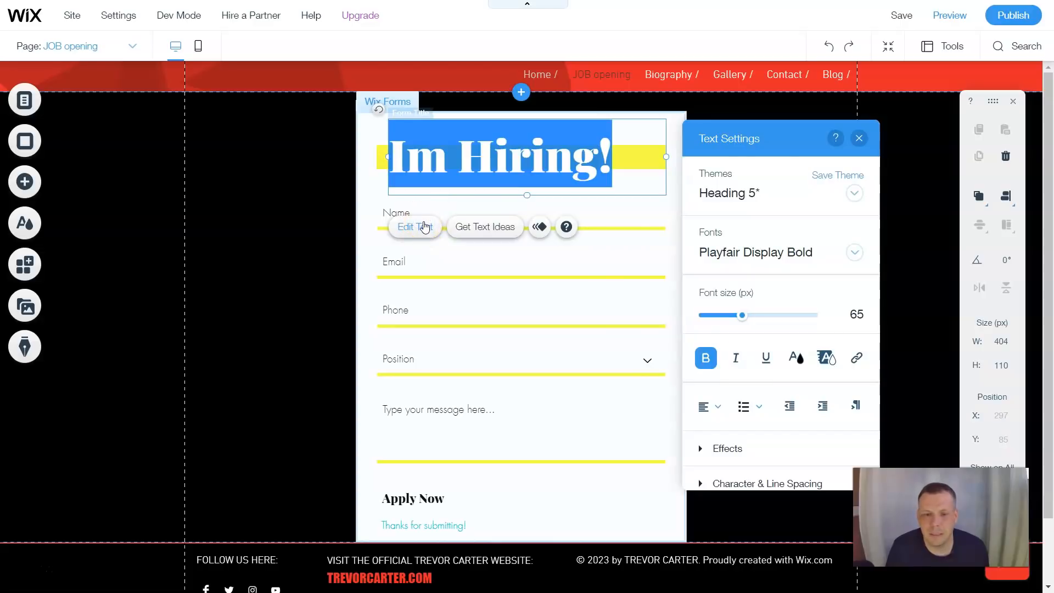
{"action": "left_click", "coordinate": [800, 198]}
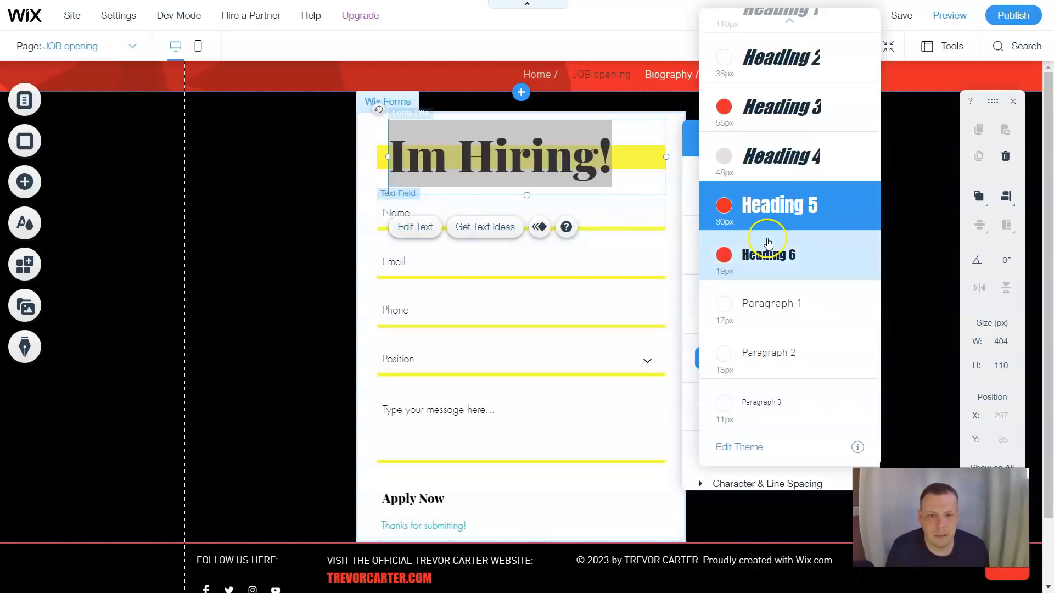
{"action": "scroll", "coordinate": [774, 264], "scroll_direction": "up", "scroll_amount": 1}
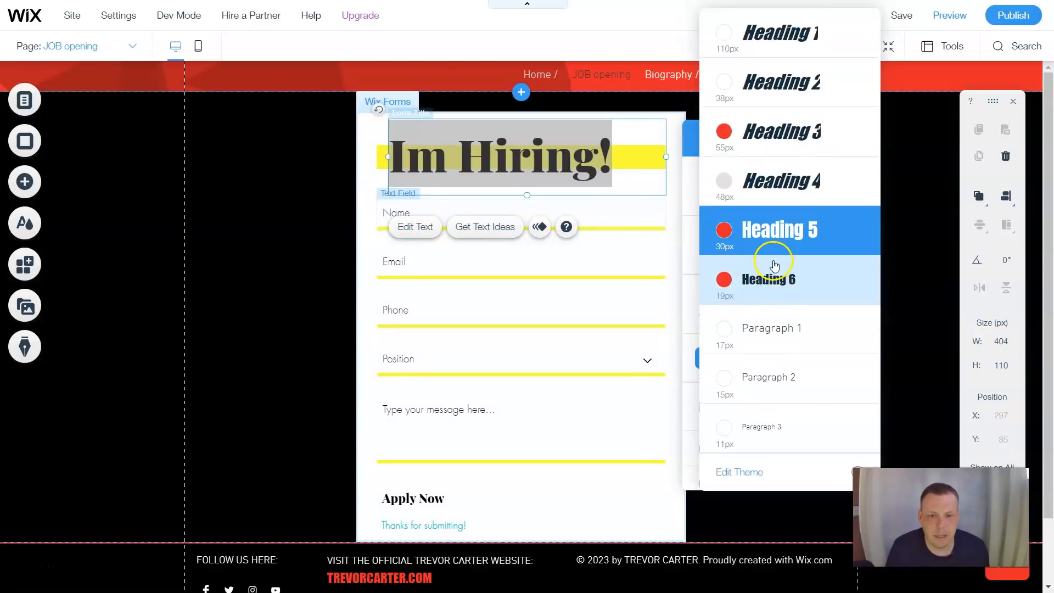
{"action": "left_click", "coordinate": [795, 81]}
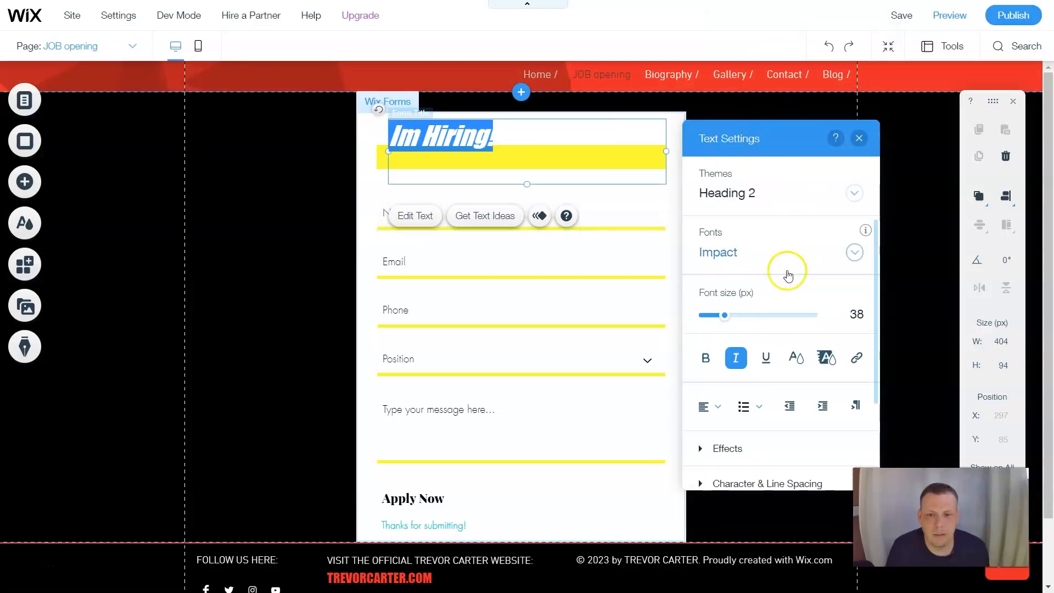
{"action": "left_click", "coordinate": [758, 188]}
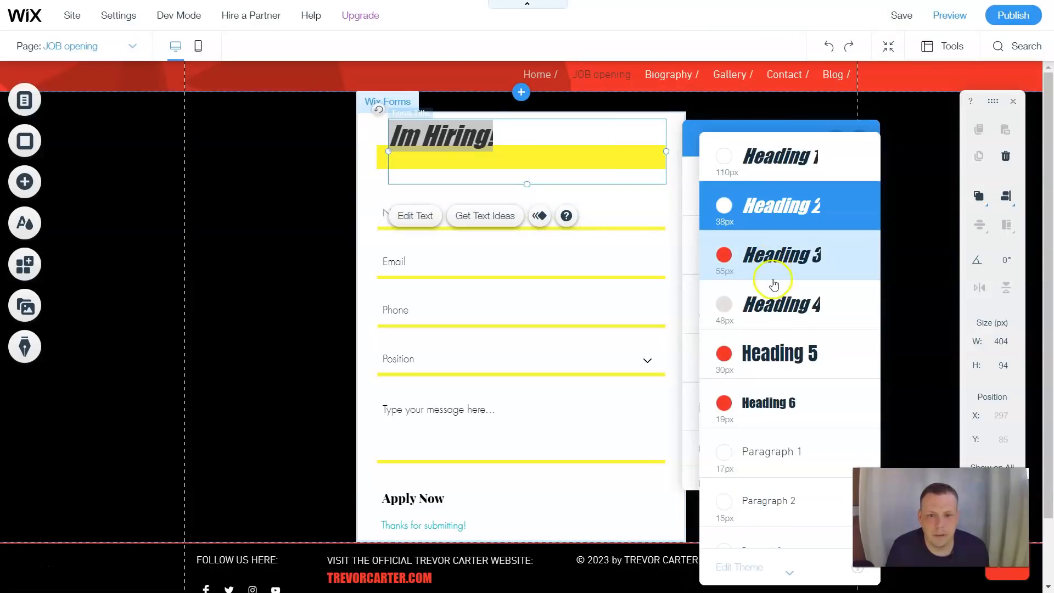
{"action": "left_click", "coordinate": [777, 304]}
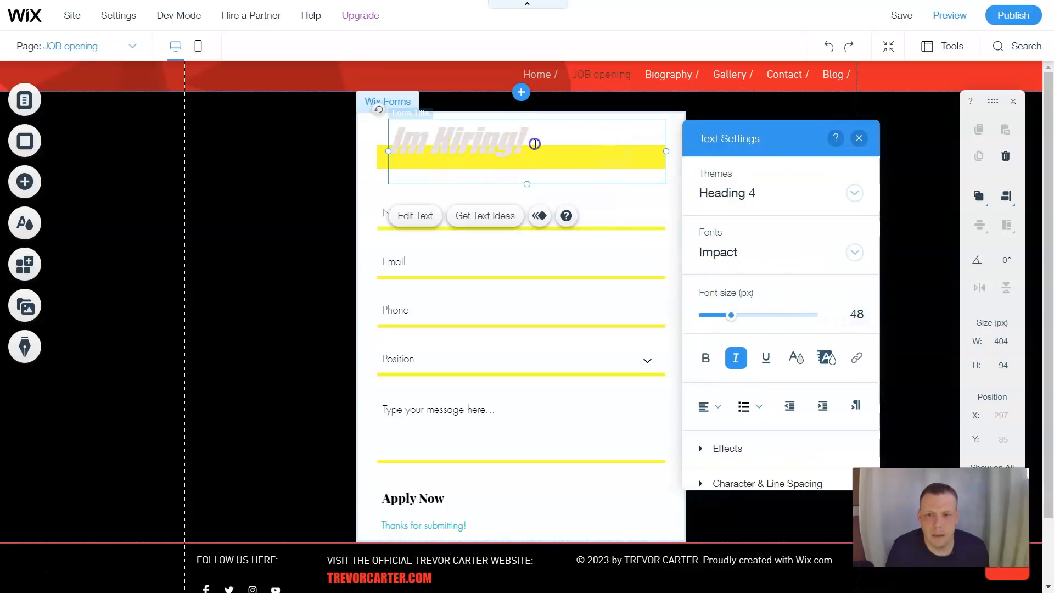
Select the "Im Hiring!" form title text and apply the Heading 1 text theme to it.
{"action": "left_click_drag", "start_coordinate": [534, 144], "coordinate": [402, 148]}
{"action": "left_click_drag", "start_coordinate": [565, 148], "coordinate": [407, 157]}
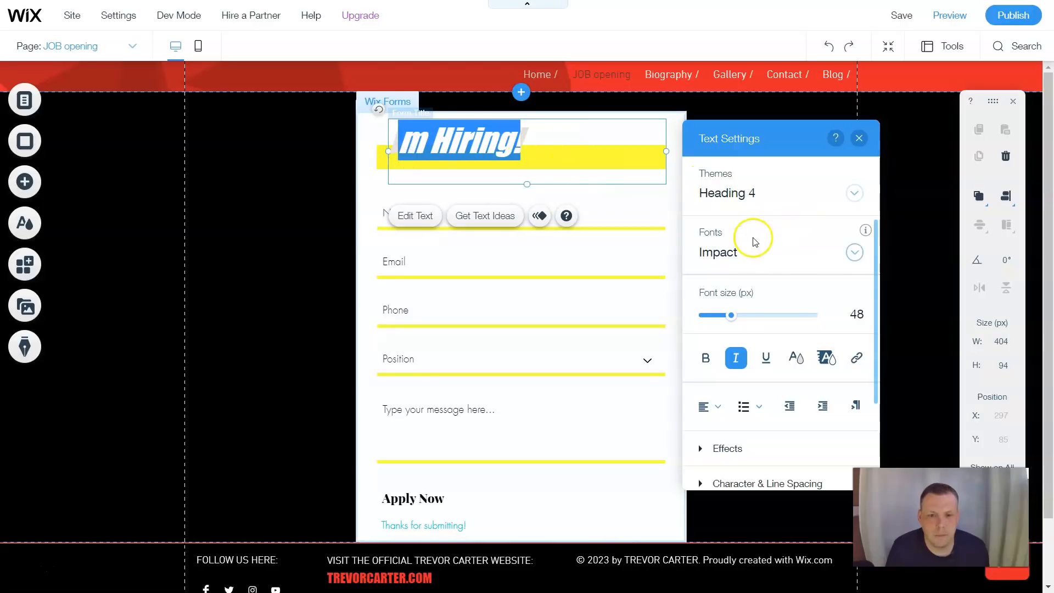
{"action": "left_click", "coordinate": [806, 196]}
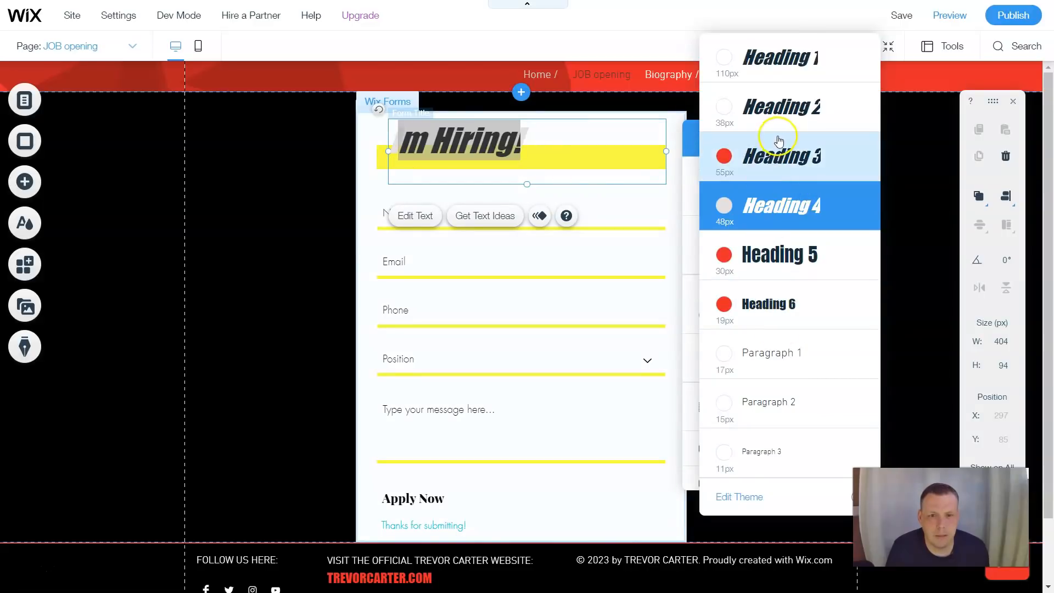
{"action": "left_click", "coordinate": [779, 65]}
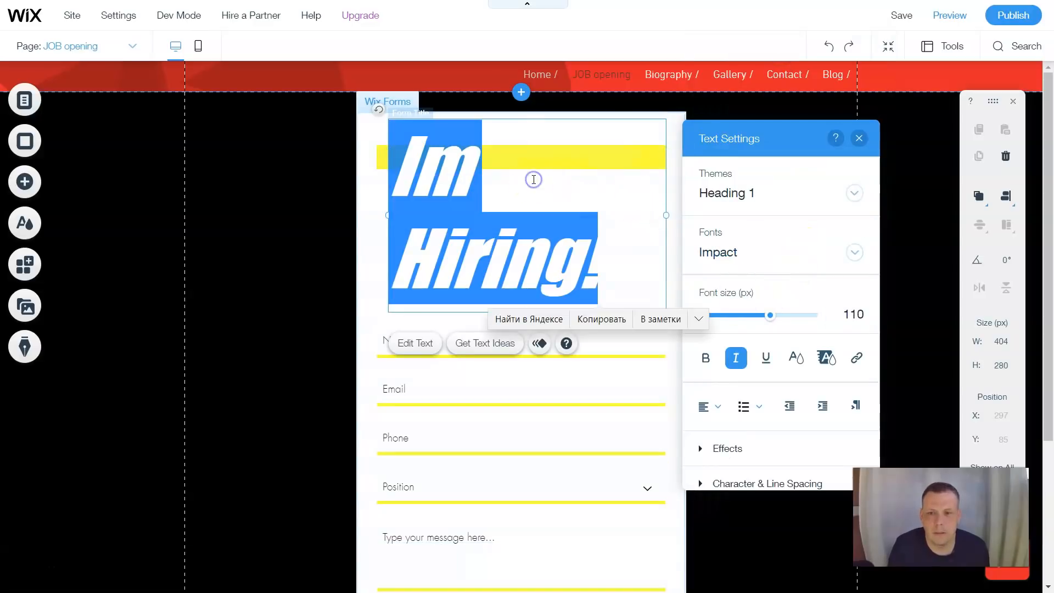
{"action": "scroll", "coordinate": [532, 180], "scroll_direction": "down", "scroll_amount": 2}
{"action": "scroll", "coordinate": [597, 153], "scroll_direction": "up", "scroll_amount": 2}
Change the whole form title's text color to the bright red theme color.
{"action": "left_click", "coordinate": [617, 196]}
{"action": "left_click_drag", "start_coordinate": [646, 272], "coordinate": [376, 160]}
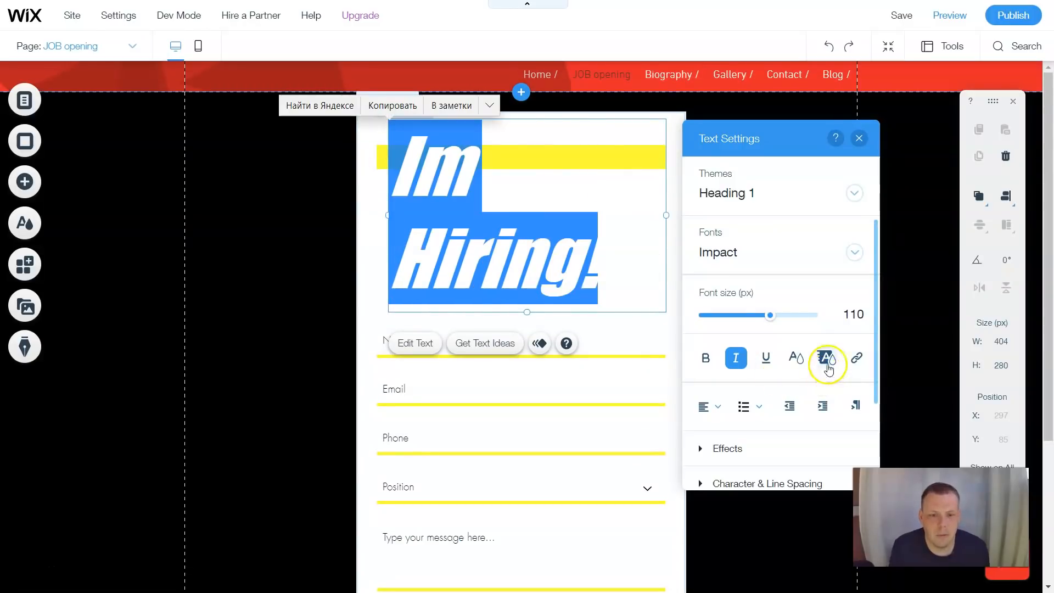
{"action": "left_click", "coordinate": [796, 357]}
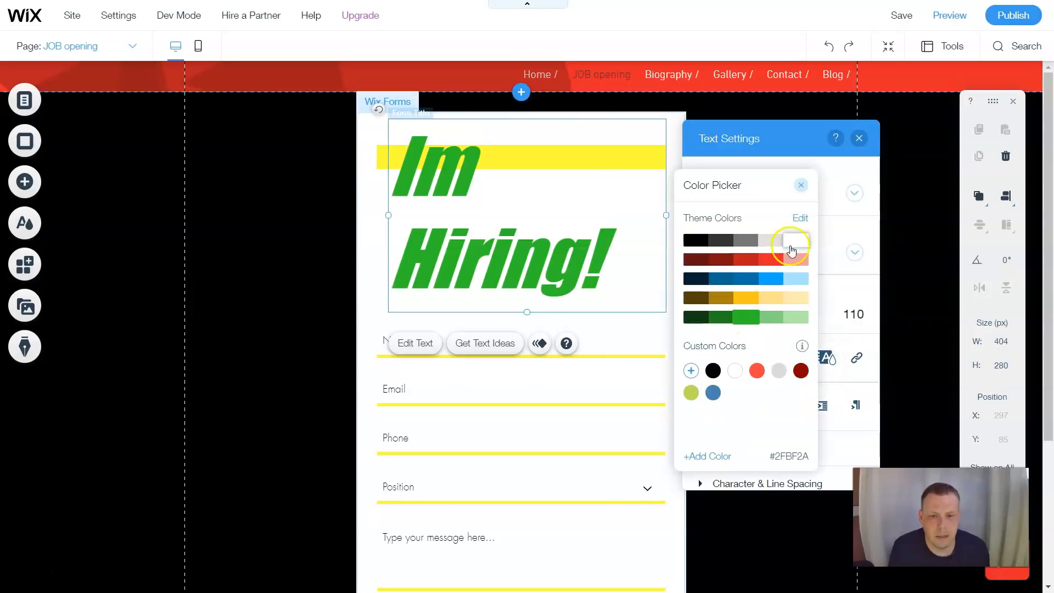
{"action": "left_click", "coordinate": [774, 261]}
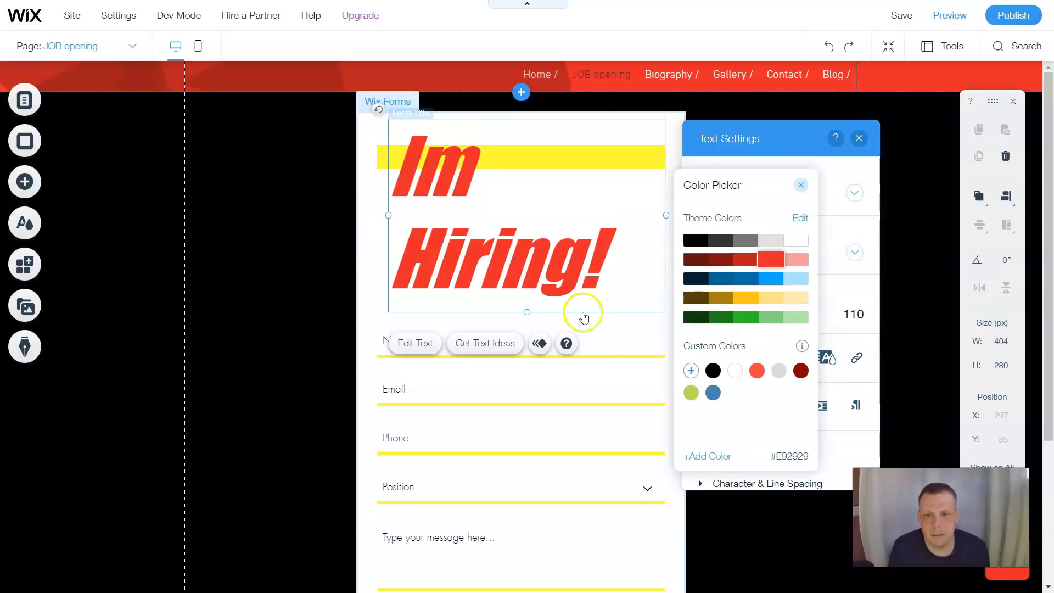
Insert leading spaces before "Im" and before "Hiring!" to shift the title's words toward the form's center.
{"action": "left_click", "coordinate": [400, 183]}
{"action": "left_click", "coordinate": [399, 175]}
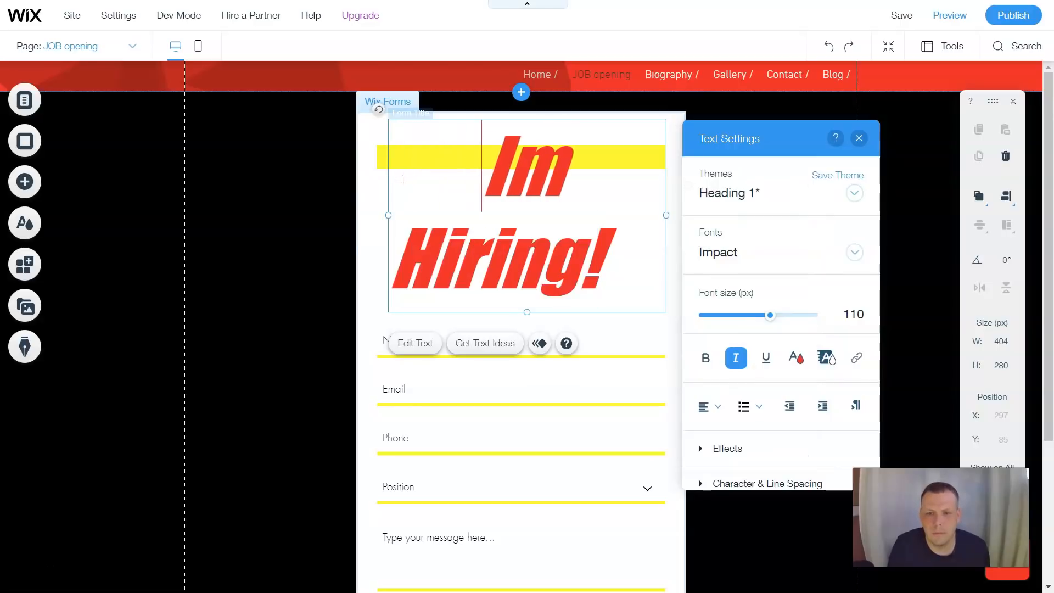
{"action": "left_click", "coordinate": [401, 253]}
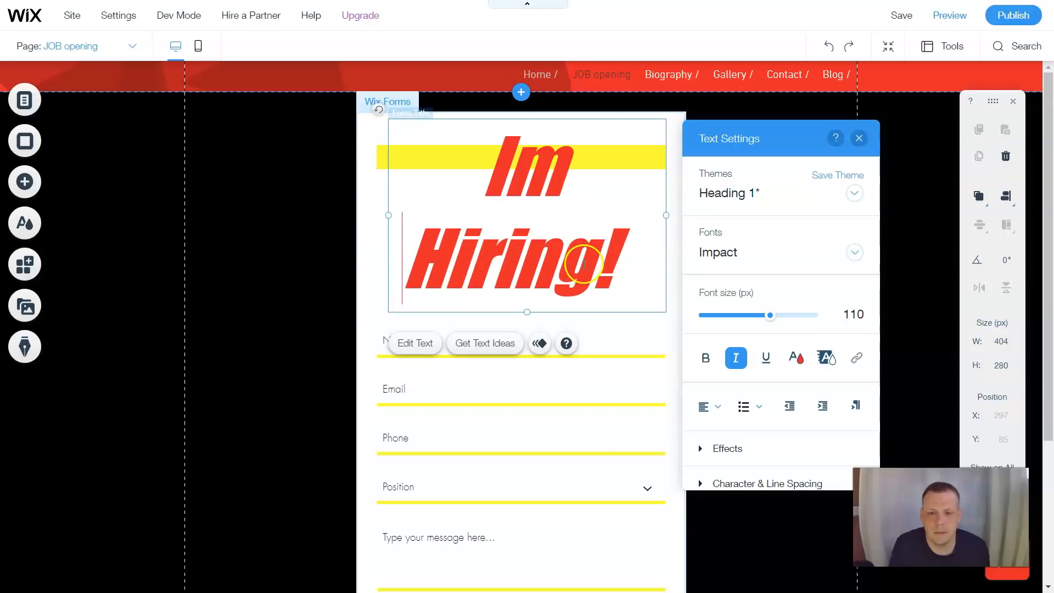
{"action": "left_click", "coordinate": [308, 238]}
{"action": "left_click", "coordinate": [410, 236]}
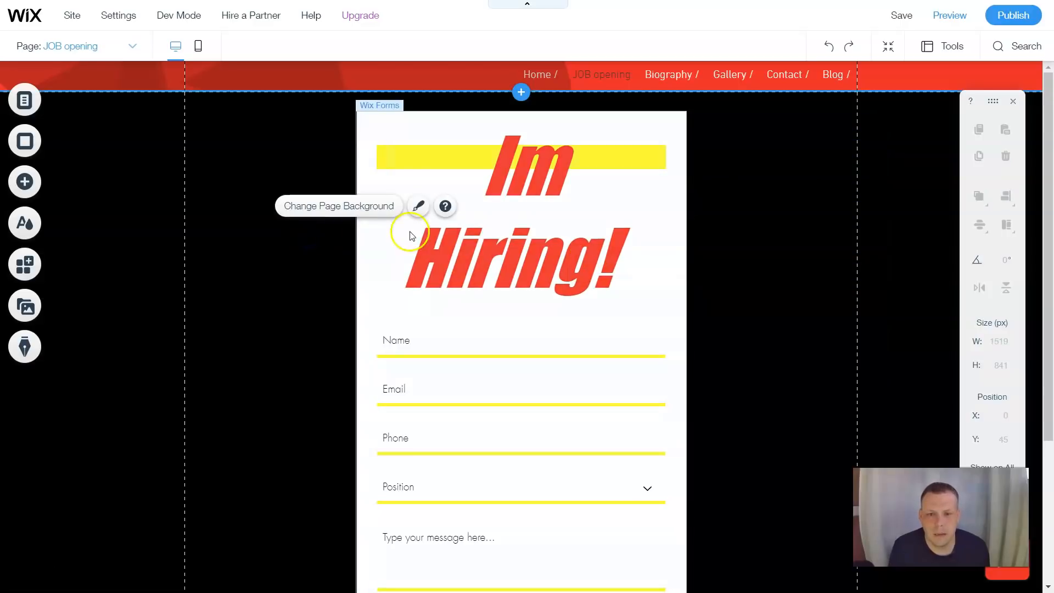
Reopen the form title for text editing and make its text bold.
{"action": "left_click", "coordinate": [526, 246]}
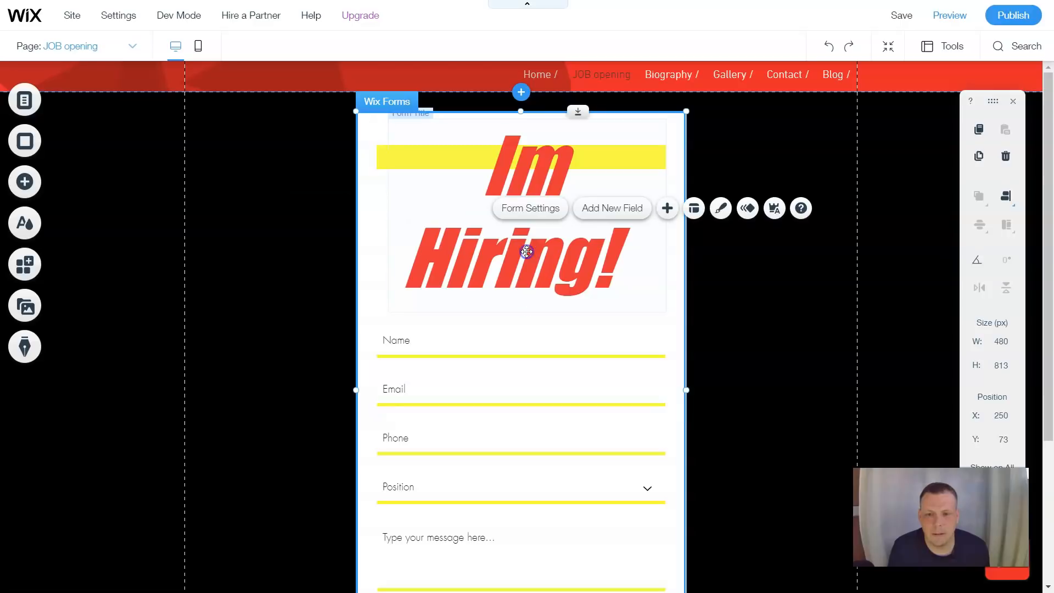
{"action": "double_click", "coordinate": [527, 250]}
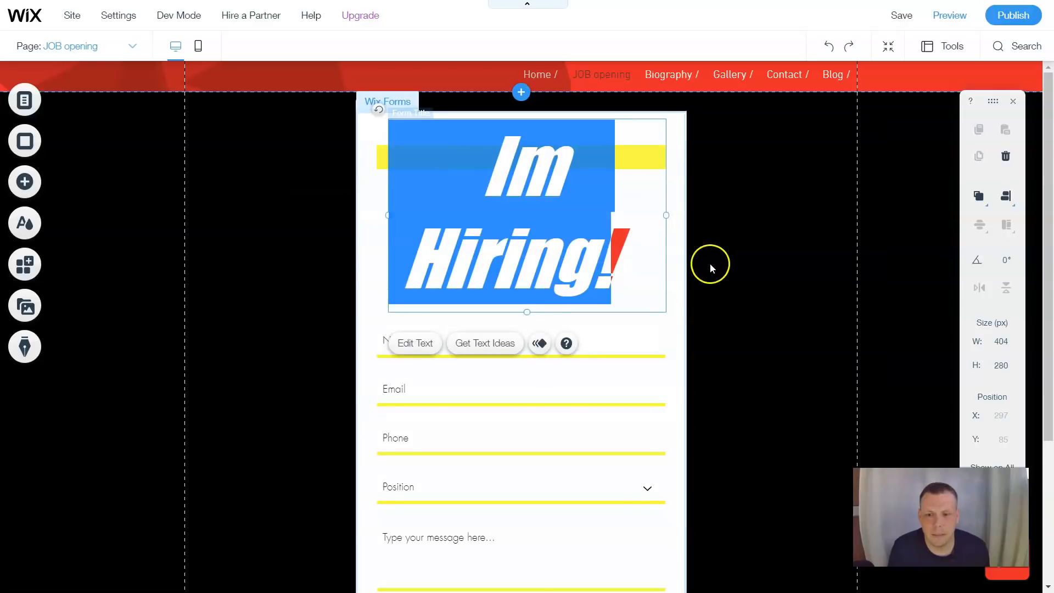
{"action": "left_click", "coordinate": [712, 266]}
{"action": "left_click", "coordinate": [489, 264]}
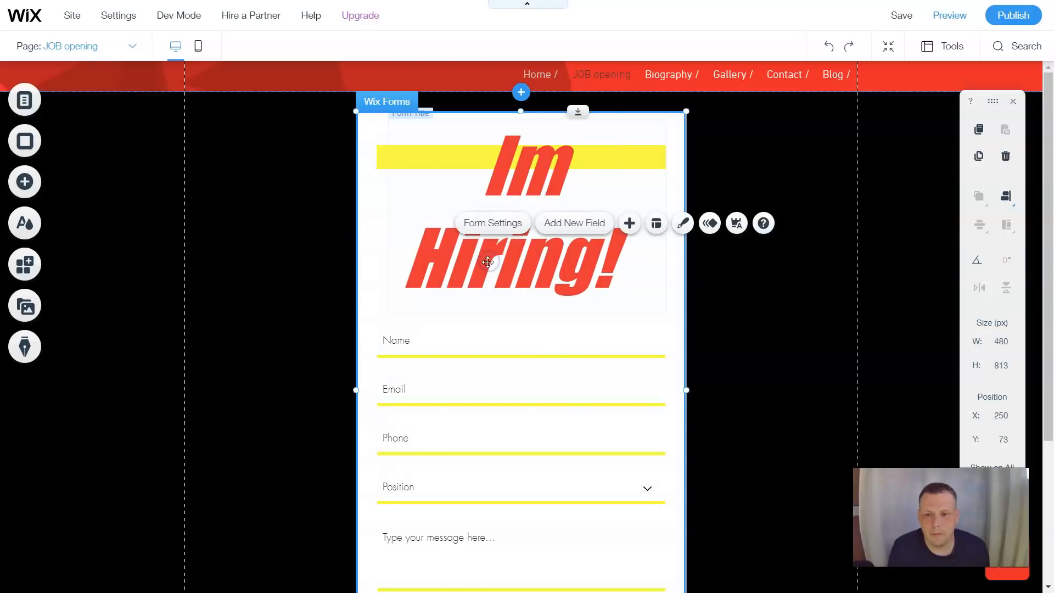
{"action": "left_click", "coordinate": [506, 265]}
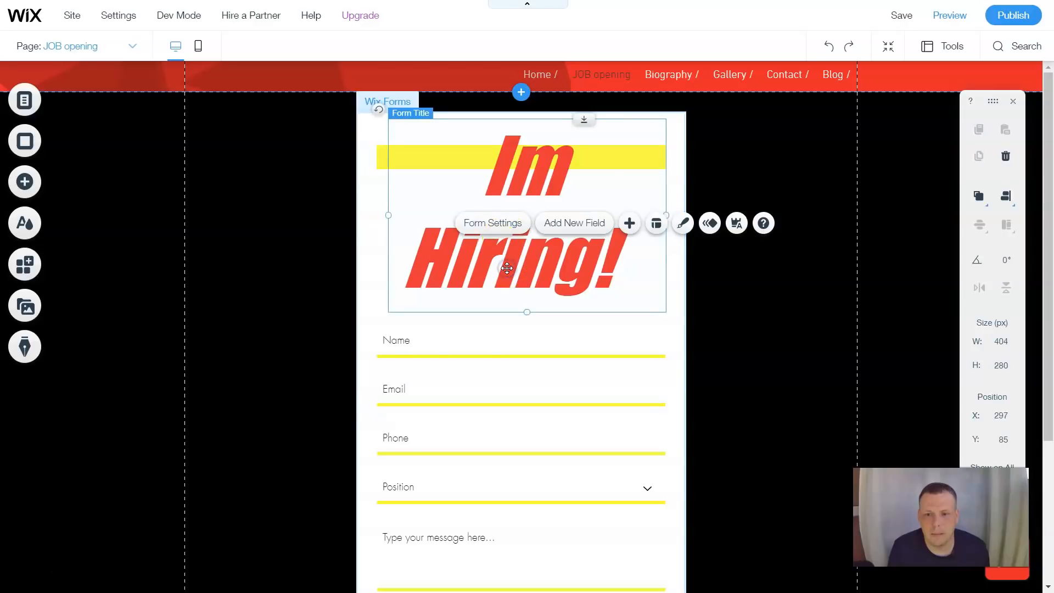
{"action": "double_click", "coordinate": [507, 267]}
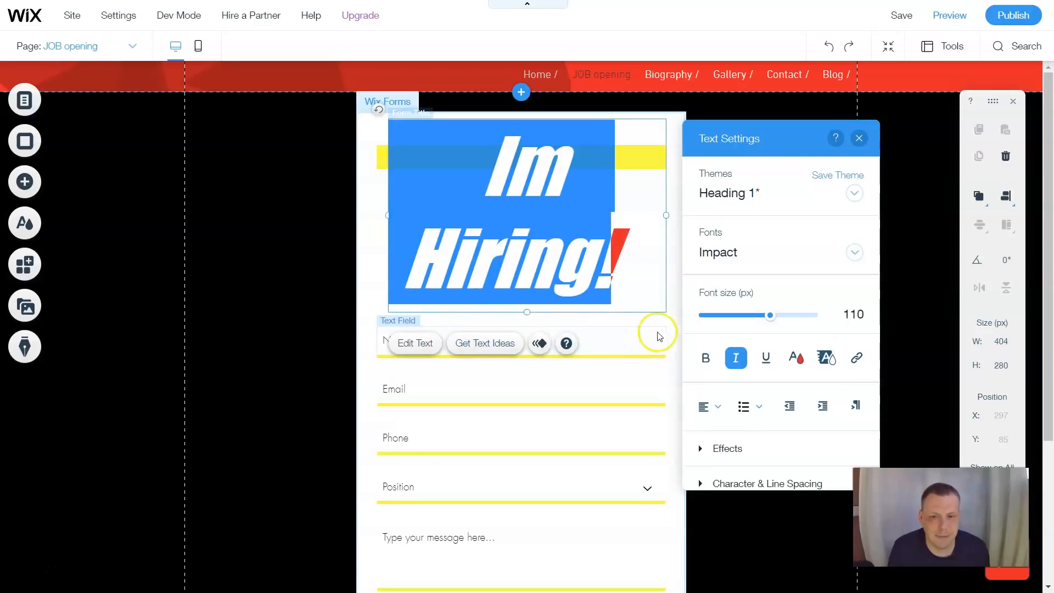
{"action": "scroll", "coordinate": [692, 329], "scroll_direction": "down", "scroll_amount": 2}
{"action": "left_click", "coordinate": [705, 290]}
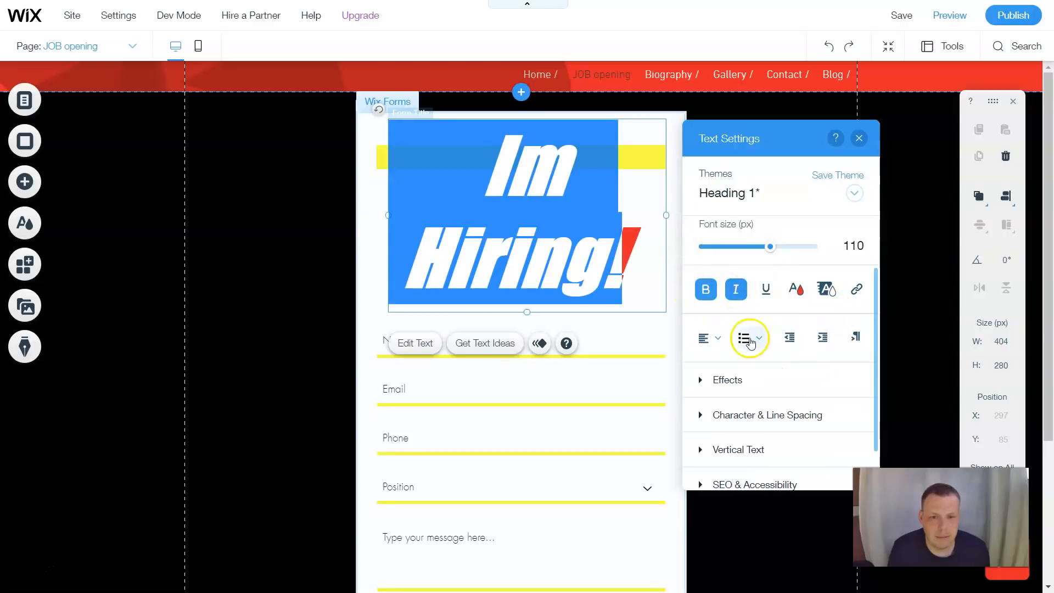
Apply text effect G to the form title and review its character and line spacing options.
{"action": "scroll", "coordinate": [709, 379], "scroll_direction": "down", "scroll_amount": 1}
{"action": "left_click", "coordinate": [793, 330]}
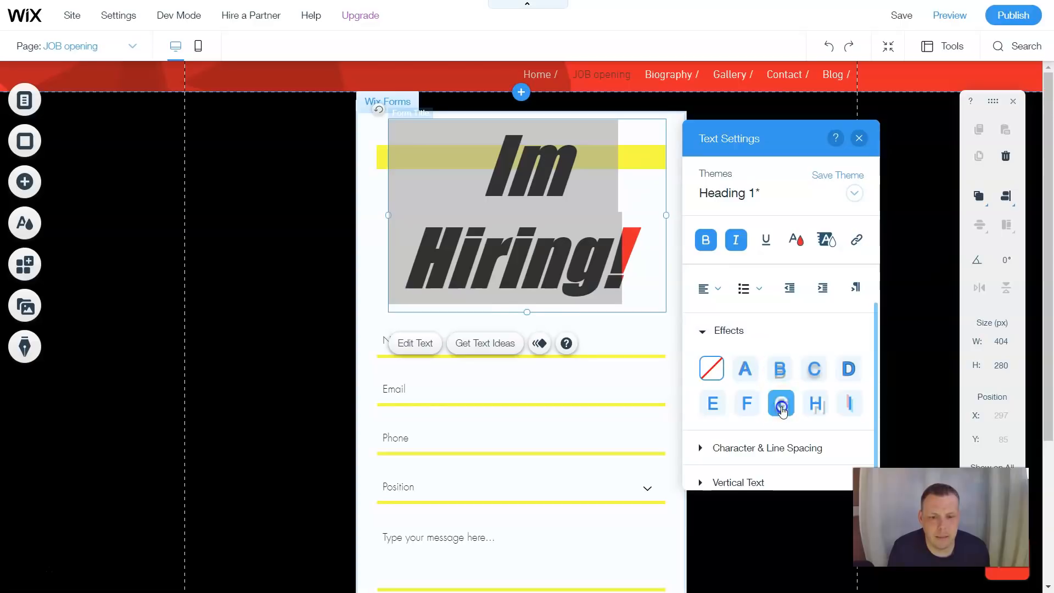
{"action": "left_click", "coordinate": [780, 404]}
{"action": "scroll", "coordinate": [812, 423], "scroll_direction": "down", "scroll_amount": 1}
{"action": "left_click", "coordinate": [789, 377]}
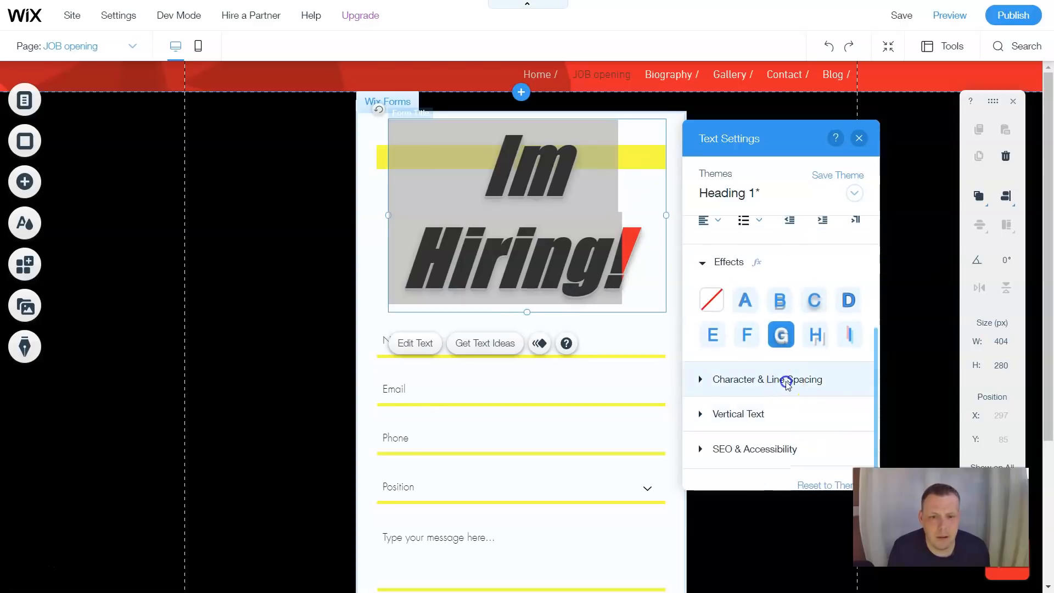
{"action": "scroll", "coordinate": [784, 412], "scroll_direction": "down", "scroll_amount": 3}
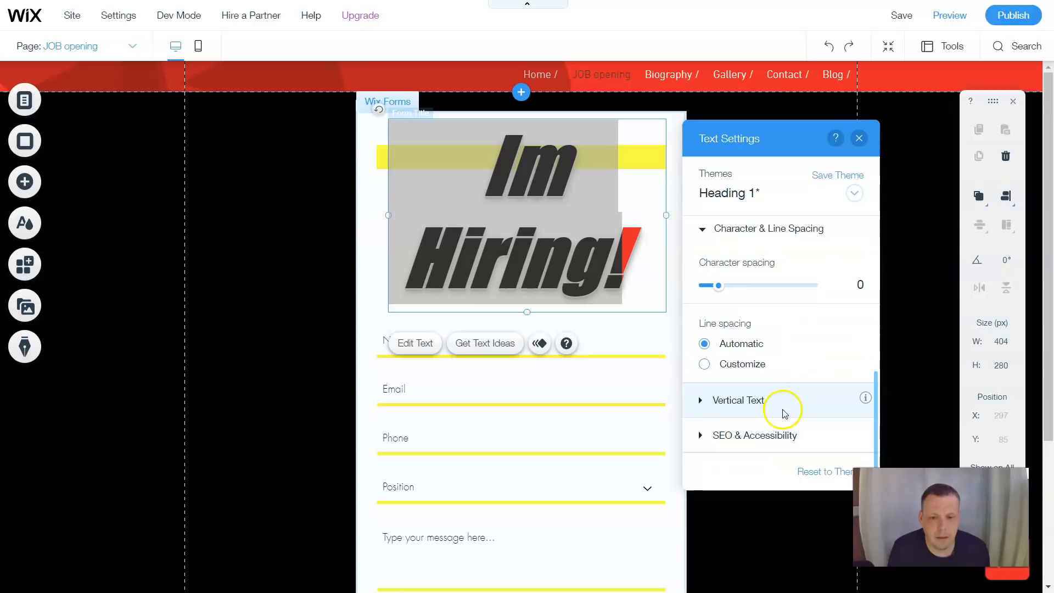
{"action": "scroll", "coordinate": [780, 396], "scroll_direction": "up", "scroll_amount": 5}
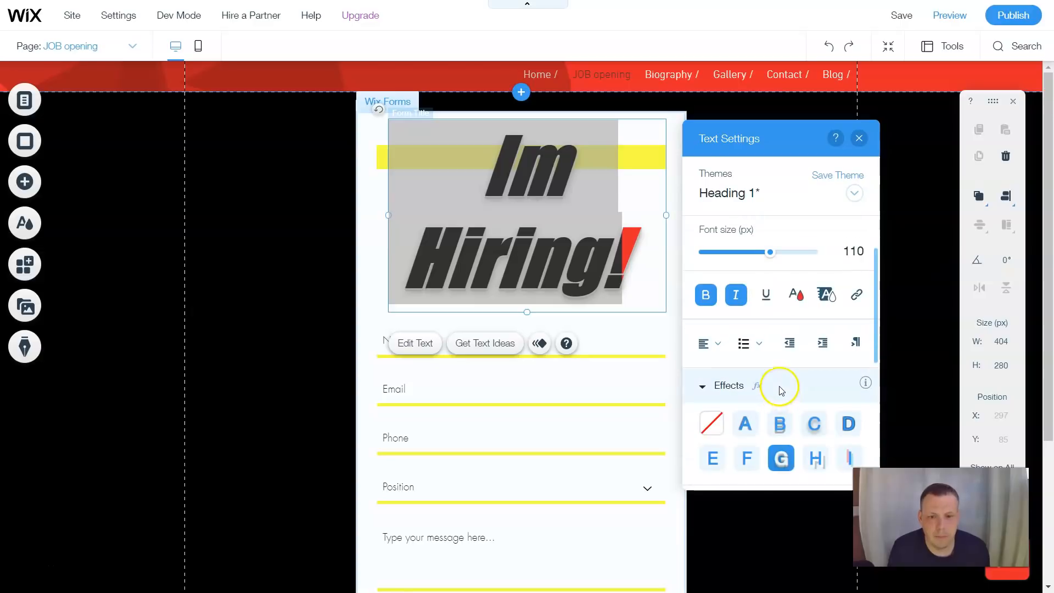
Set the form title's font size to 47 px and move it onto the yellow bar, to about X 308, Y 107.
{"action": "left_click", "coordinate": [753, 252]}
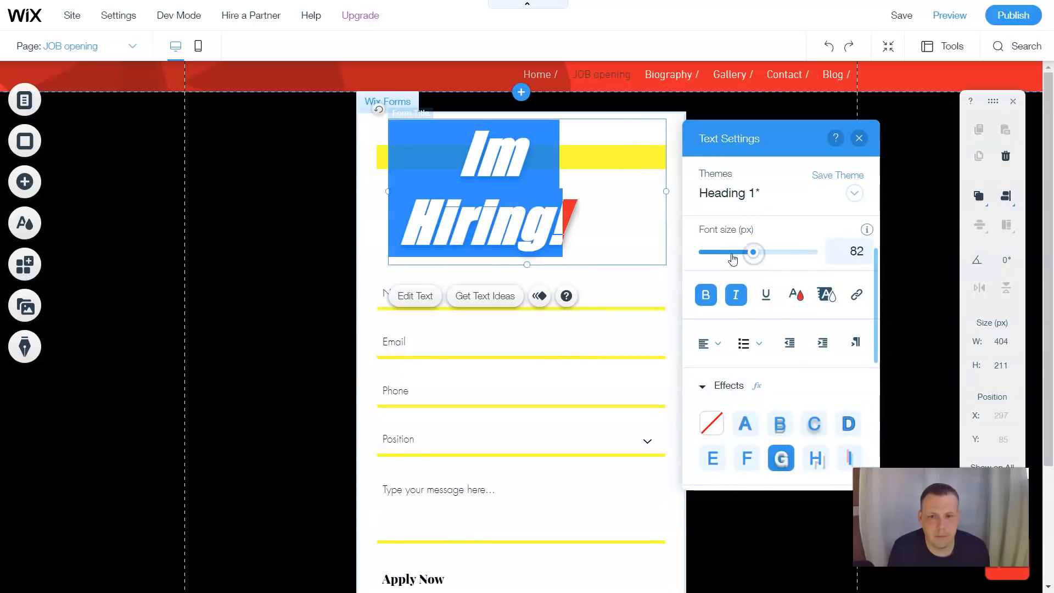
{"action": "left_click", "coordinate": [731, 254]}
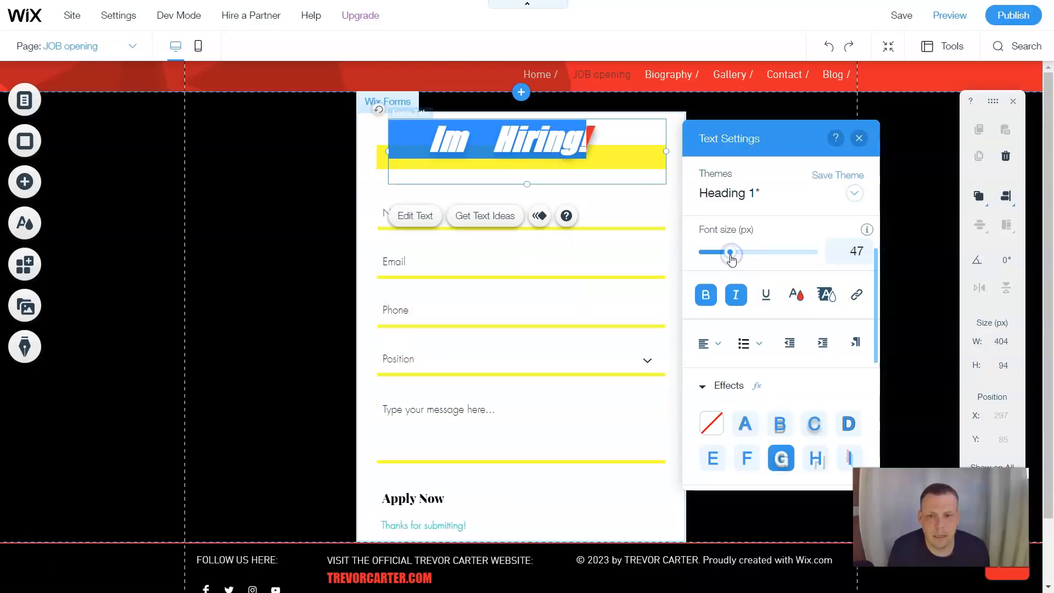
{"action": "left_click", "coordinate": [605, 208]}
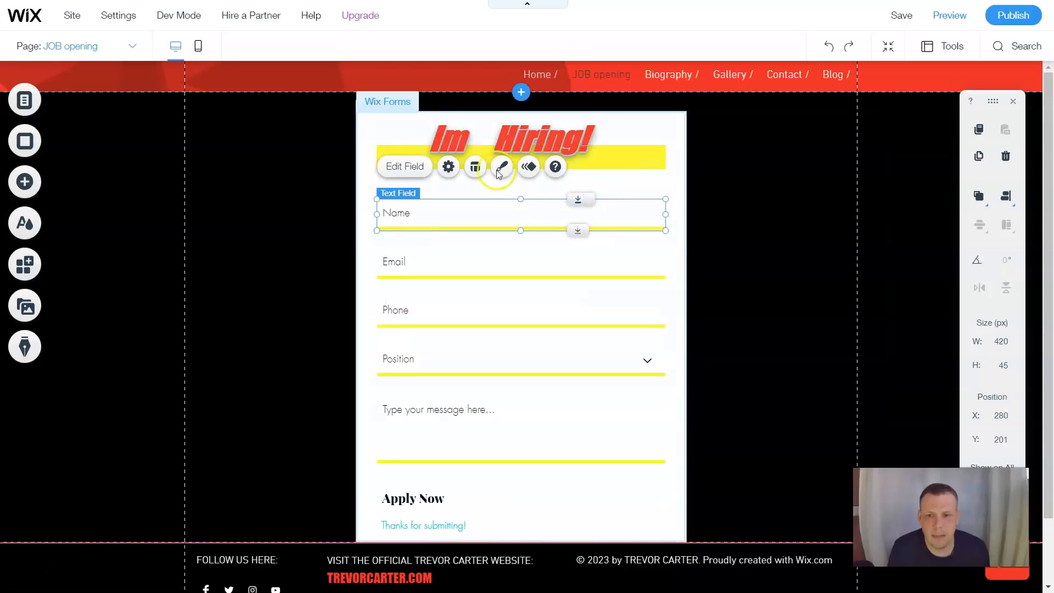
{"action": "left_click", "coordinate": [526, 138]}
{"action": "left_click_drag", "start_coordinate": [526, 137], "coordinate": [532, 153]}
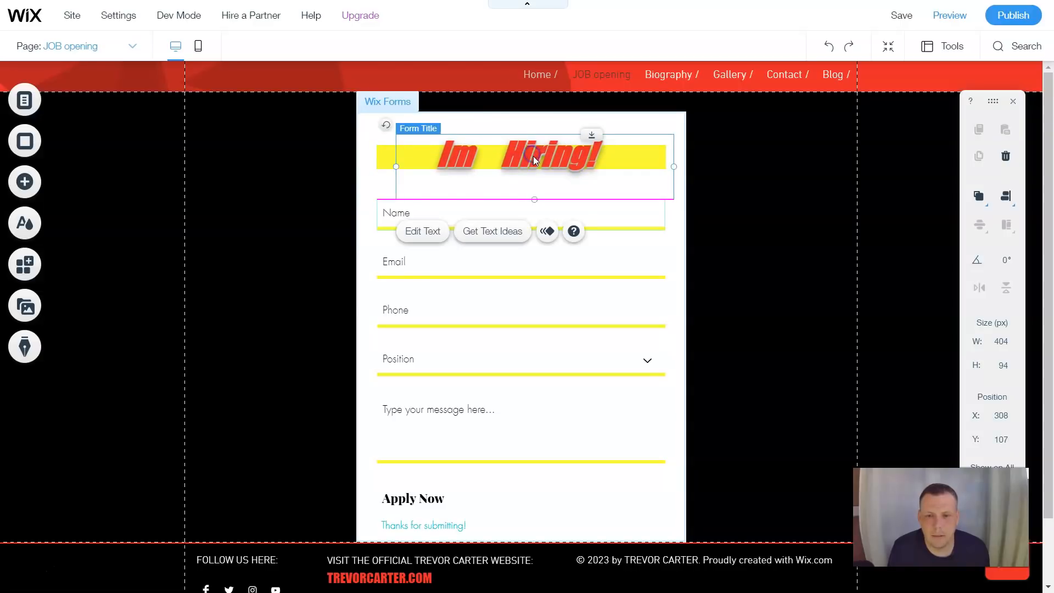
Try the Bounce-In animation on the form title and settle on Fly-In instead.
{"action": "left_click", "coordinate": [549, 232]}
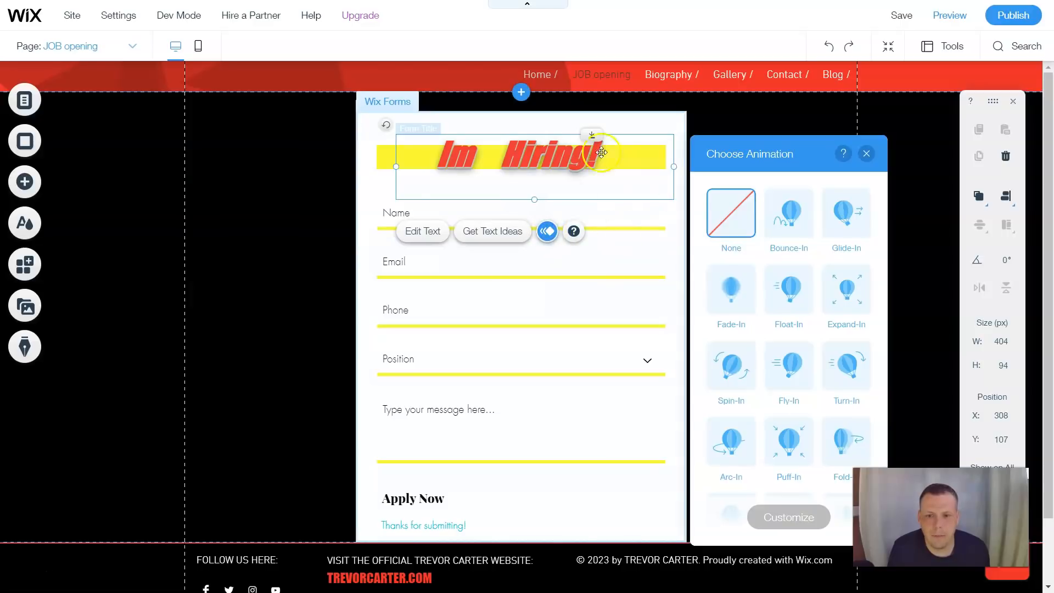
{"action": "left_click", "coordinate": [792, 222]}
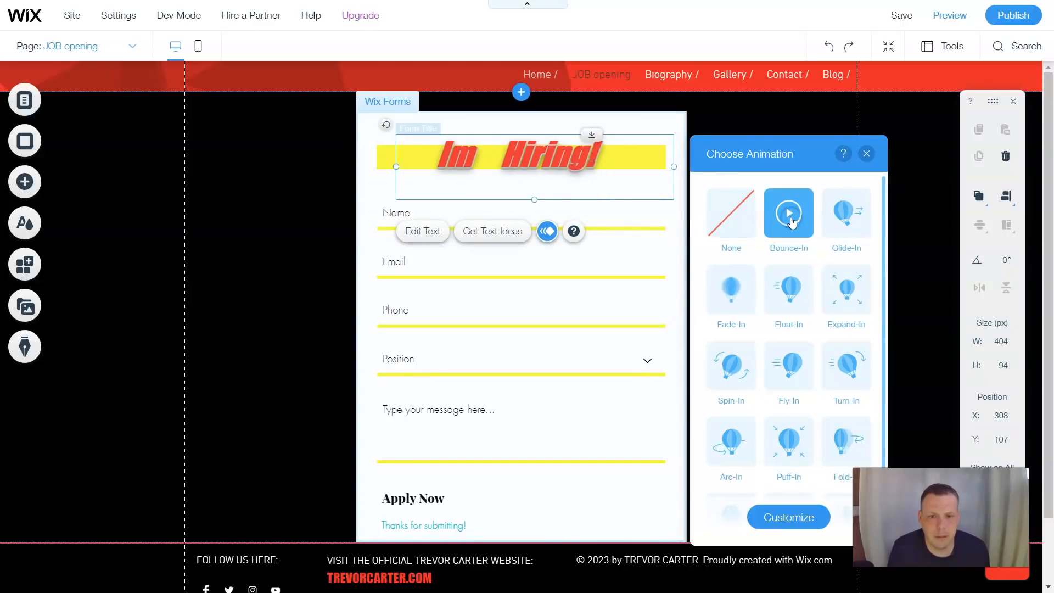
{"action": "left_click", "coordinate": [784, 379]}
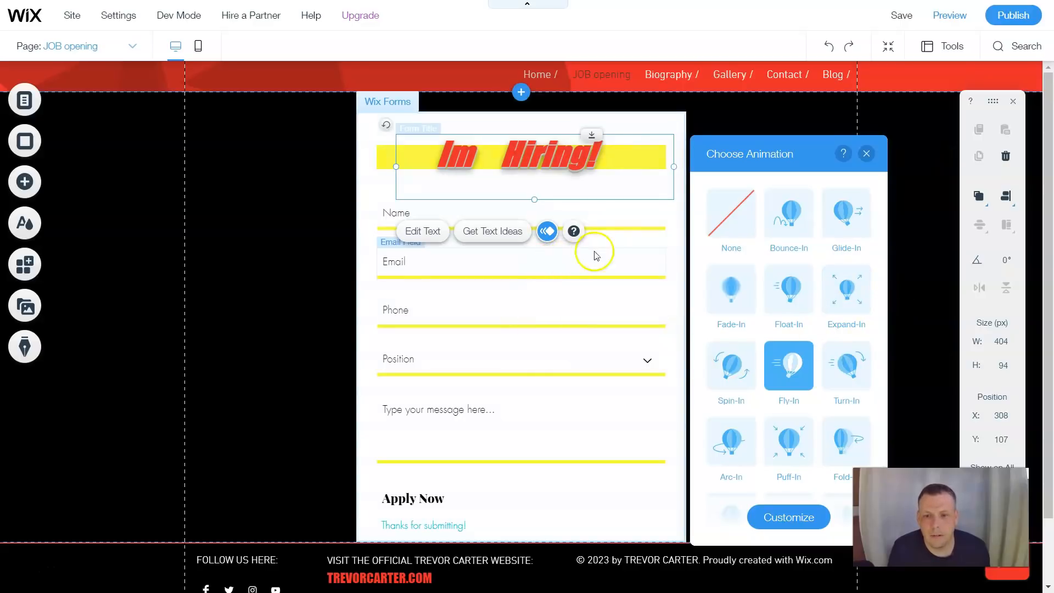
{"action": "left_click", "coordinate": [620, 303]}
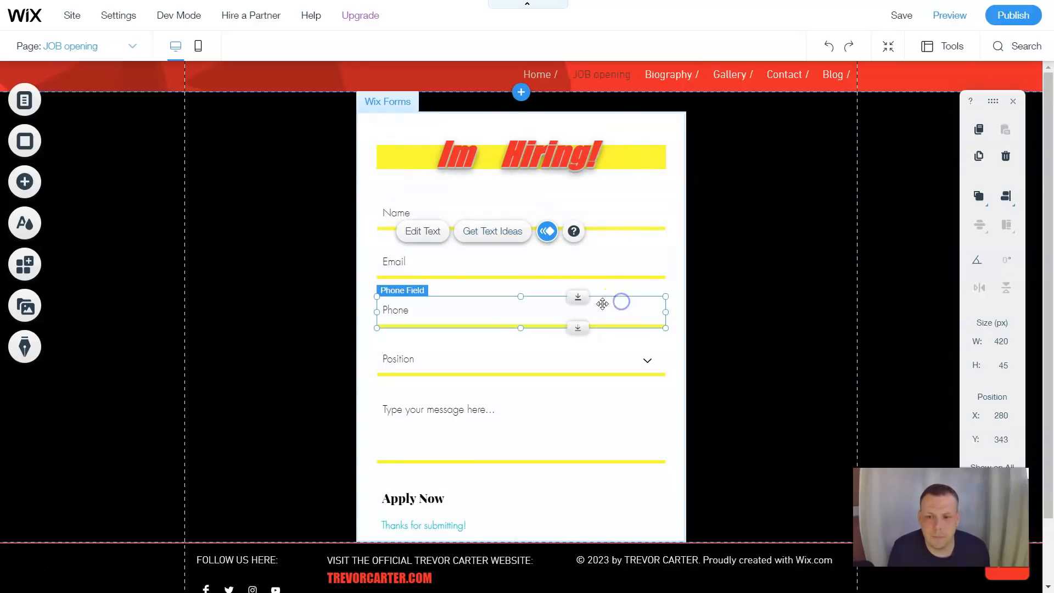
Look through the form's Name, Email, Phone, Position and message fields and its Apply Now submit button.
{"action": "left_click", "coordinate": [392, 212]}
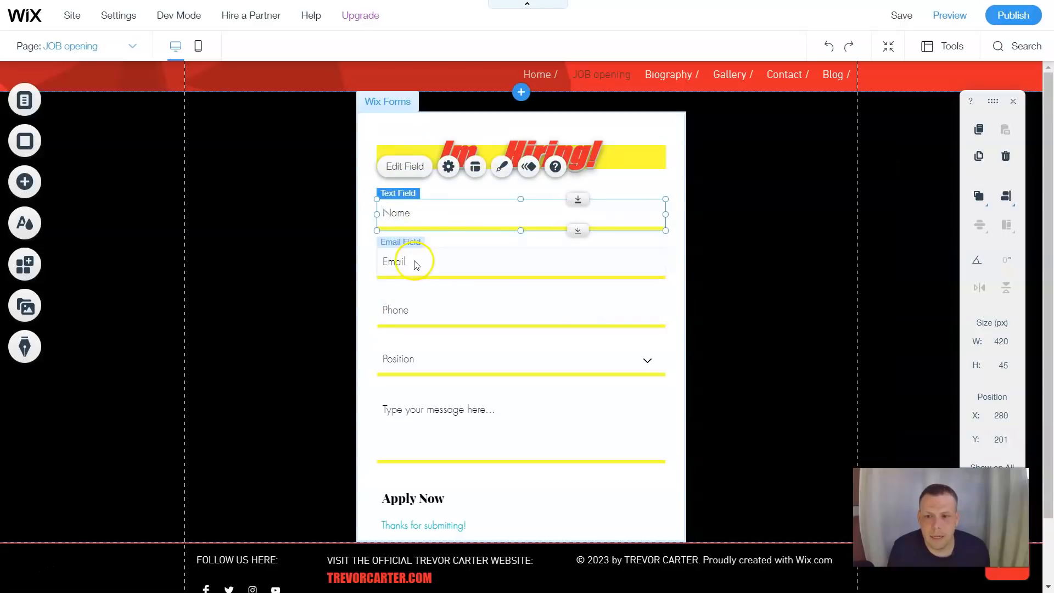
{"action": "left_click", "coordinate": [399, 263]}
{"action": "left_click", "coordinate": [404, 313]}
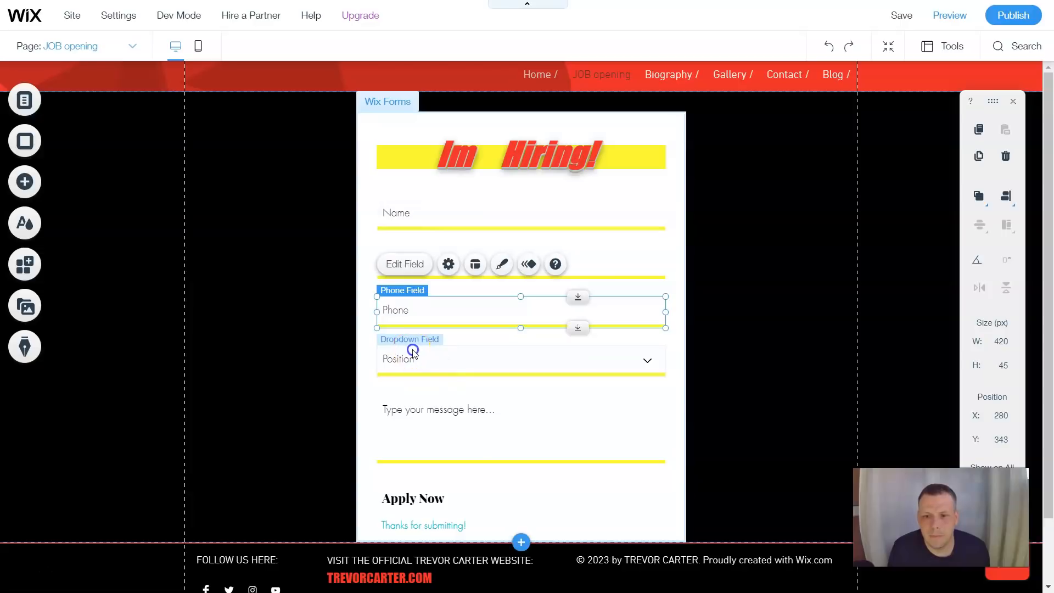
{"action": "left_click", "coordinate": [413, 351]}
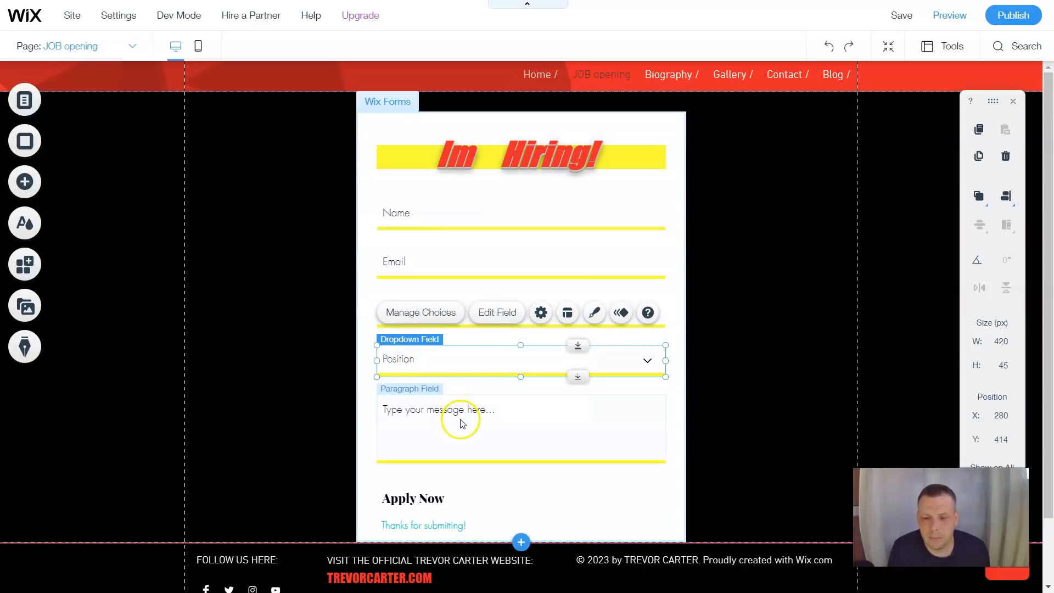
{"action": "left_click", "coordinate": [427, 412]}
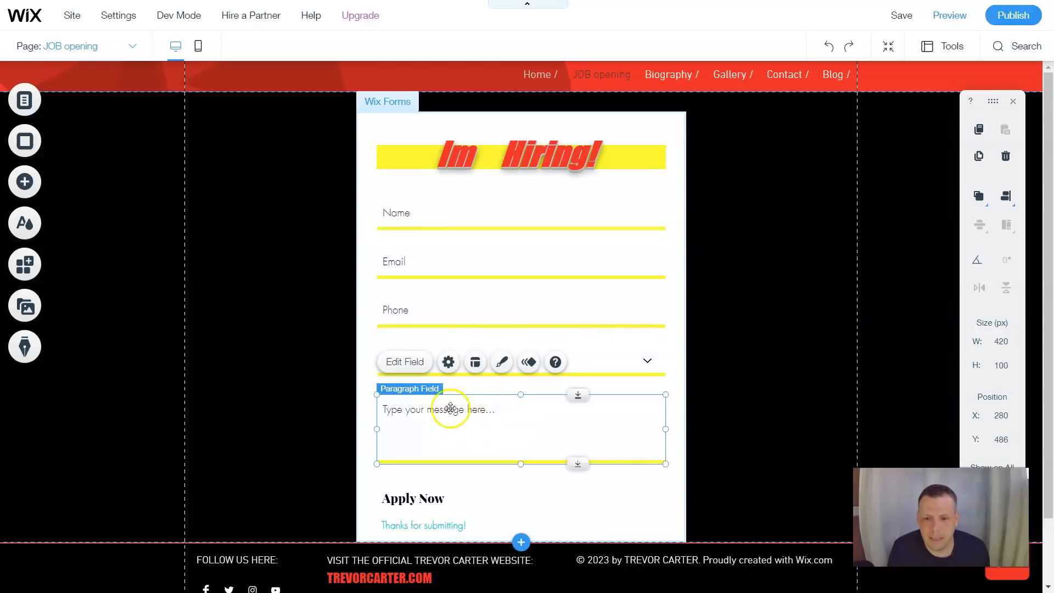
{"action": "scroll", "coordinate": [501, 419], "scroll_direction": "down", "scroll_amount": 1}
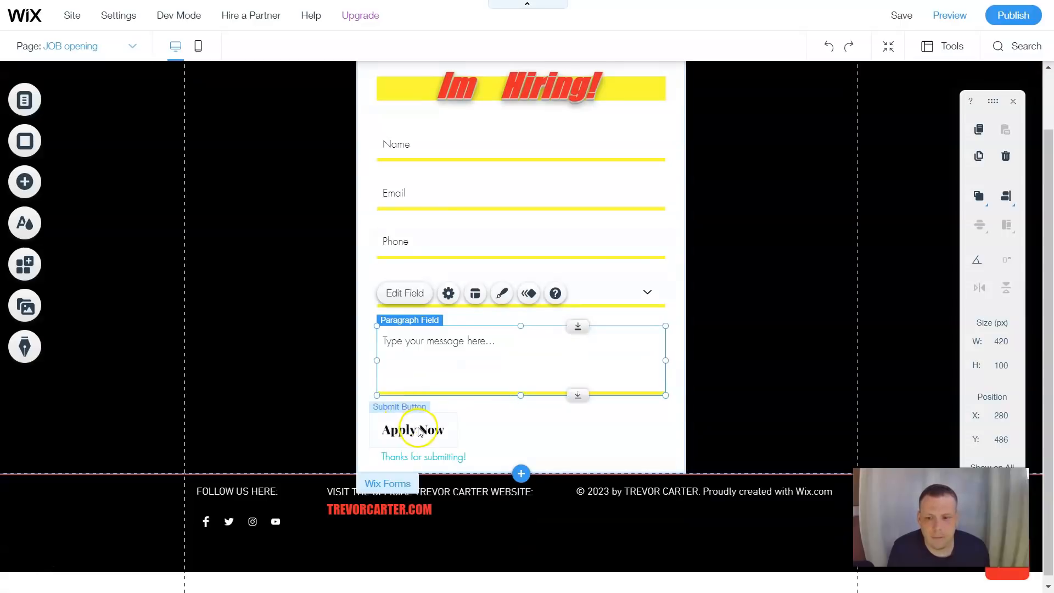
{"action": "left_click", "coordinate": [403, 432]}
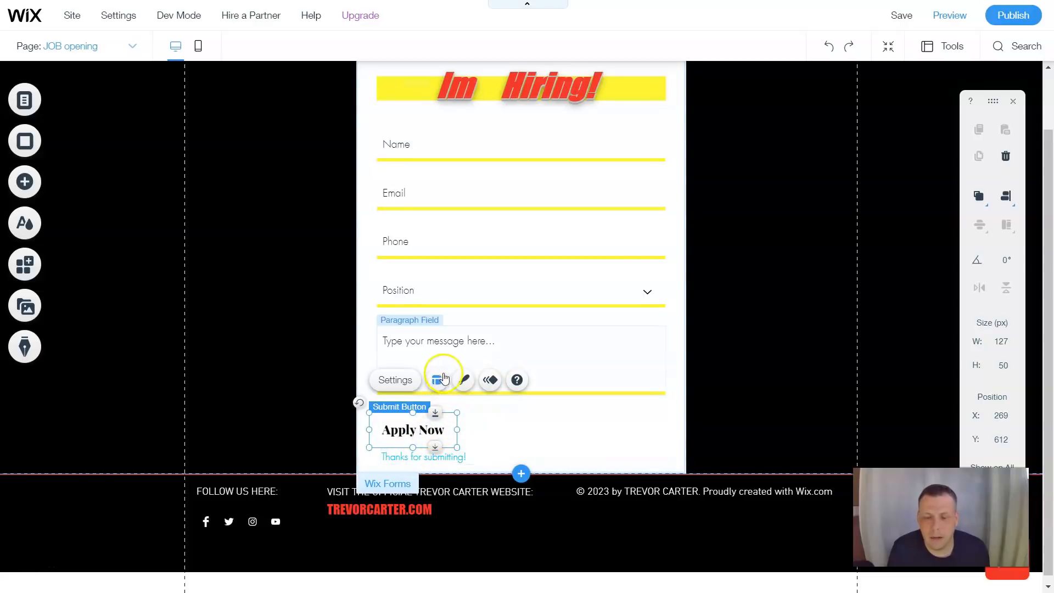
Open the form's Name field for editing and turn on its field title.
{"action": "scroll", "coordinate": [417, 340], "scroll_direction": "up", "scroll_amount": 2}
{"action": "left_click", "coordinate": [391, 215]}
{"action": "double_click", "coordinate": [391, 214]}
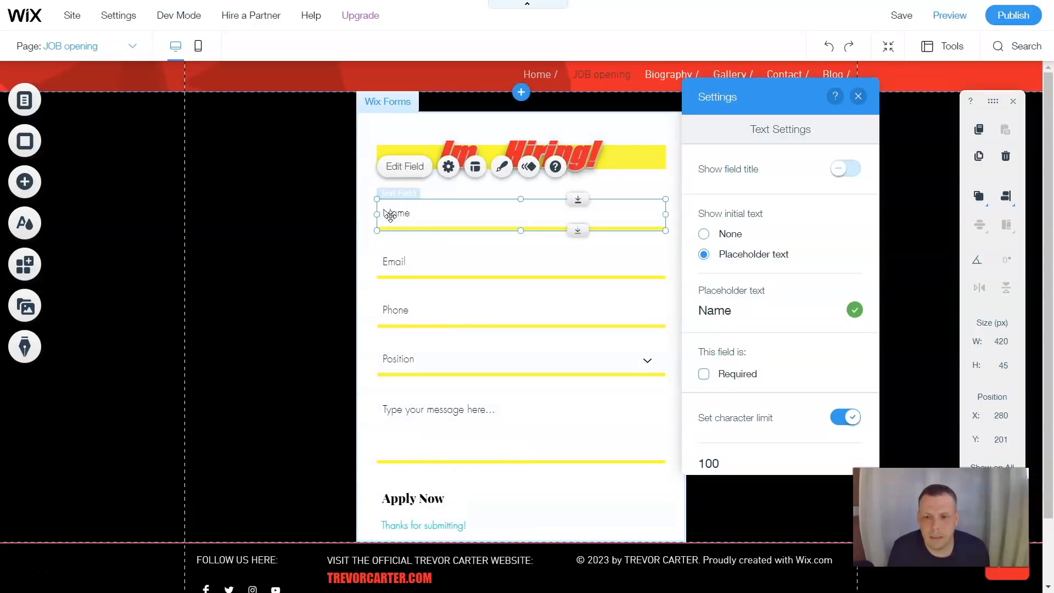
{"action": "left_click", "coordinate": [413, 213]}
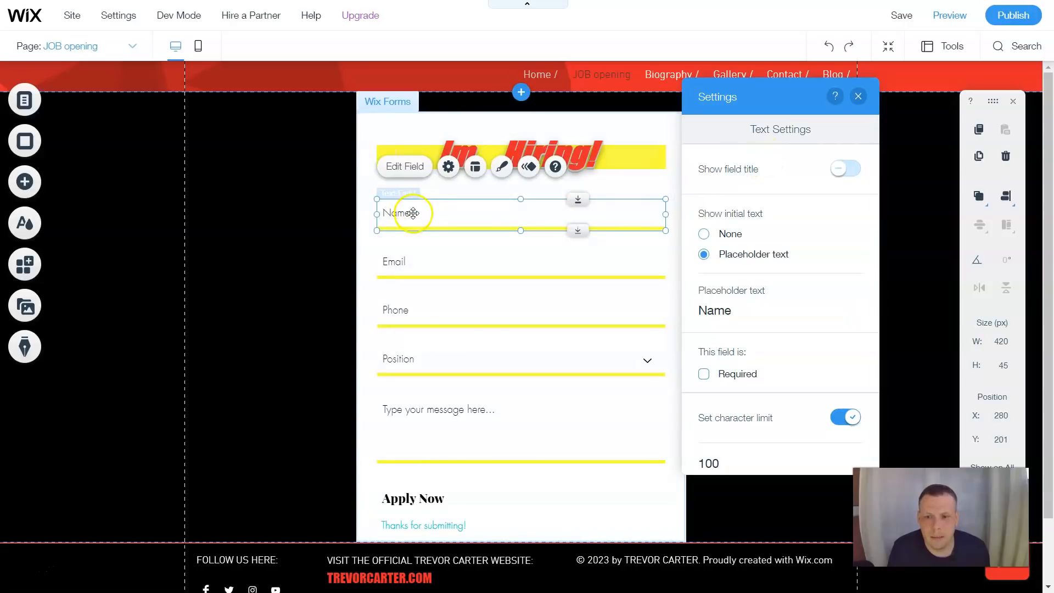
{"action": "left_click", "coordinate": [403, 213]}
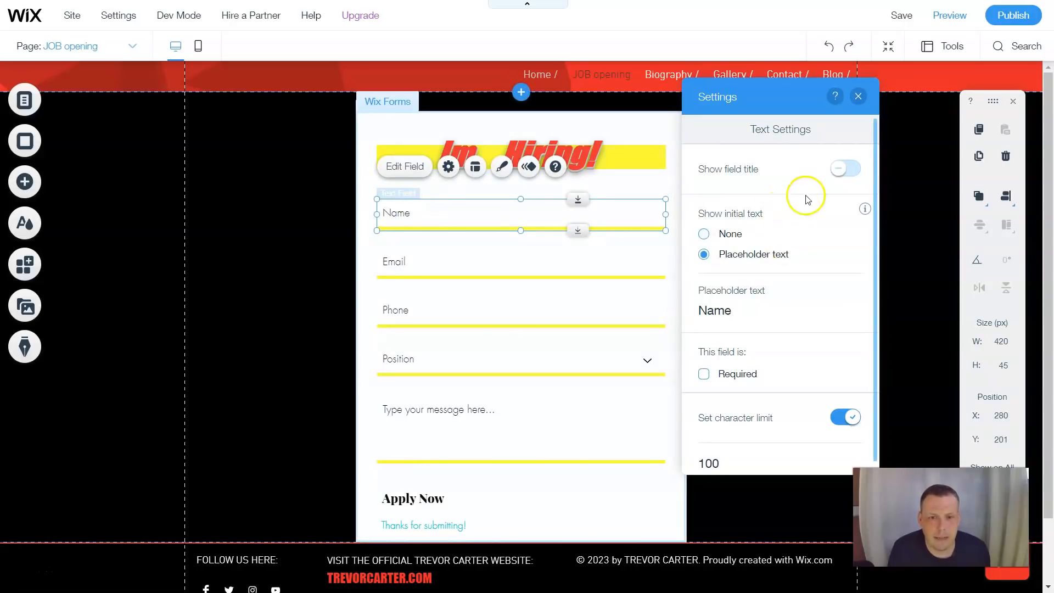
{"action": "left_click", "coordinate": [850, 168]}
{"action": "left_click", "coordinate": [850, 168]}
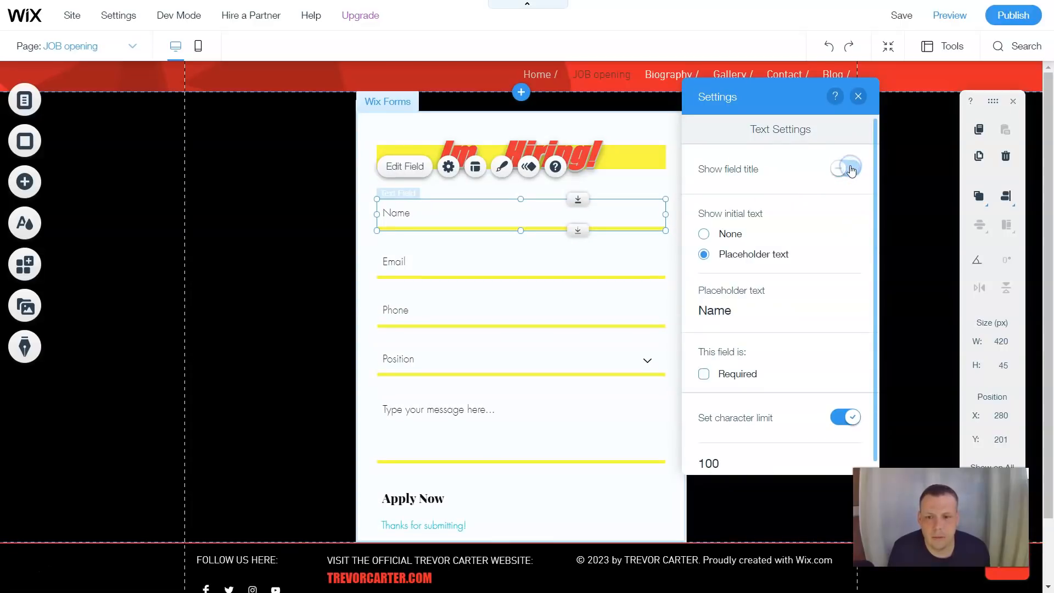
{"action": "left_click", "coordinate": [850, 168]}
Change the Name field's title to "Your name".
{"action": "left_click", "coordinate": [740, 235]}
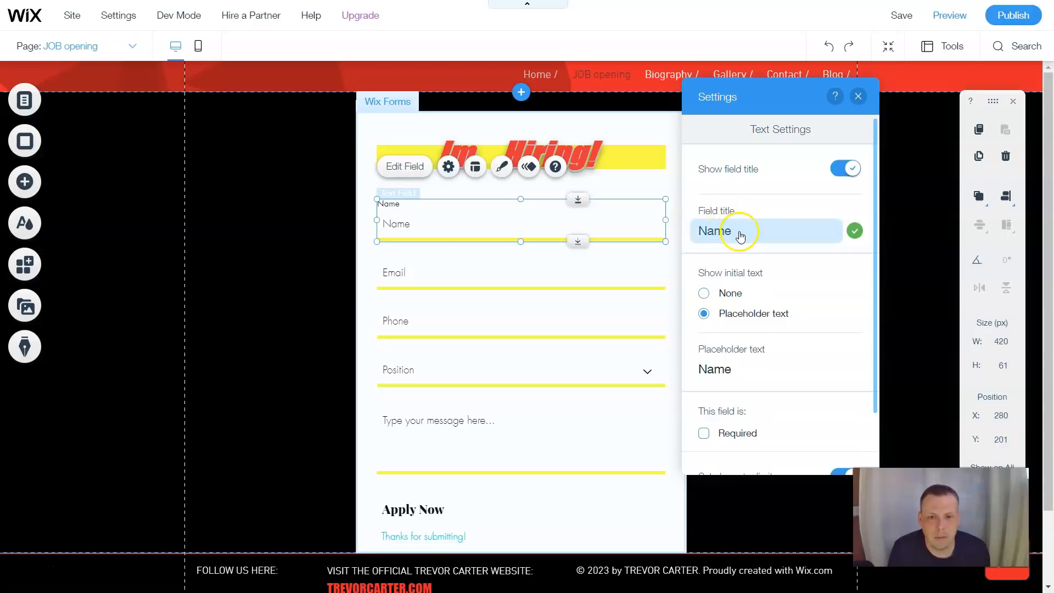
{"action": "left_click", "coordinate": [780, 232]}
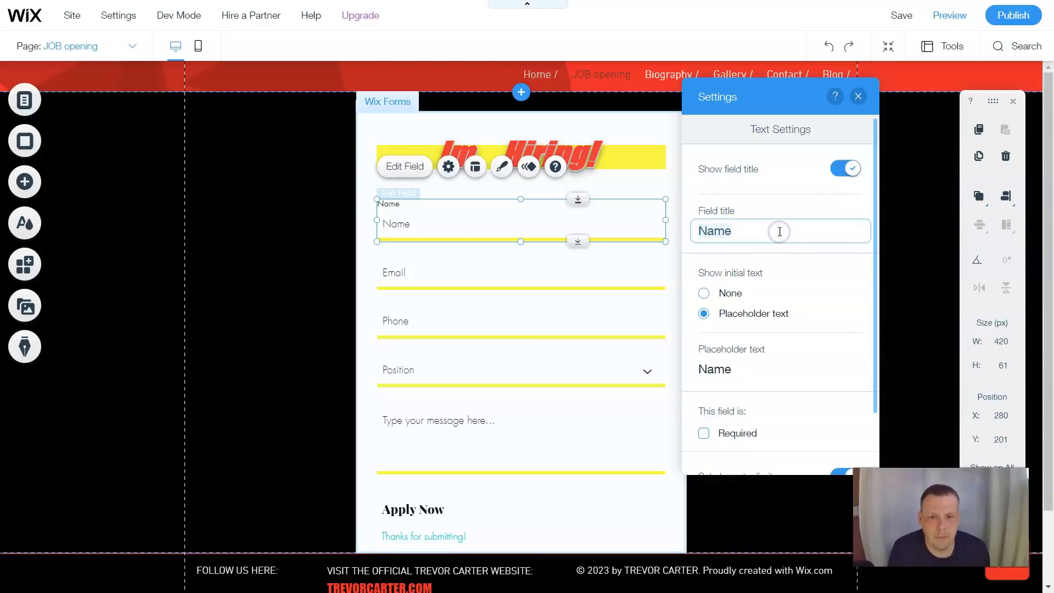
{"action": "key", "text": "BackSpace"}
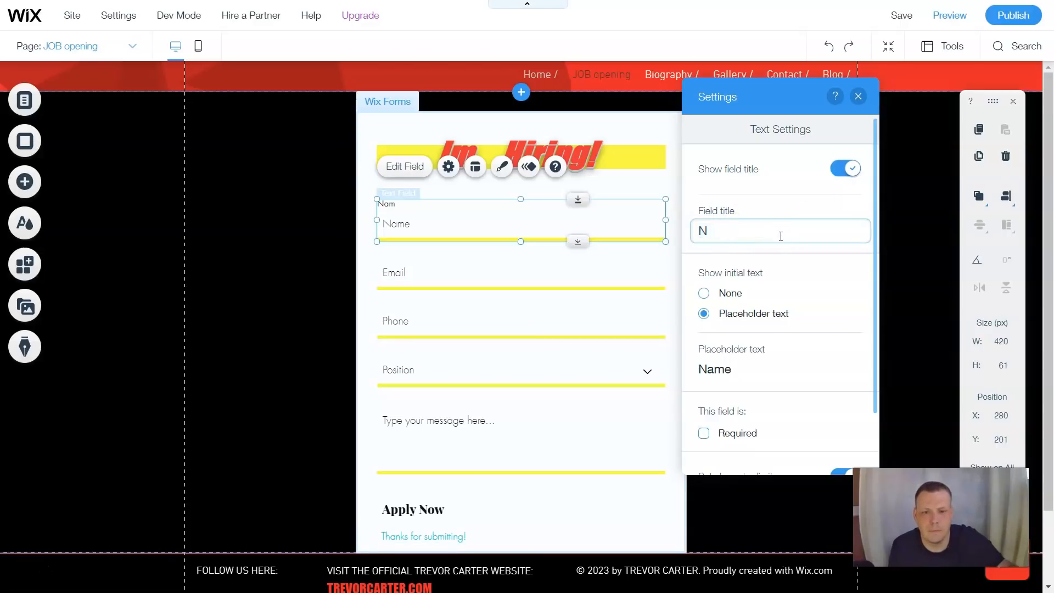
{"action": "key", "text": "BackSpace"}
{"action": "type", "text": "Yo"}
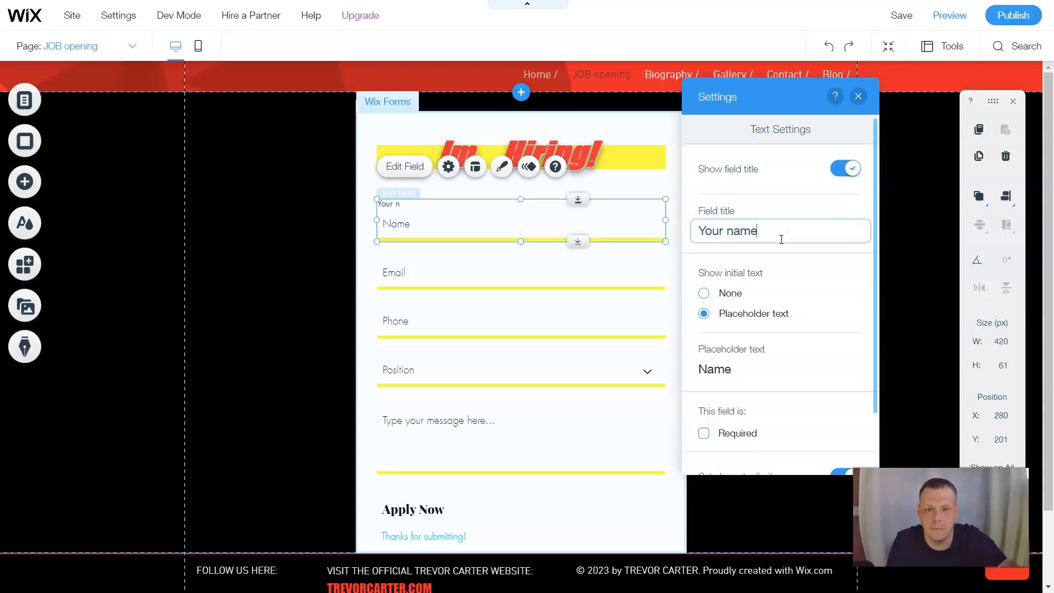
{"action": "type", "text": "ur name"}
{"action": "left_click", "coordinate": [783, 251]}
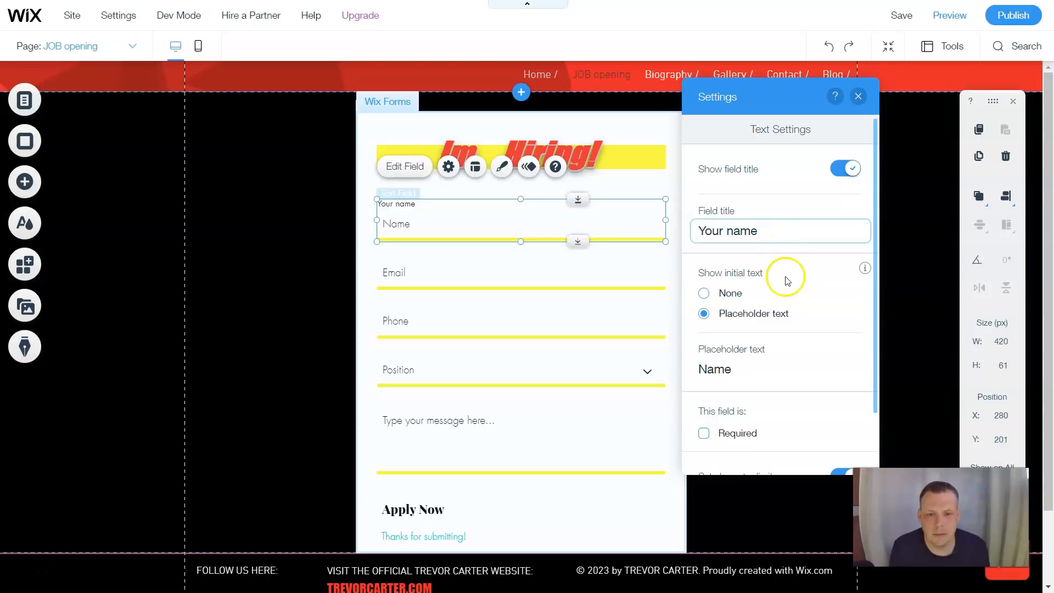
{"action": "left_click", "coordinate": [788, 279]}
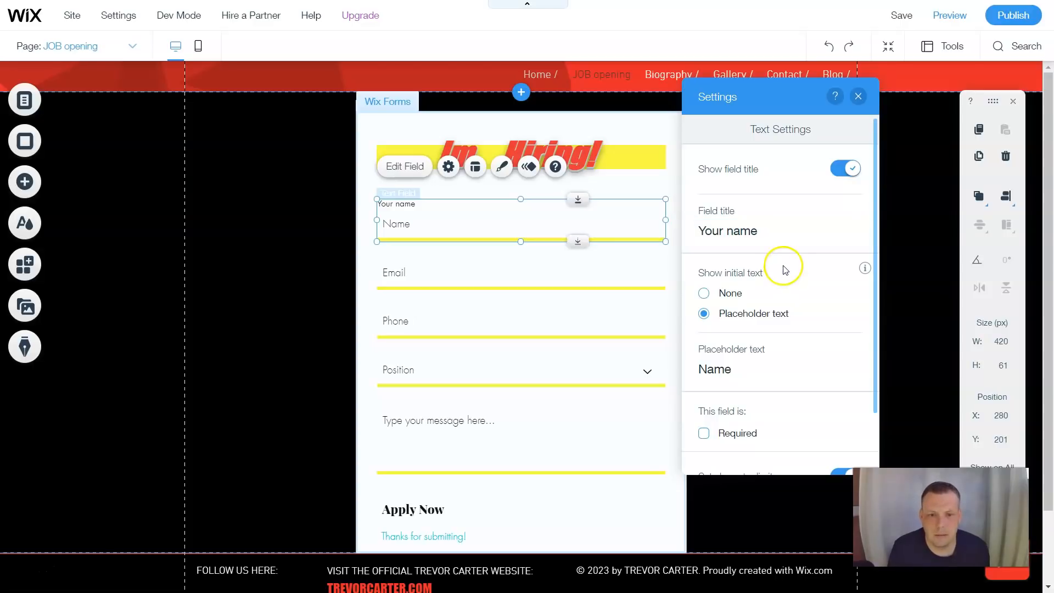
Make the form's Name field required and close its settings.
{"action": "scroll", "coordinate": [780, 278], "scroll_direction": "down", "scroll_amount": 1}
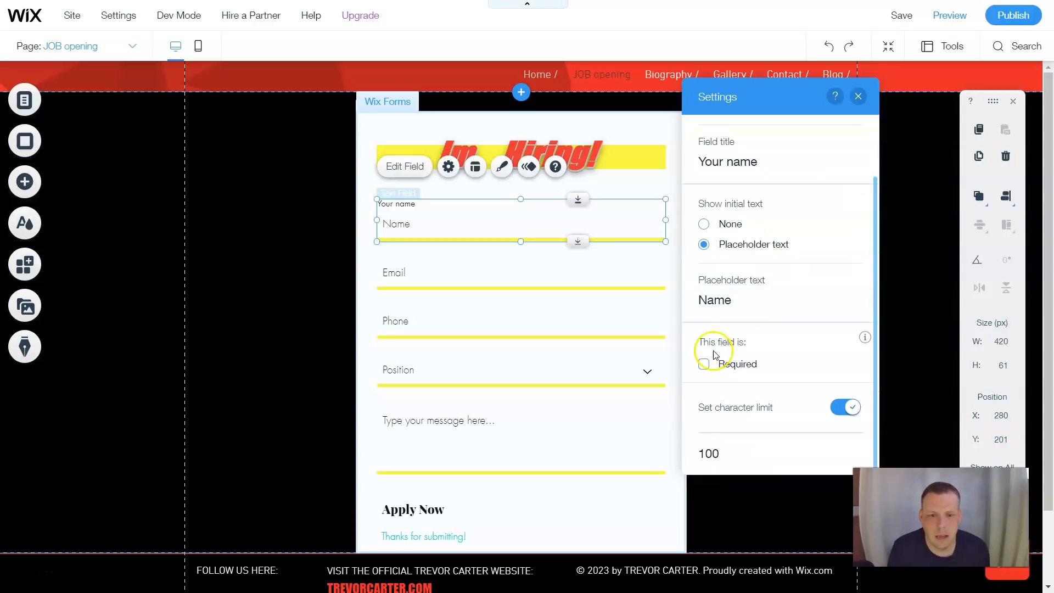
{"action": "left_click", "coordinate": [706, 365]}
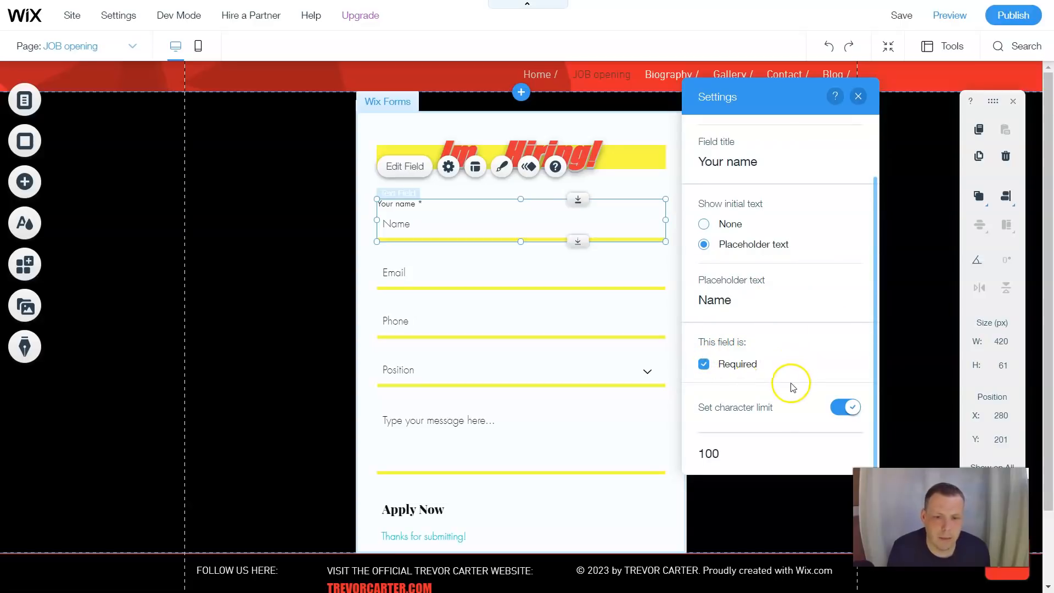
{"action": "left_click", "coordinate": [859, 96]}
{"action": "left_click", "coordinate": [513, 275]}
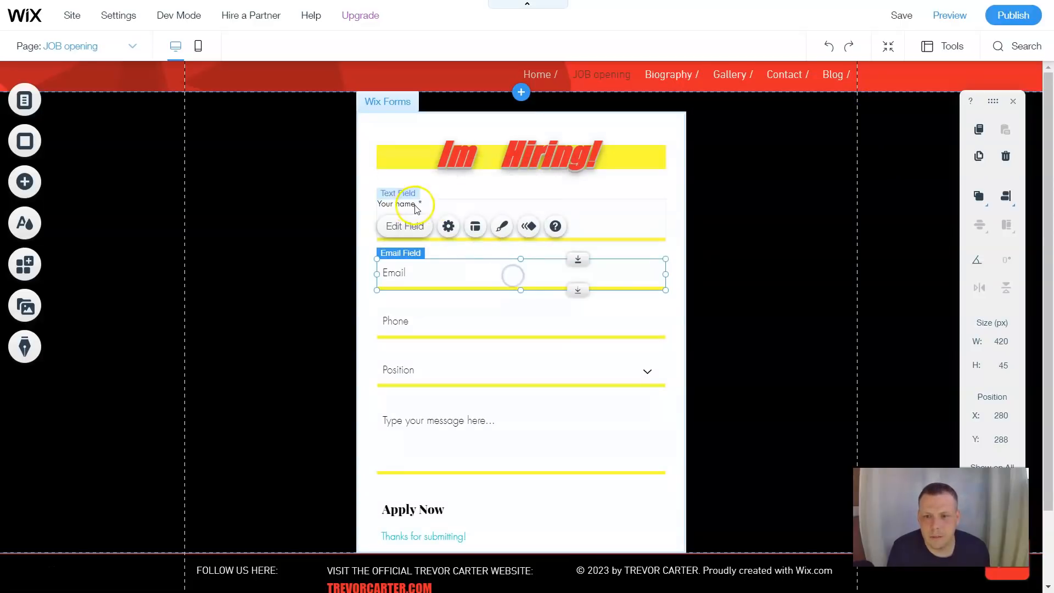
Reopen the Name field's settings and turn off its field title.
{"action": "left_click", "coordinate": [407, 219]}
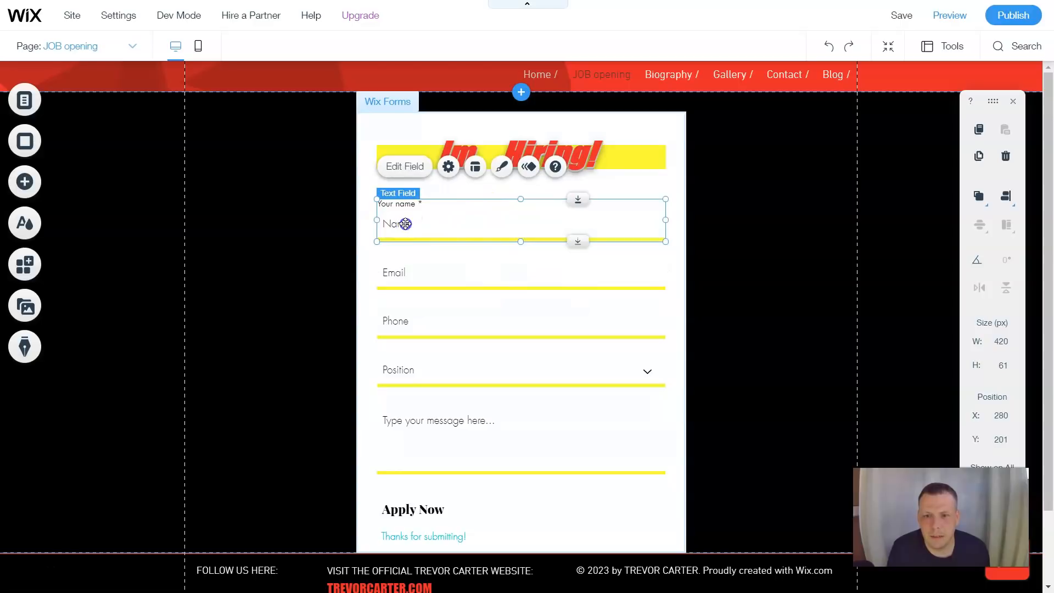
{"action": "double_click", "coordinate": [405, 224]}
{"action": "left_click", "coordinate": [409, 169]}
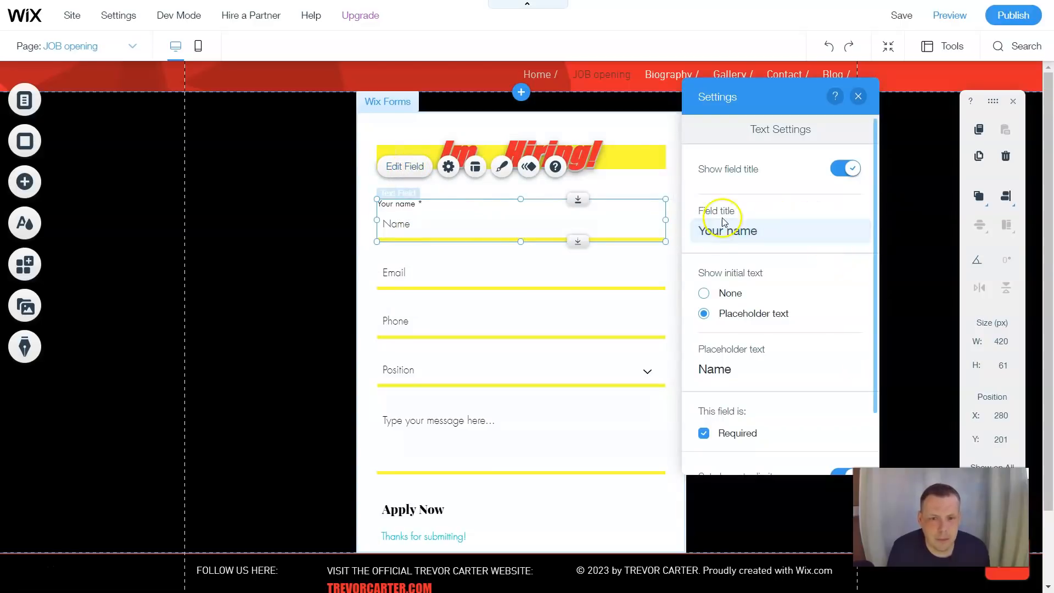
{"action": "left_click", "coordinate": [852, 170]}
{"action": "left_click", "coordinate": [432, 203]}
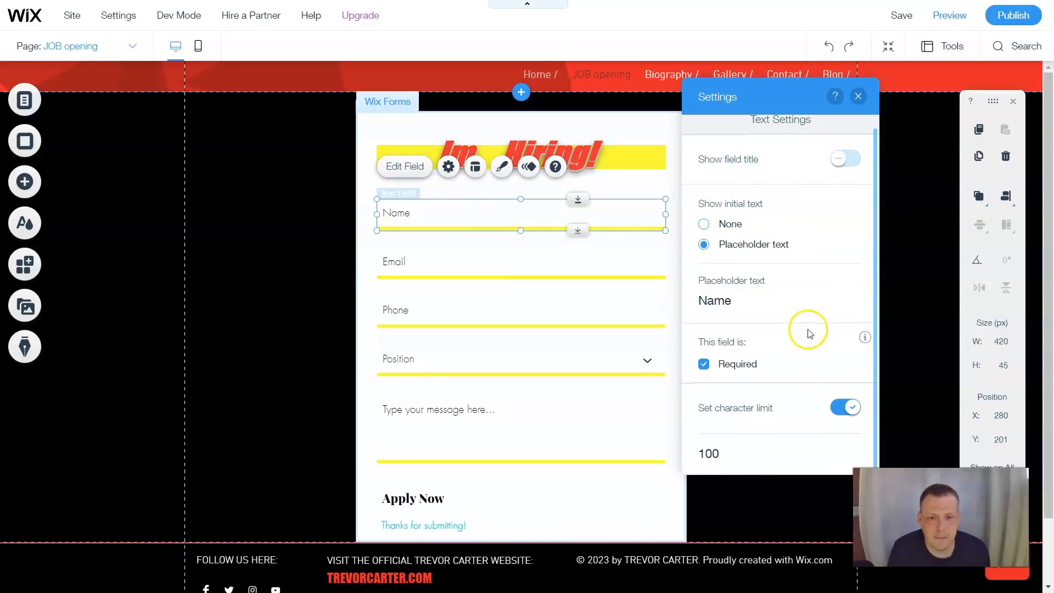
{"action": "left_click", "coordinate": [858, 96]}
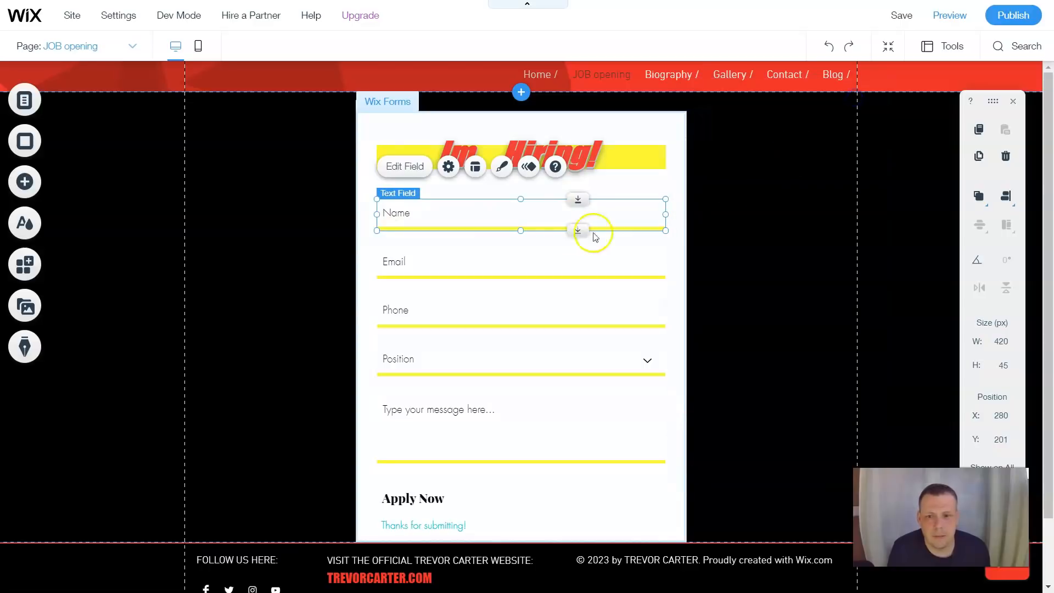
Review the Name field's advanced settings and new-rule options, plus the form's Contacts and Email Marketing settings.
{"action": "left_click", "coordinate": [448, 167]}
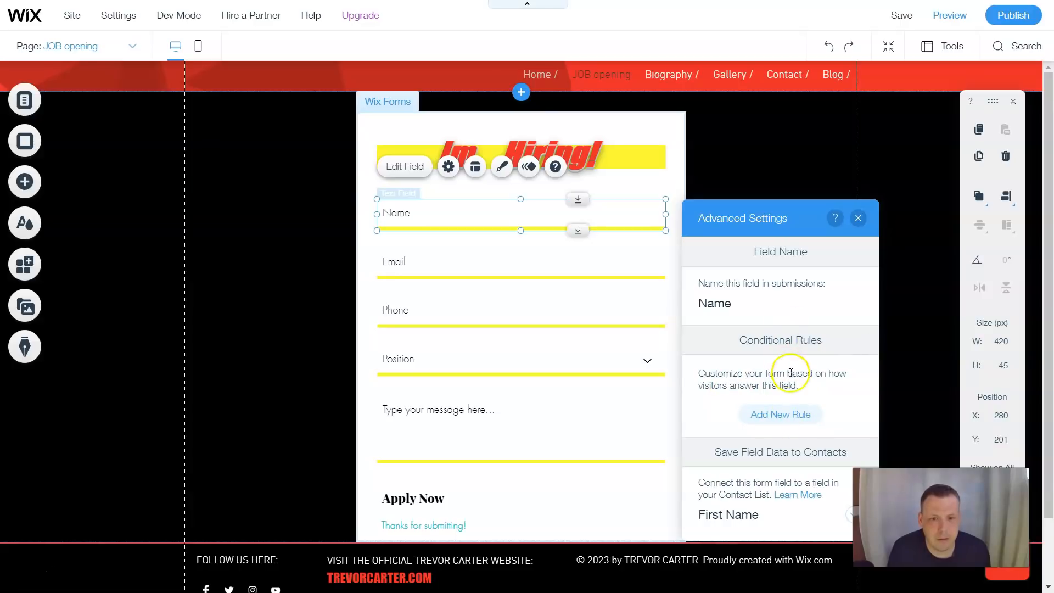
{"action": "left_click", "coordinate": [782, 418]}
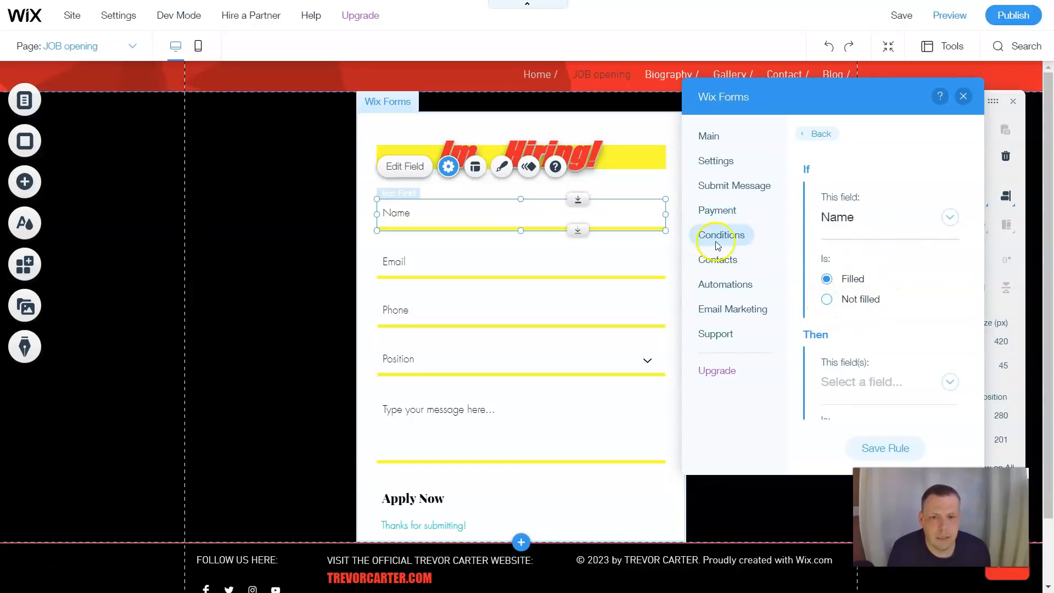
{"action": "left_click", "coordinate": [730, 268]}
{"action": "left_click", "coordinate": [726, 237]}
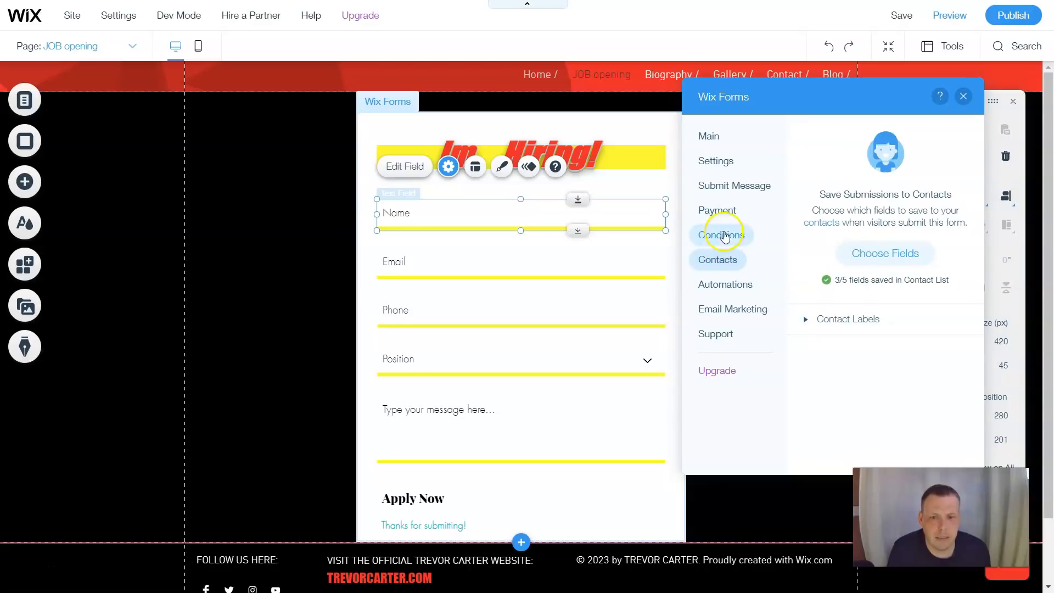
{"action": "left_click", "coordinate": [733, 310]}
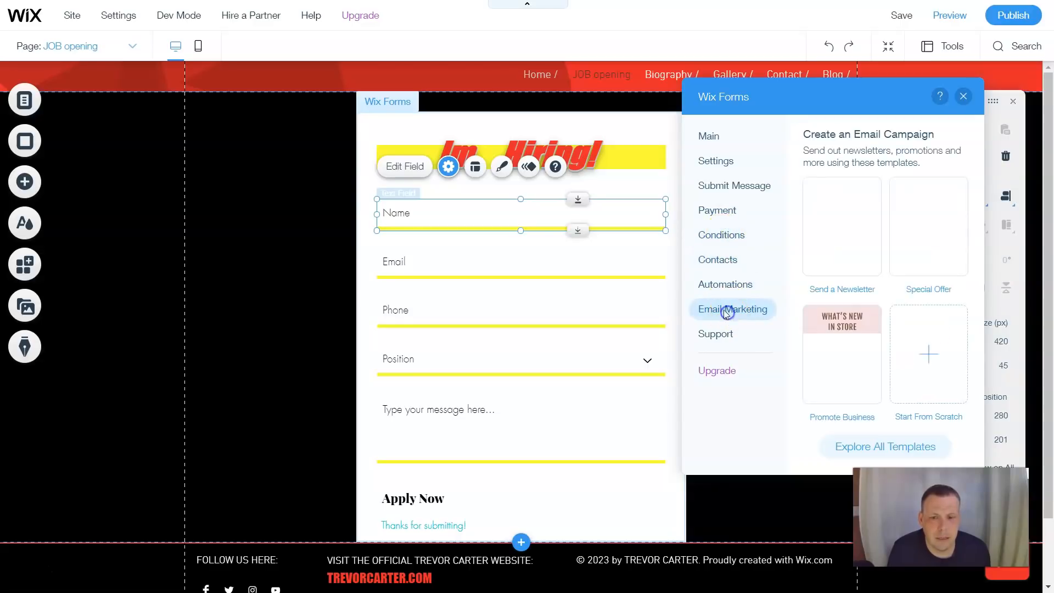
{"action": "left_click", "coordinate": [725, 263]}
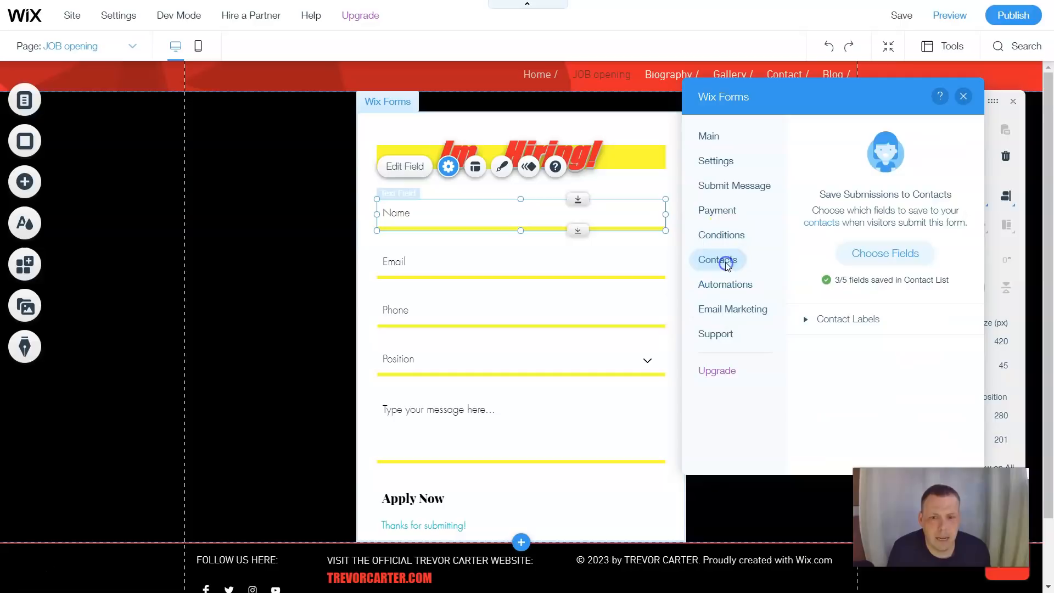
Start a new conditional rule for the form with the condition that the Name field is filled.
{"action": "left_click", "coordinate": [717, 235]}
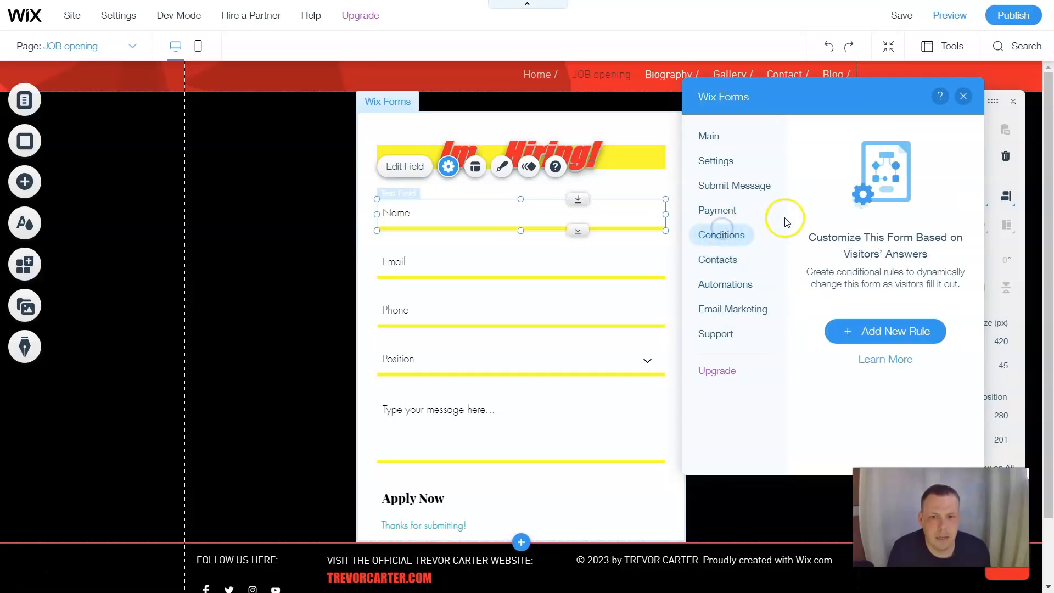
{"action": "left_click", "coordinate": [895, 330]}
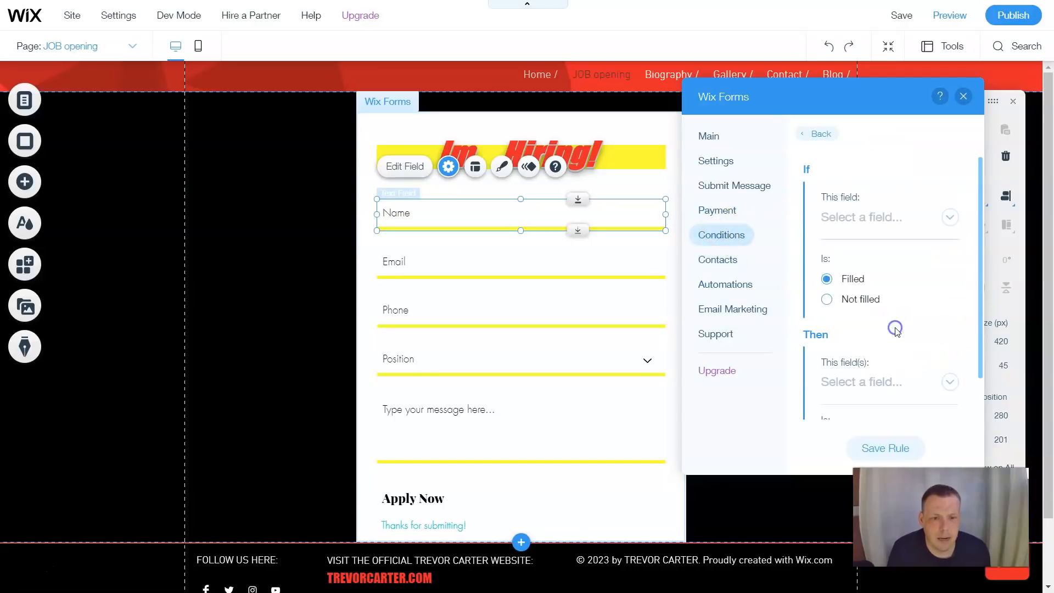
{"action": "scroll", "coordinate": [906, 286], "scroll_direction": "down", "scroll_amount": 1}
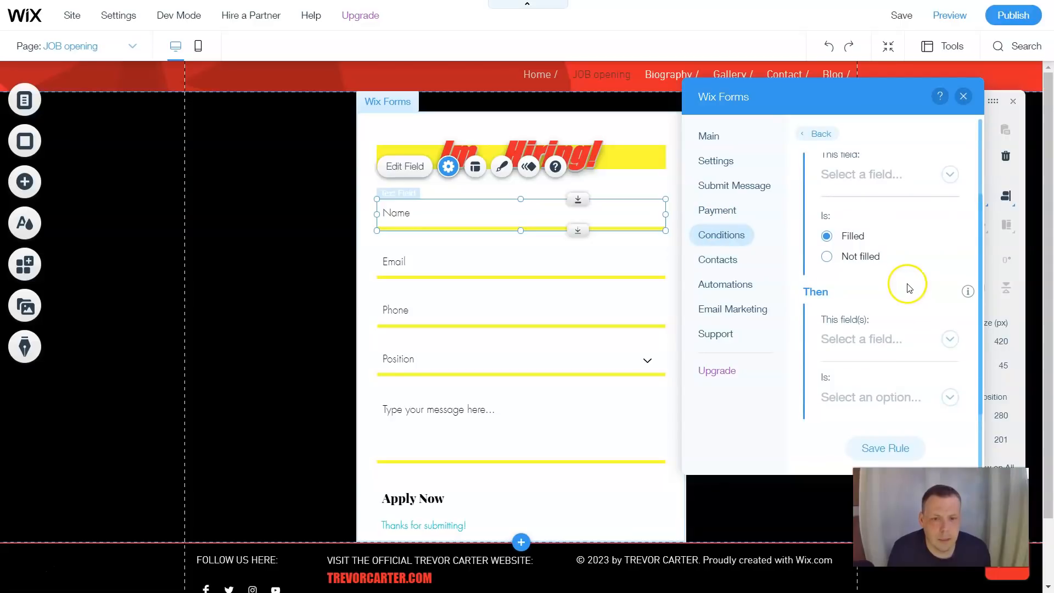
{"action": "scroll", "coordinate": [908, 287], "scroll_direction": "up", "scroll_amount": 1}
{"action": "scroll", "coordinate": [855, 288], "scroll_direction": "down", "scroll_amount": 1}
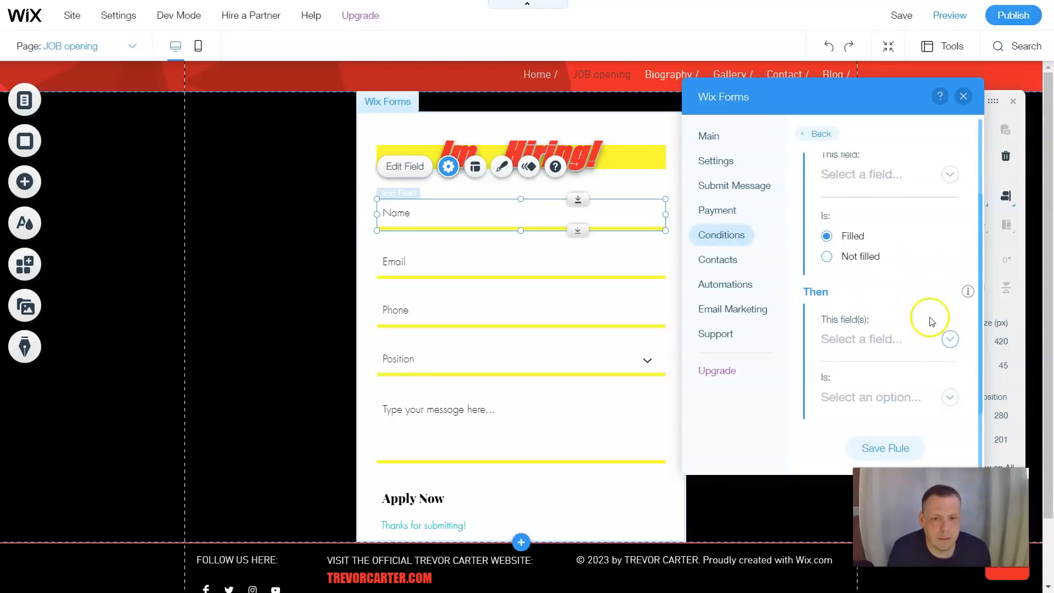
{"action": "left_click", "coordinate": [930, 339]}
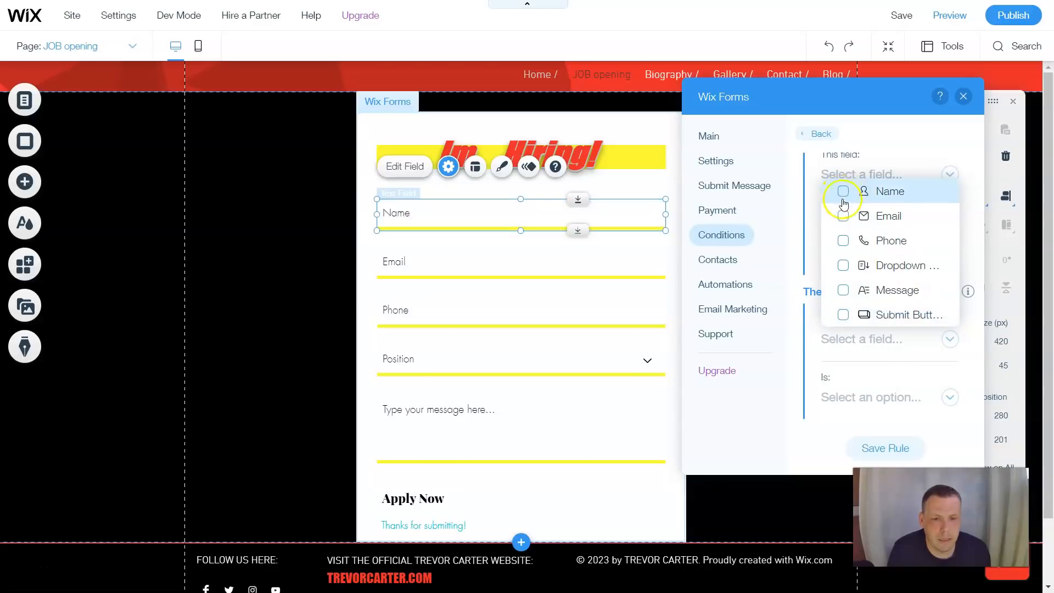
{"action": "left_click", "coordinate": [925, 373]}
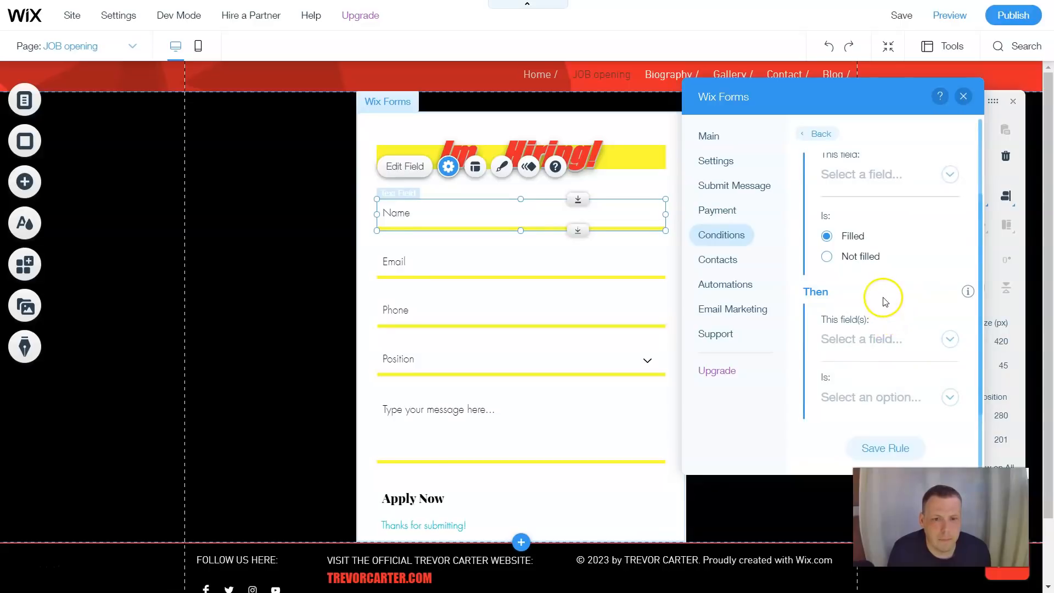
{"action": "scroll", "coordinate": [884, 301], "scroll_direction": "up", "scroll_amount": 1}
{"action": "left_click", "coordinate": [882, 217]}
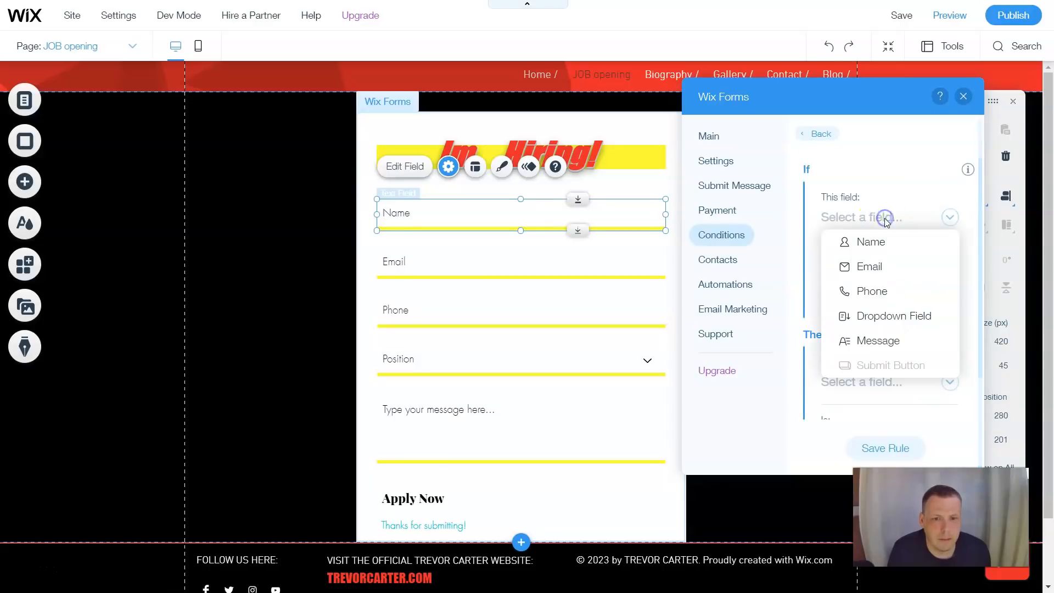
{"action": "left_click", "coordinate": [877, 245]}
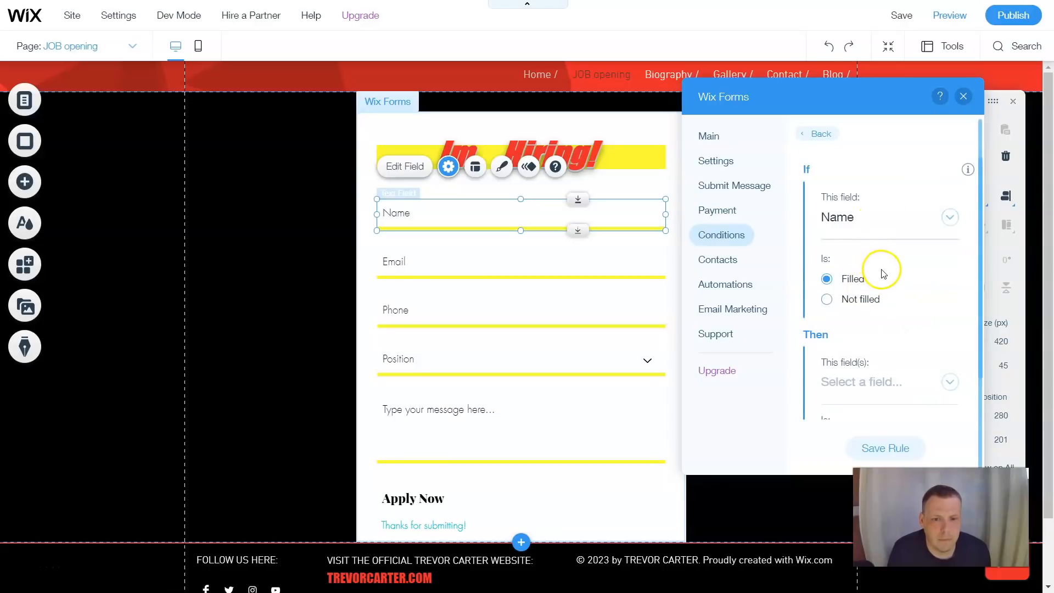
Set the rule's outcome so that the Email field is Optional.
{"action": "scroll", "coordinate": [882, 273], "scroll_direction": "down", "scroll_amount": 1}
{"action": "left_click", "coordinate": [895, 341]}
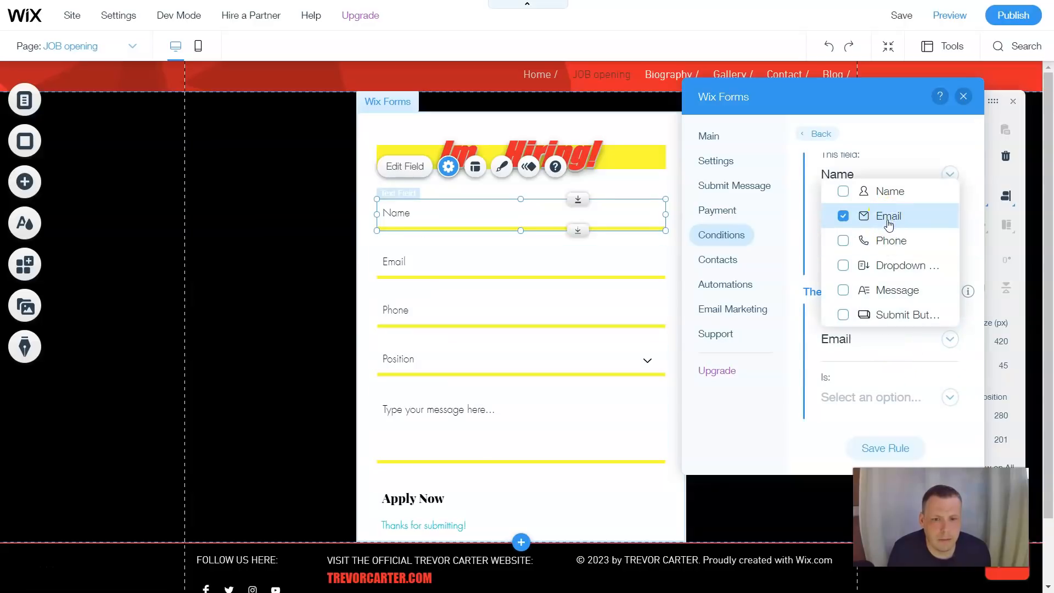
{"action": "left_click", "coordinate": [909, 372]}
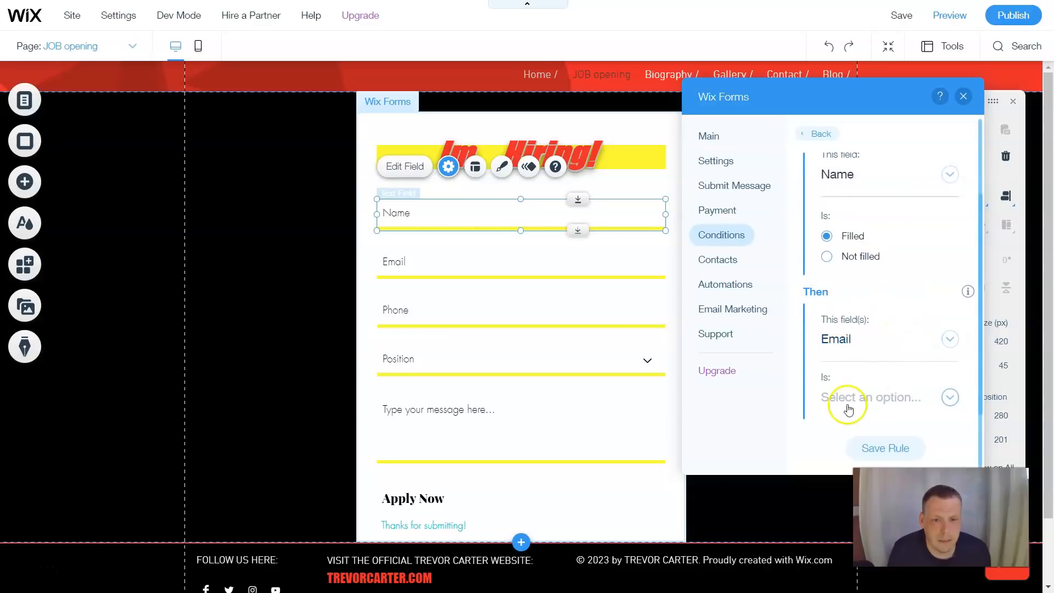
{"action": "left_click", "coordinate": [868, 397]}
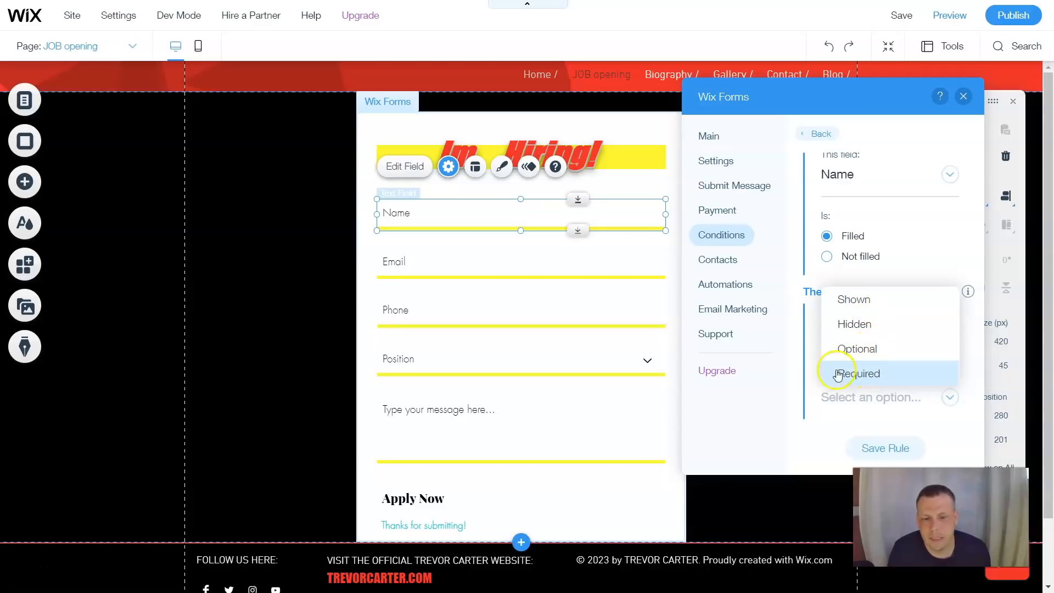
{"action": "left_click", "coordinate": [867, 352]}
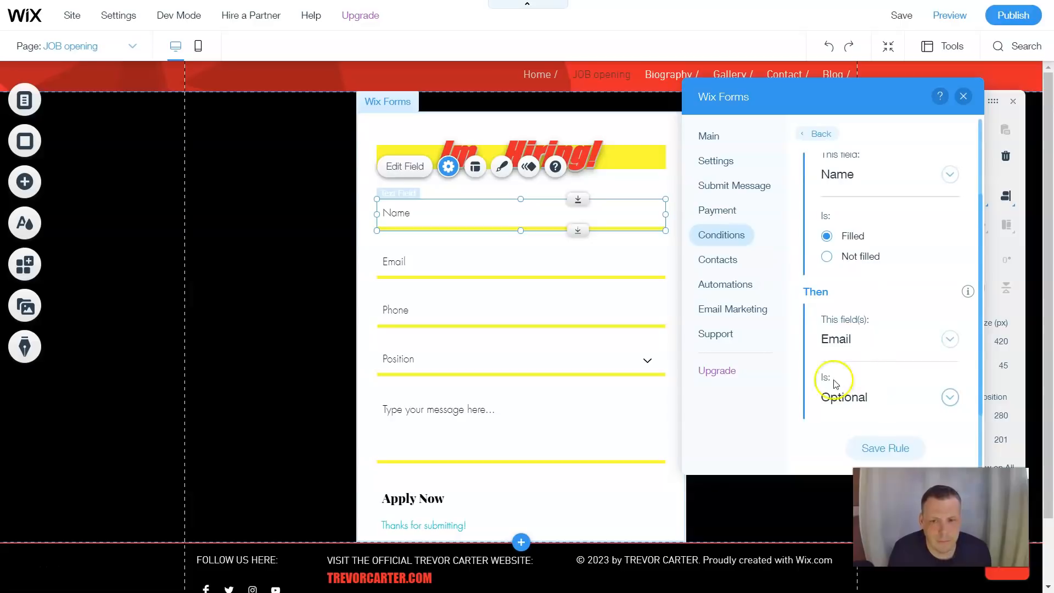
{"action": "scroll", "coordinate": [868, 281], "scroll_direction": "up", "scroll_amount": 1}
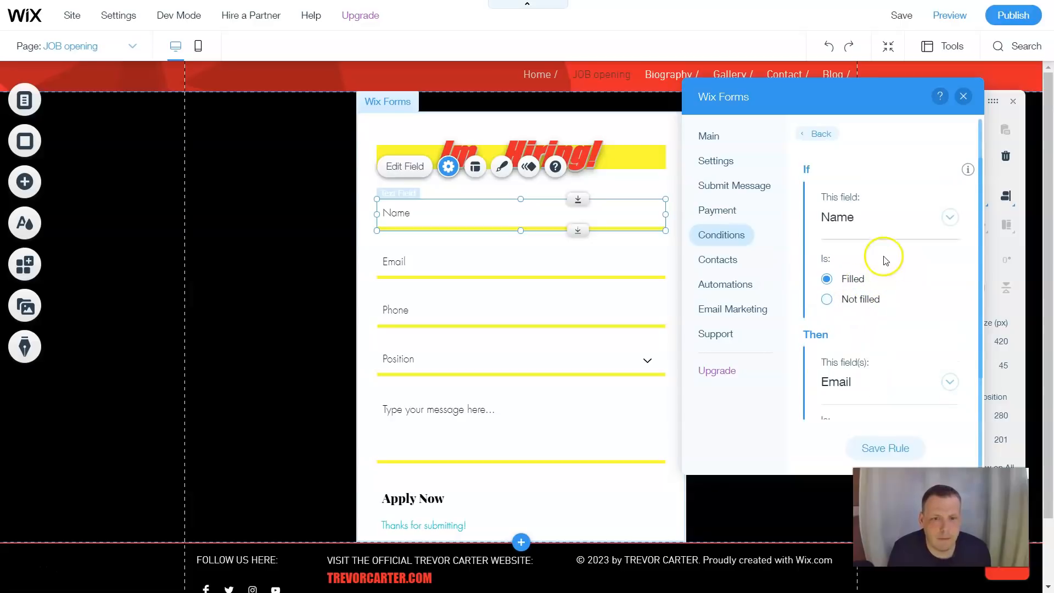
Change the rule's condition to the Name field being not filled and reselect Email as the affected field.
{"action": "left_click", "coordinate": [906, 218]}
{"action": "left_click", "coordinate": [907, 219]}
{"action": "left_click", "coordinate": [894, 380]}
{"action": "left_click", "coordinate": [849, 267]}
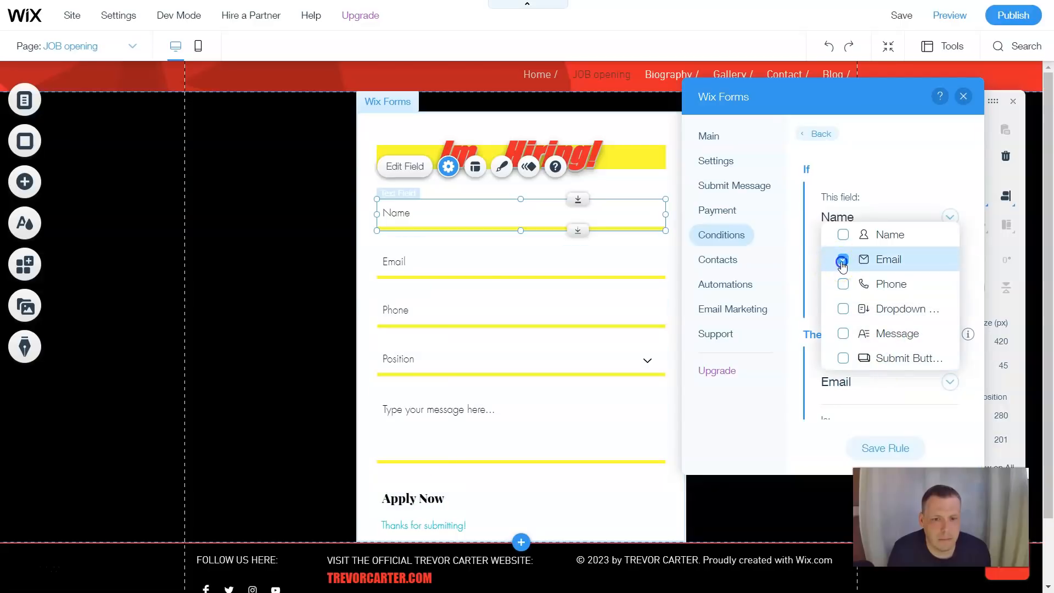
{"action": "left_click", "coordinate": [896, 183]}
{"action": "left_click", "coordinate": [829, 300]}
{"action": "left_click", "coordinate": [882, 381]}
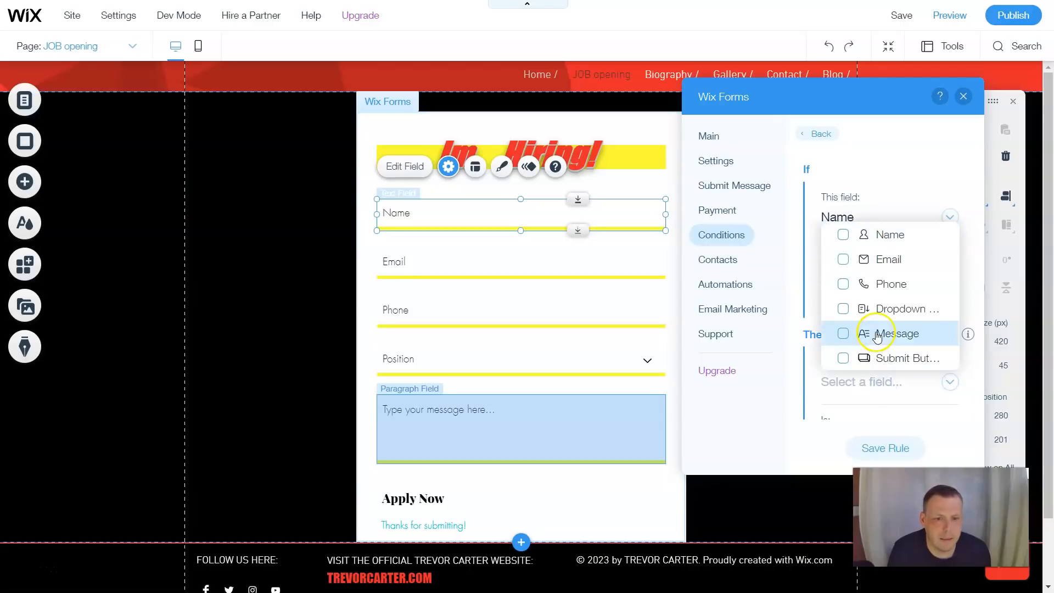
{"action": "left_click", "coordinate": [864, 259]}
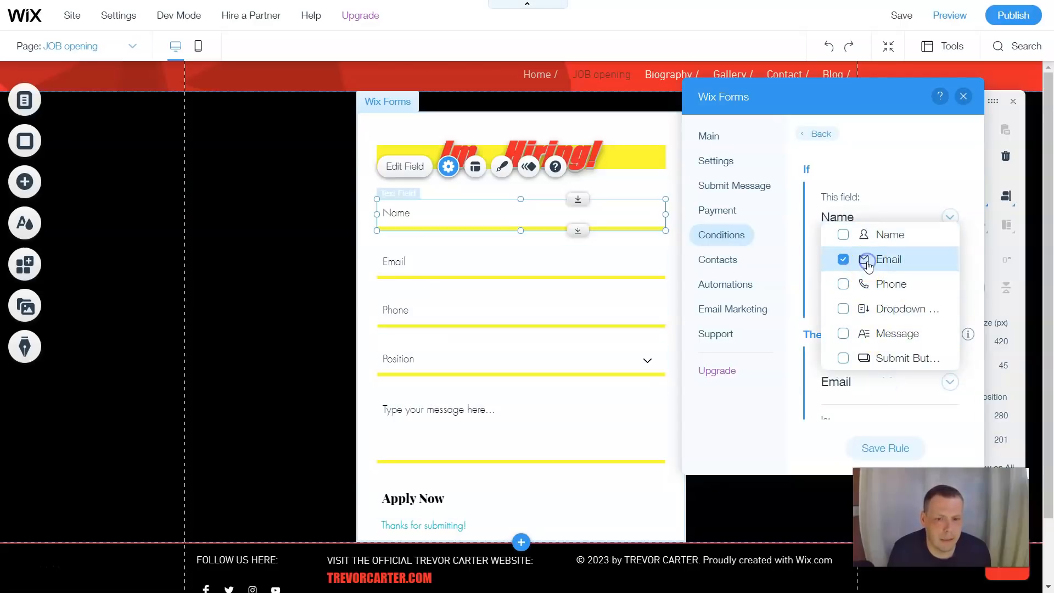
Set the rule's outcome for the Email field to Required and close the form settings without saving the rule.
{"action": "left_click", "coordinate": [884, 395]}
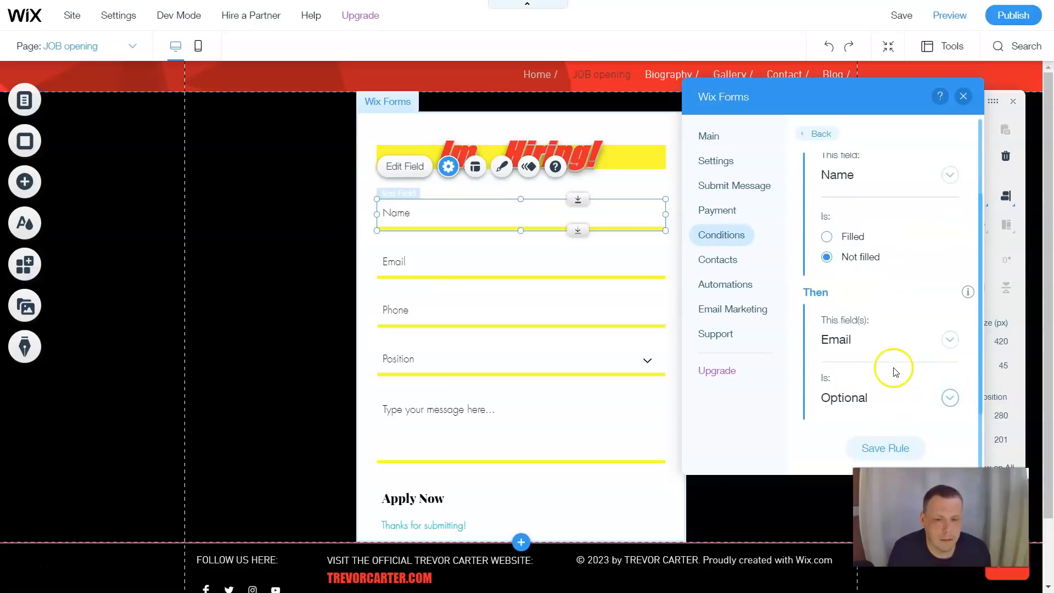
{"action": "left_click", "coordinate": [923, 405]}
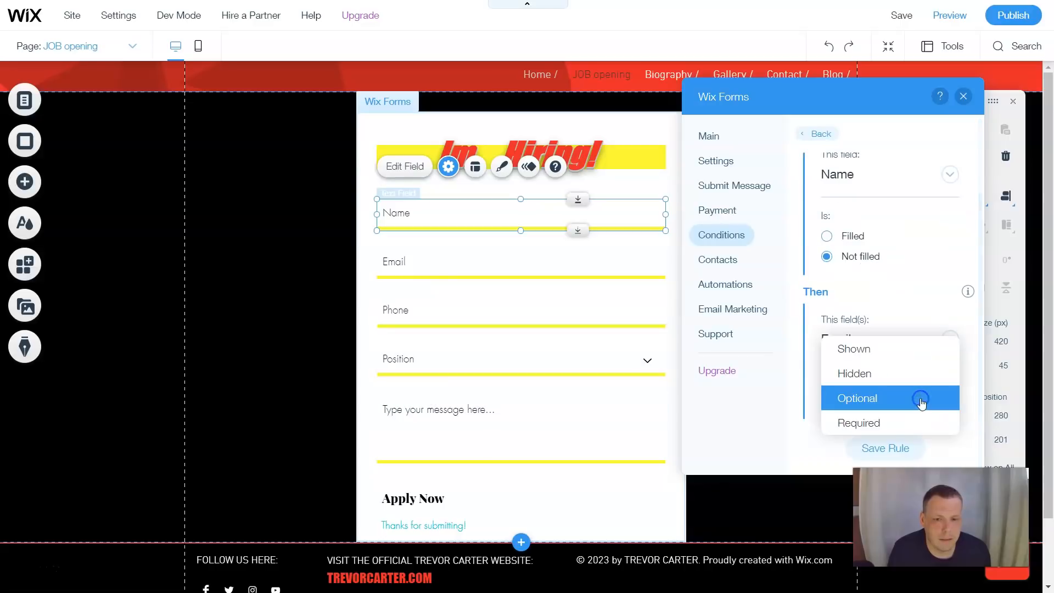
{"action": "left_click", "coordinate": [865, 422]}
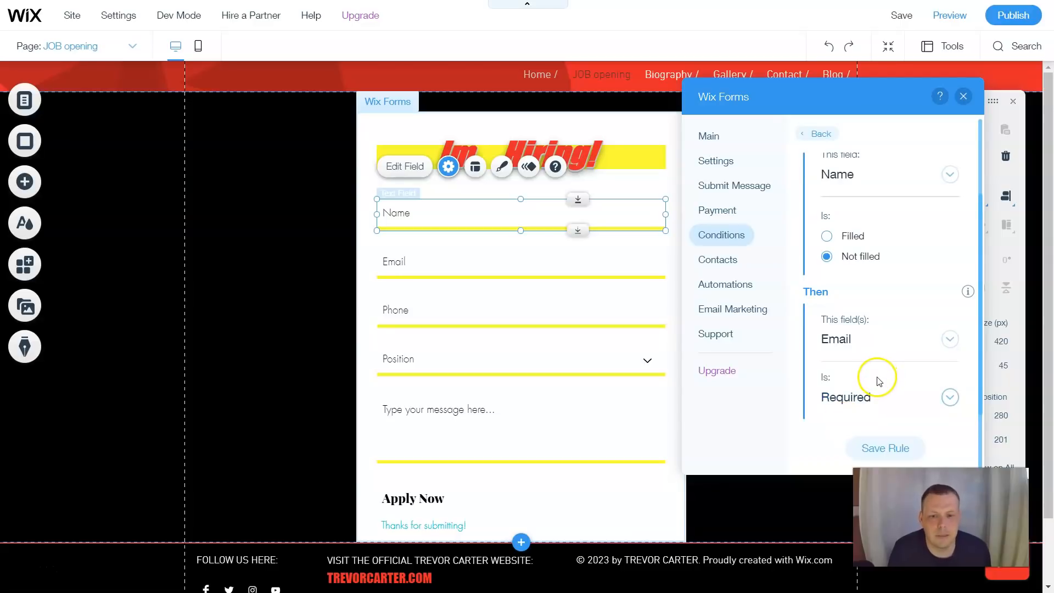
{"action": "left_click", "coordinate": [964, 96]}
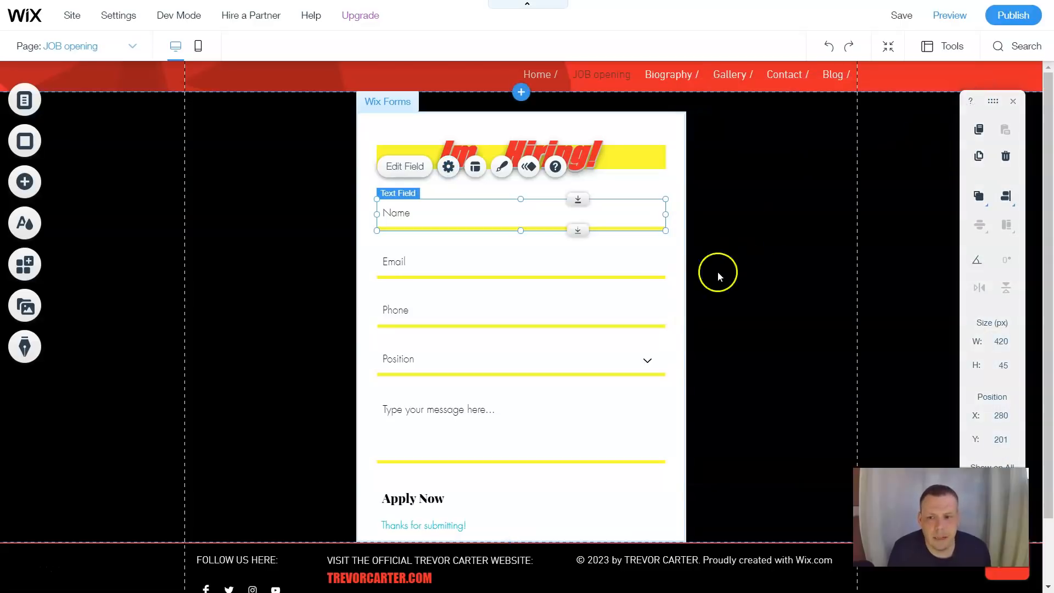
Try centre and right text alignment on the Name field and return it to left alignment.
{"action": "left_click", "coordinate": [475, 171]}
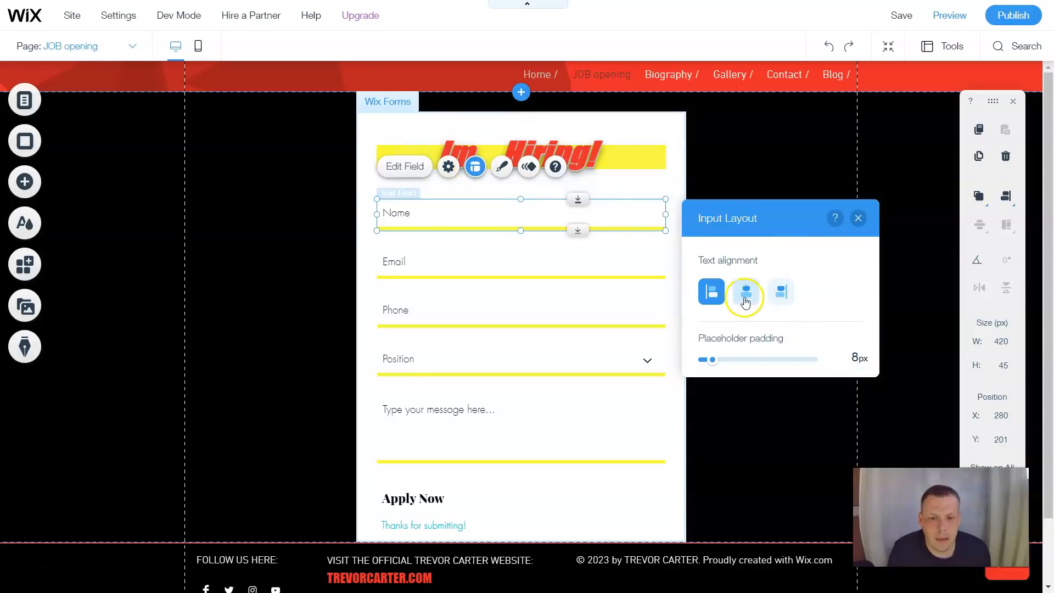
{"action": "left_click", "coordinate": [744, 298]}
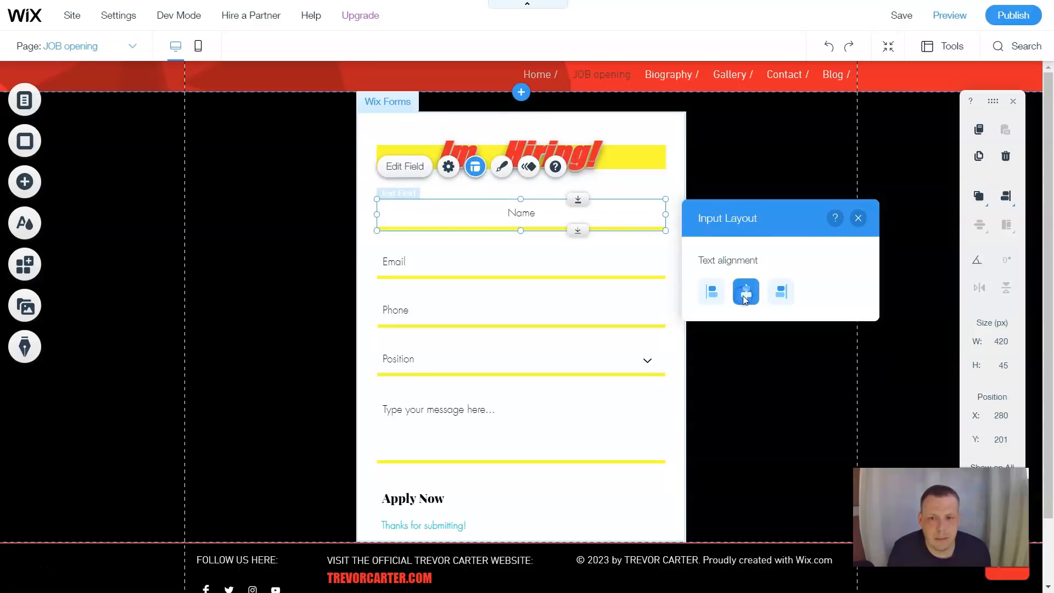
{"action": "left_click", "coordinate": [782, 294]}
{"action": "left_click", "coordinate": [756, 303]}
{"action": "left_click", "coordinate": [715, 292]}
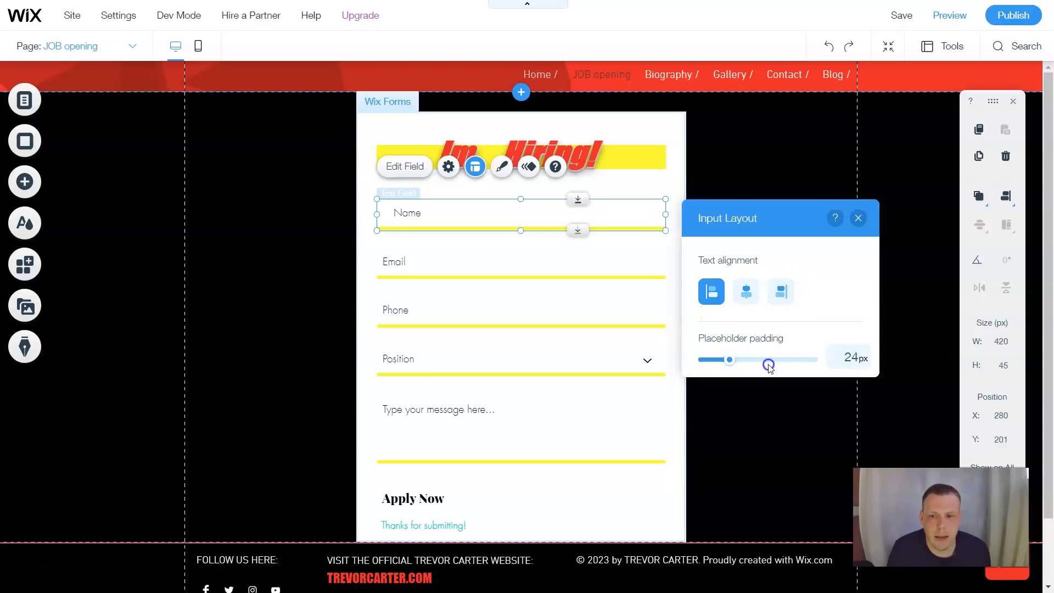
Try larger placeholder paddings on the Name field, settle on 0 px and close its layout settings.
{"action": "left_click_drag", "start_coordinate": [773, 361], "coordinate": [796, 361]}
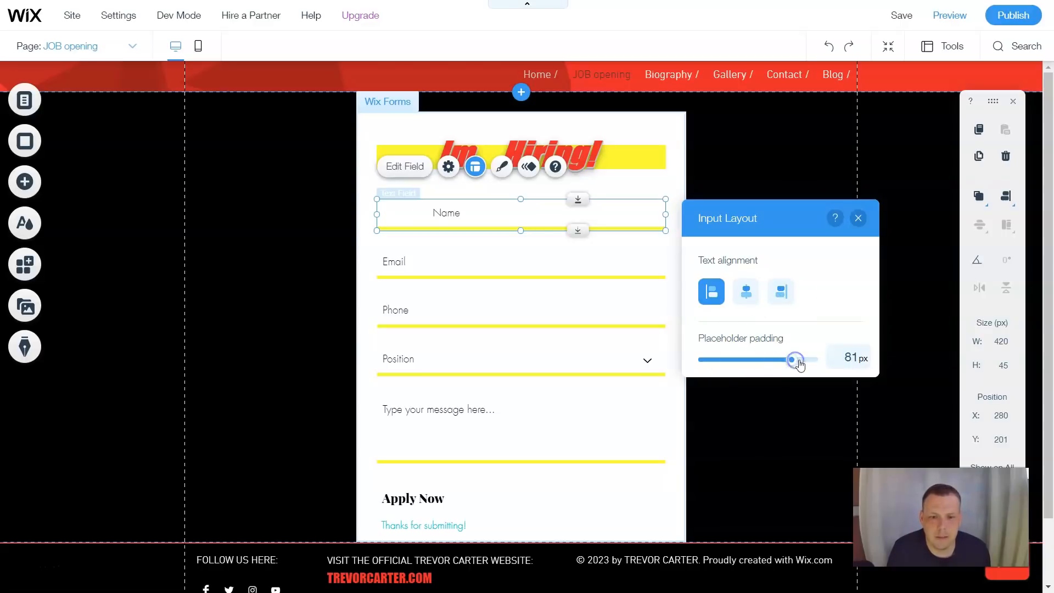
{"action": "left_click_drag", "start_coordinate": [726, 361], "coordinate": [677, 362]}
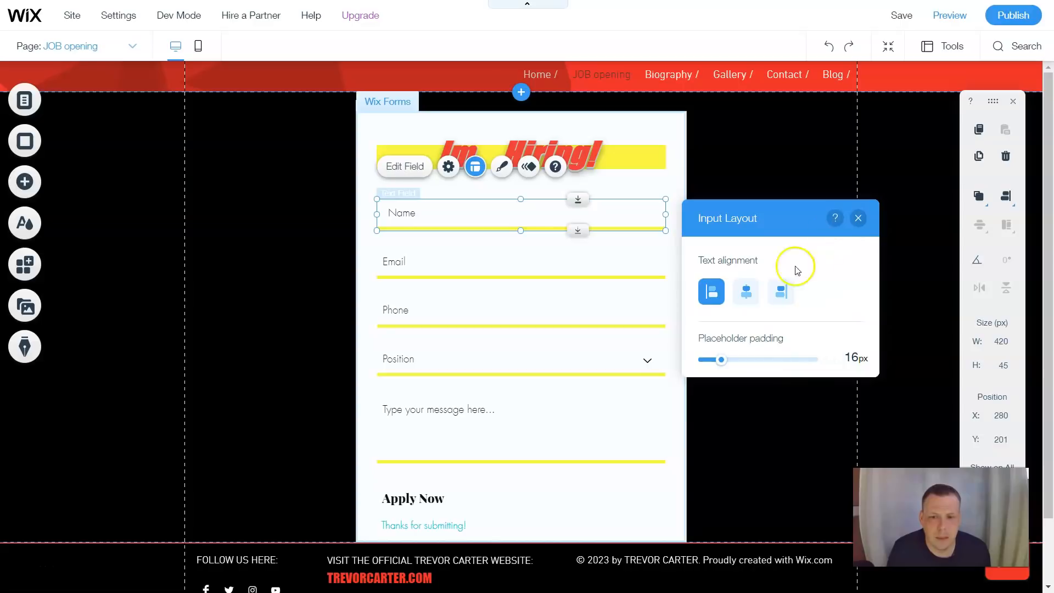
{"action": "left_click", "coordinate": [698, 362]}
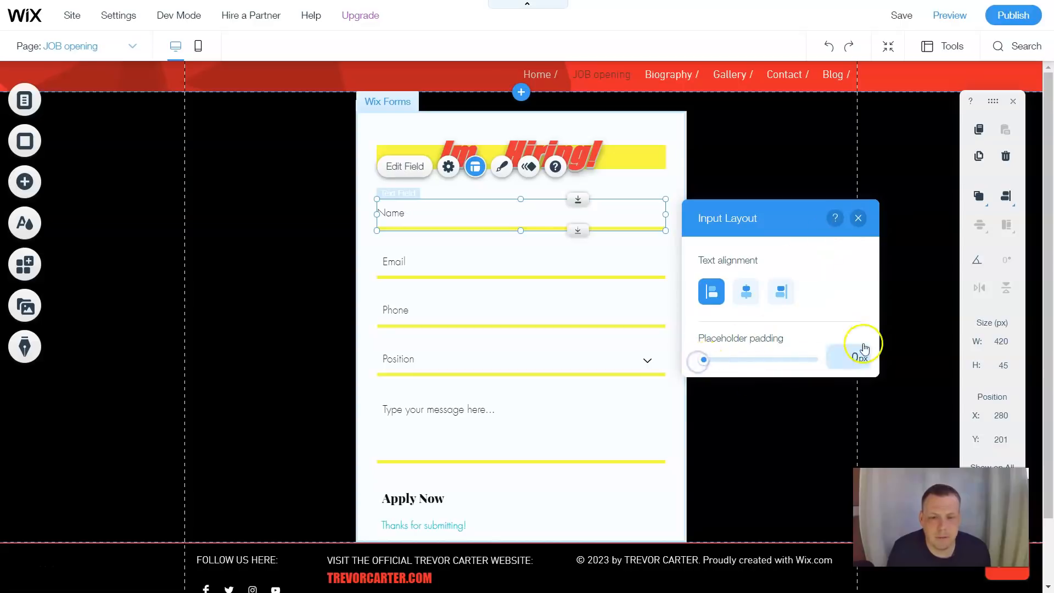
{"action": "left_click", "coordinate": [859, 219]}
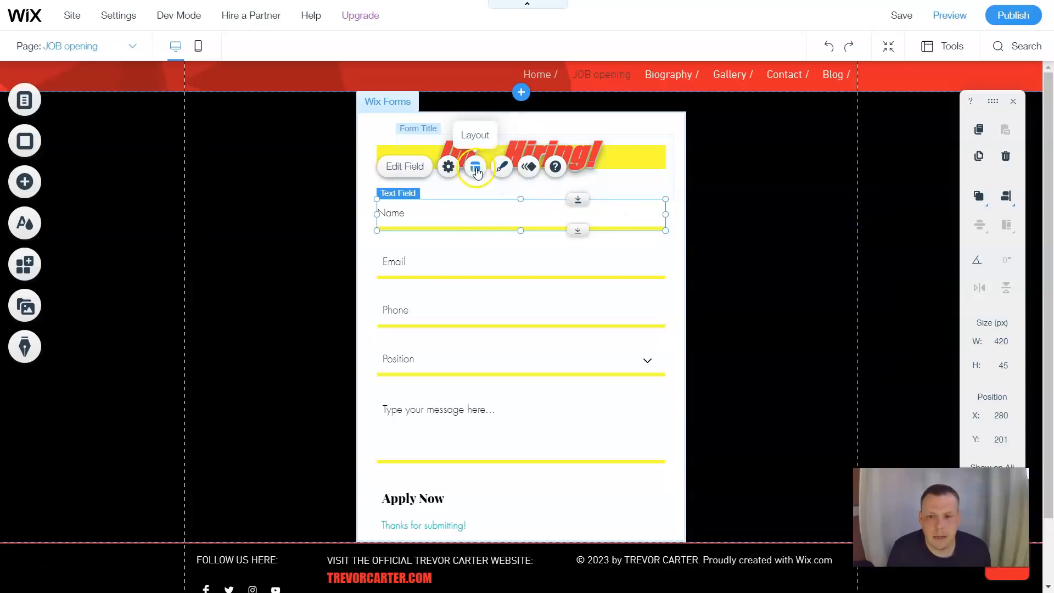
Try several preset designs from Discover More Designs on the Name field, including the green-filled and website-address styles.
{"action": "left_click", "coordinate": [506, 169]}
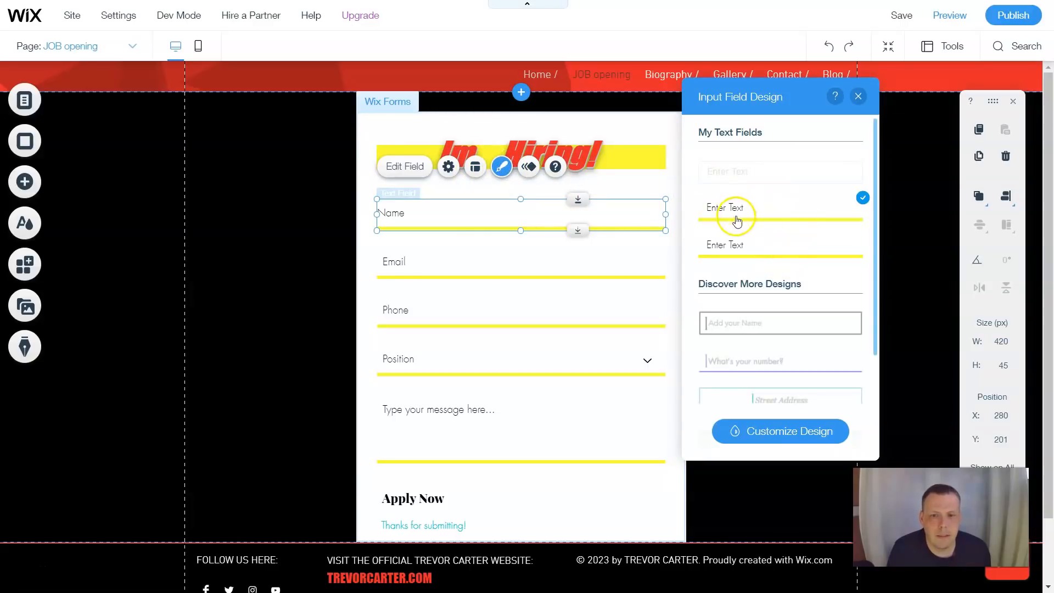
{"action": "scroll", "coordinate": [776, 228], "scroll_direction": "down", "scroll_amount": 2}
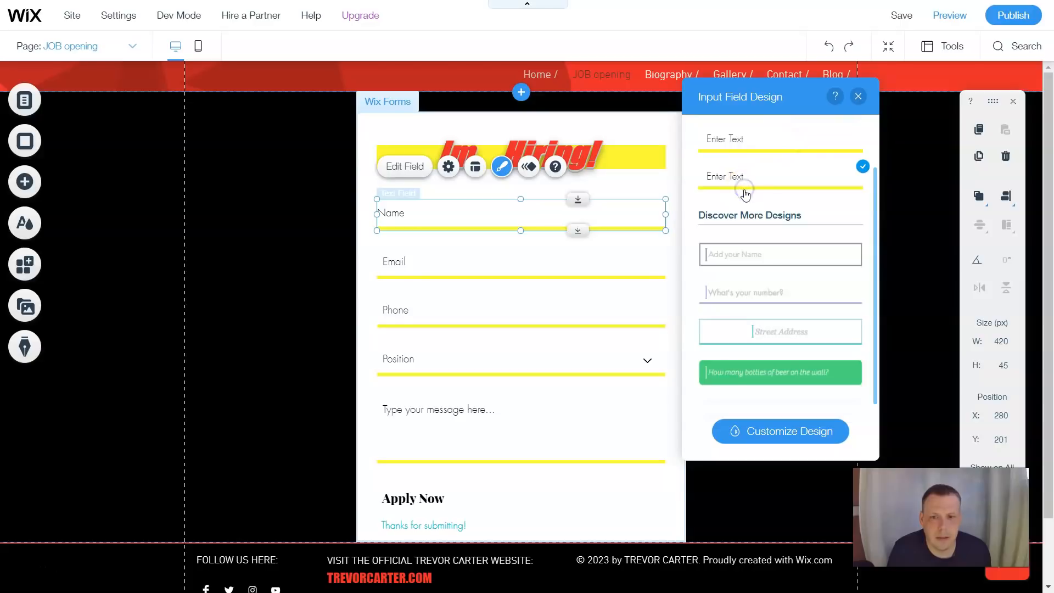
{"action": "left_click", "coordinate": [774, 257]}
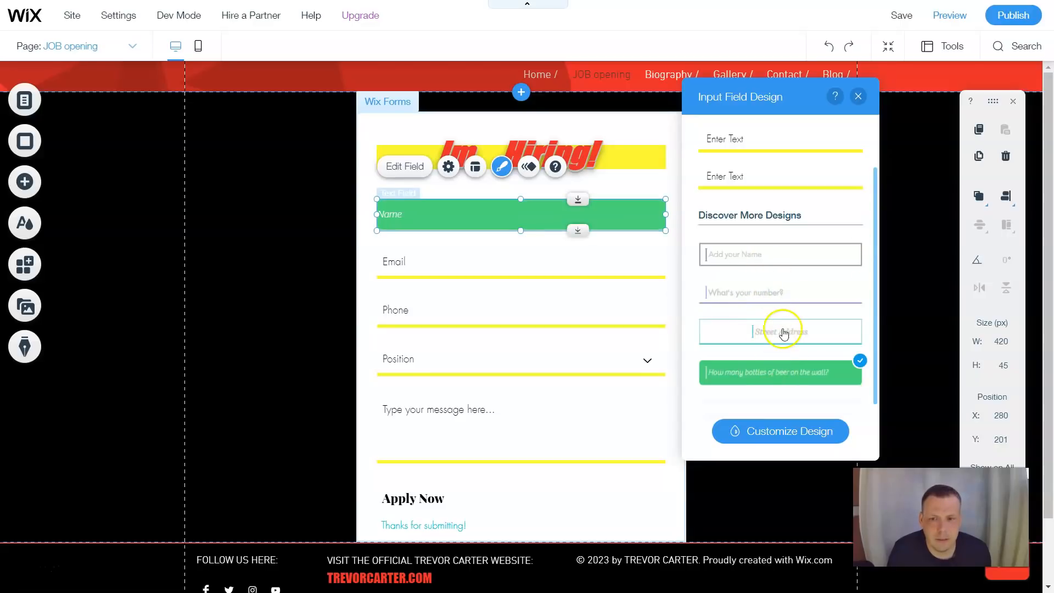
{"action": "scroll", "coordinate": [783, 332], "scroll_direction": "down", "scroll_amount": 1}
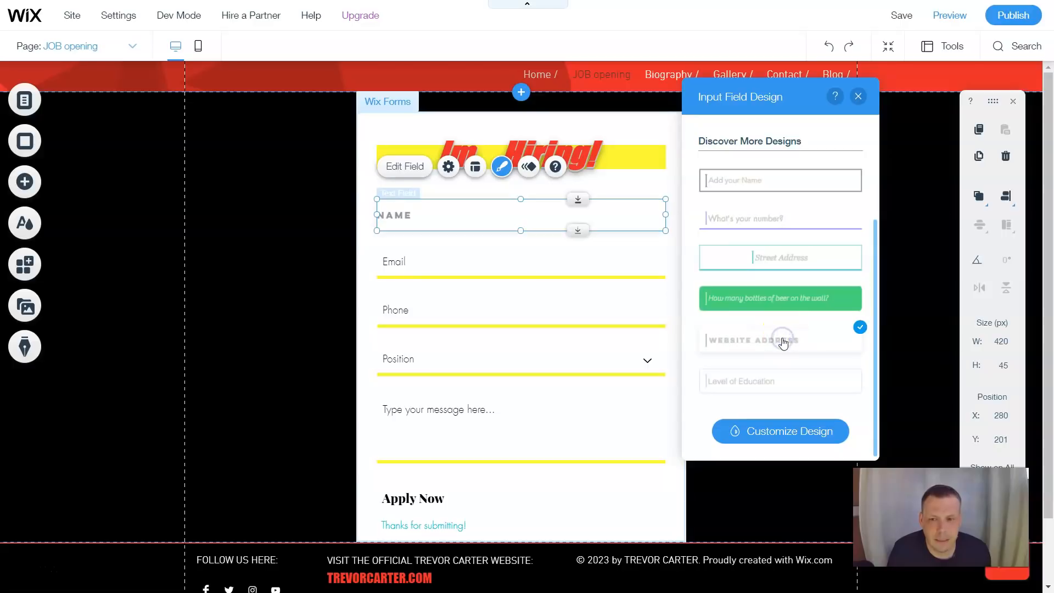
{"action": "scroll", "coordinate": [765, 291], "scroll_direction": "up", "scroll_amount": 2}
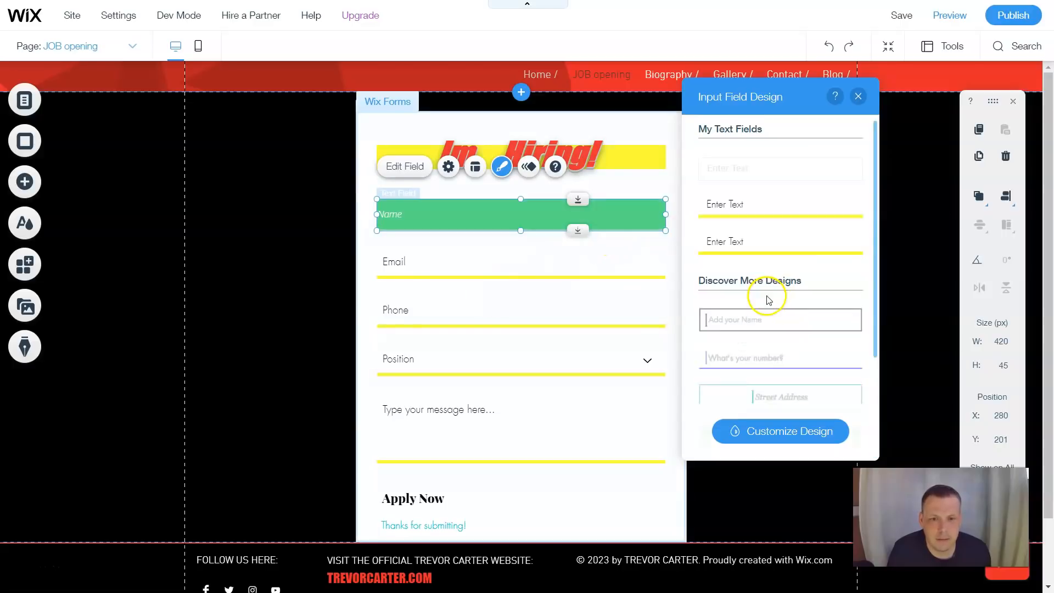
Apply the first preset under My Text Fields to the Name field and open its design customization.
{"action": "left_click", "coordinate": [731, 172]}
{"action": "left_click", "coordinate": [746, 200]}
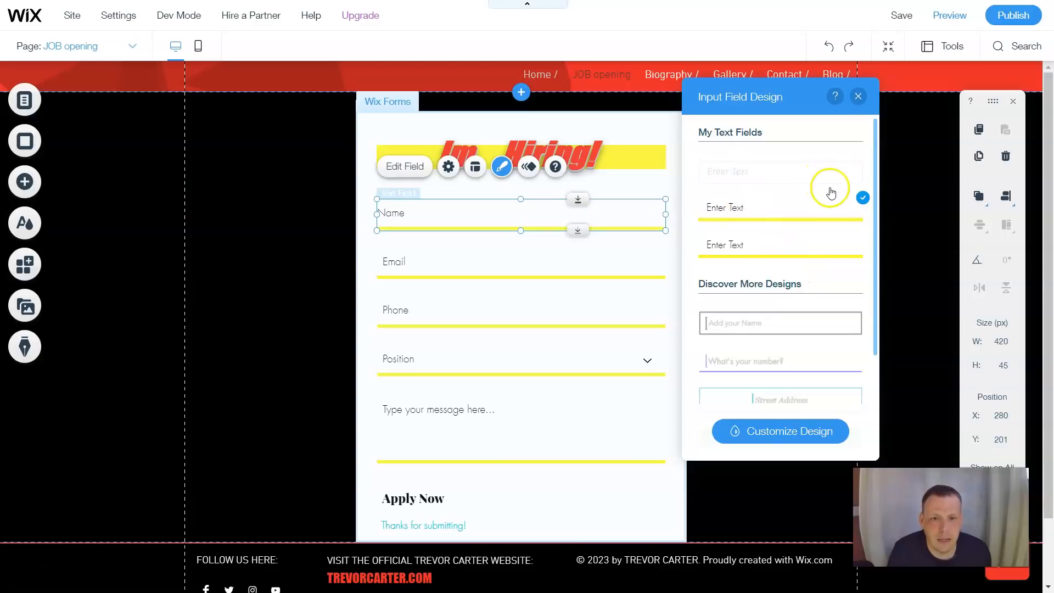
{"action": "left_click", "coordinate": [742, 174]}
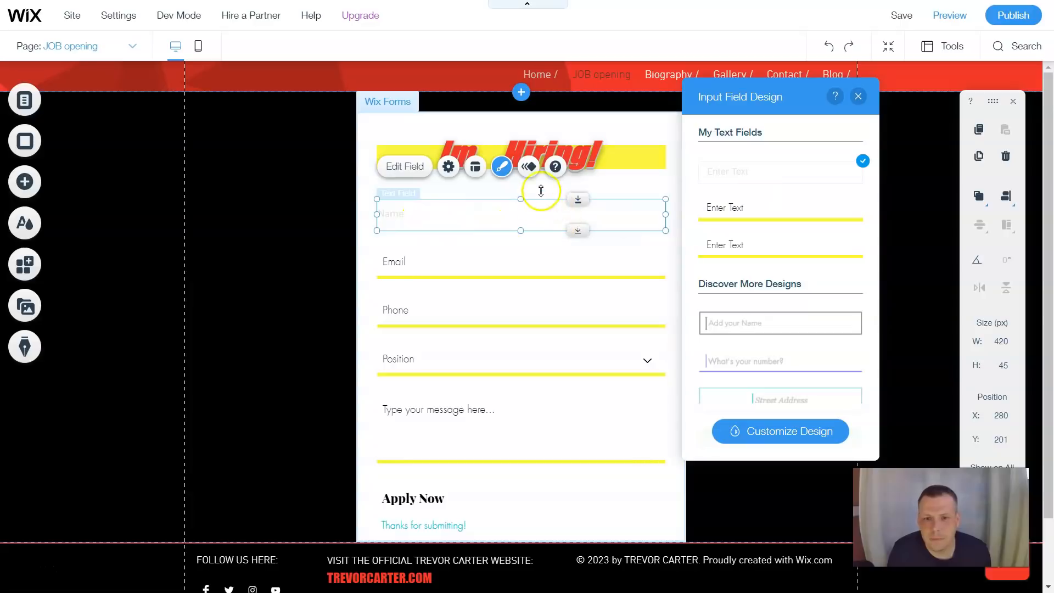
{"action": "left_click", "coordinate": [776, 444]}
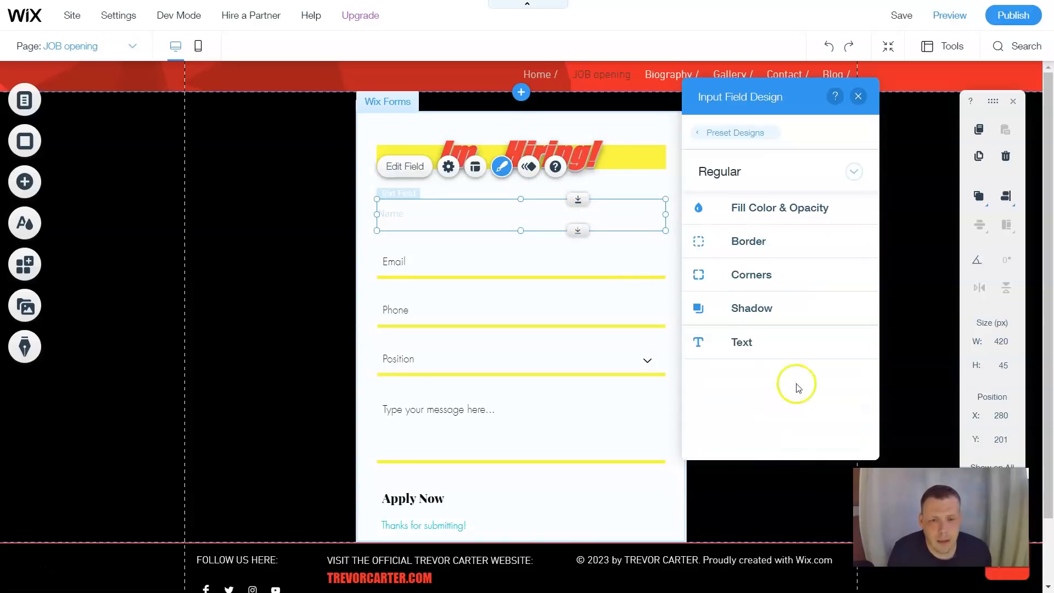
Open the "Im Hiring!" form title's text settings, review the font, effects and spacing options, and close them.
{"action": "left_click", "coordinate": [623, 165]}
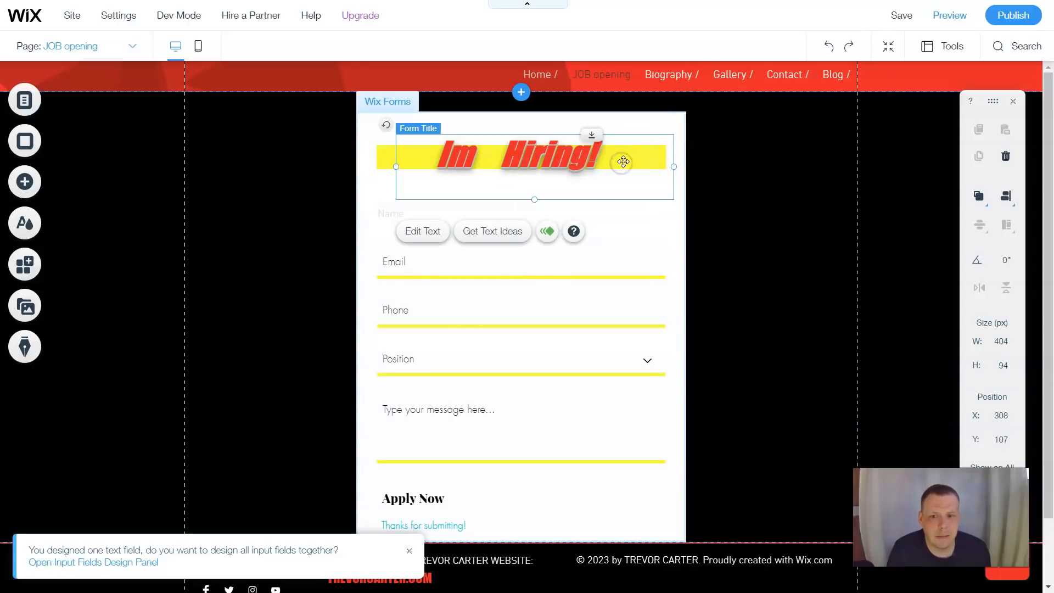
{"action": "left_click", "coordinate": [434, 237]}
{"action": "left_click", "coordinate": [634, 162]}
{"action": "left_click", "coordinate": [634, 162]}
{"action": "left_click", "coordinate": [640, 234]}
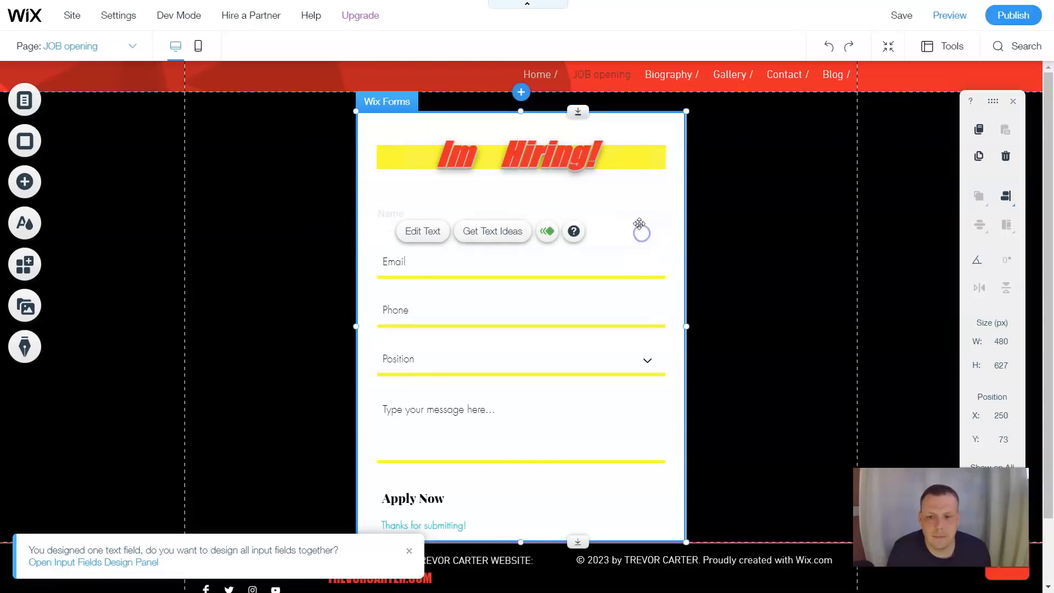
{"action": "left_click", "coordinate": [642, 168]}
{"action": "left_click", "coordinate": [642, 168]}
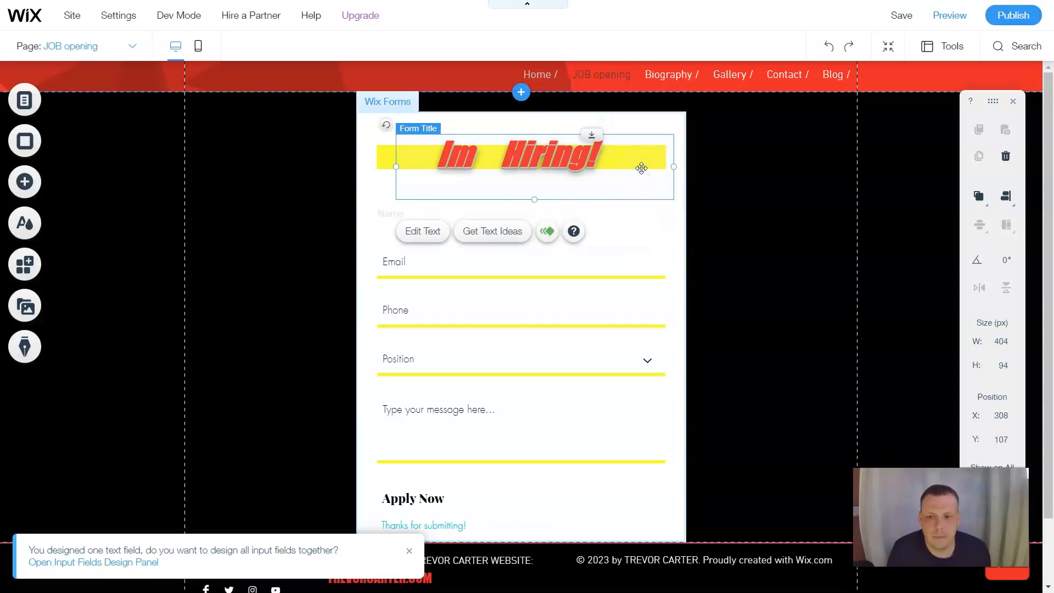
{"action": "left_click", "coordinate": [428, 233]}
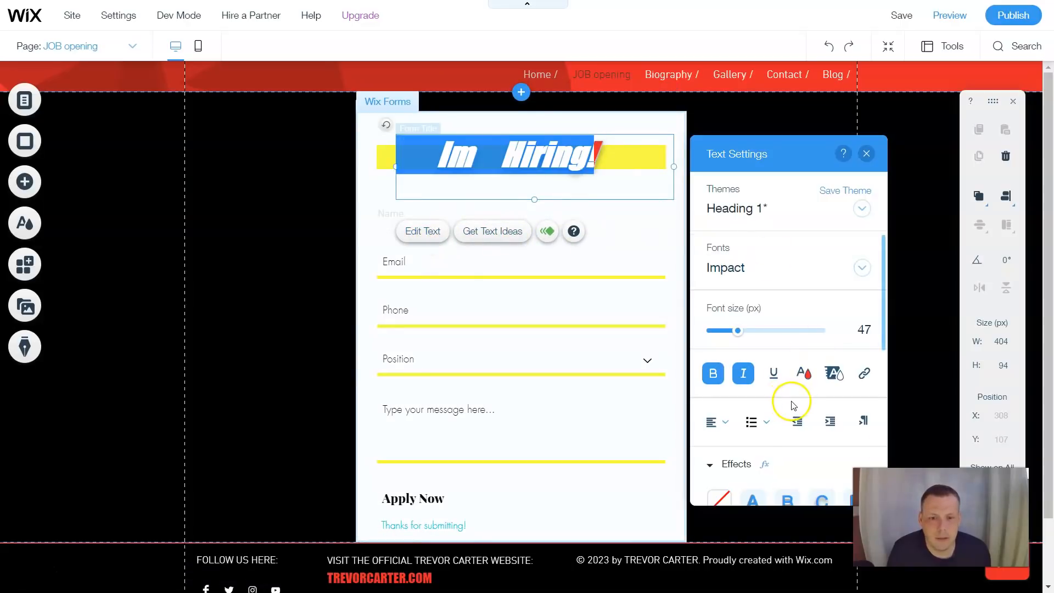
{"action": "scroll", "coordinate": [791, 405], "scroll_direction": "down", "scroll_amount": 5}
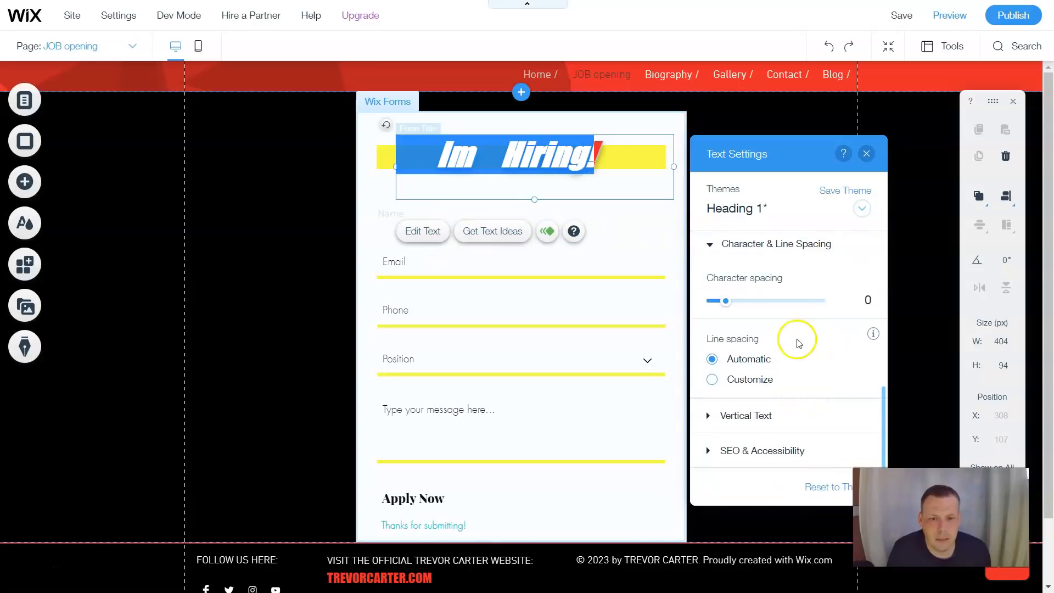
{"action": "scroll", "coordinate": [796, 329], "scroll_direction": "up", "scroll_amount": 1}
{"action": "left_click", "coordinate": [868, 155]}
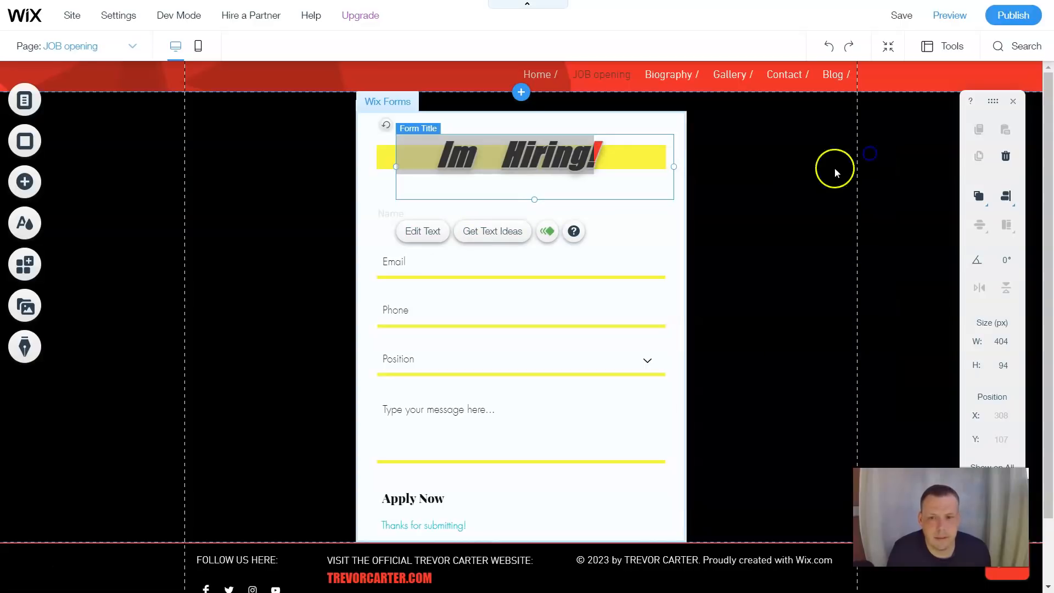
{"action": "left_click", "coordinate": [656, 223]}
{"action": "left_click", "coordinate": [652, 159]}
{"action": "left_click_drag", "start_coordinate": [661, 166], "coordinate": [674, 166]}
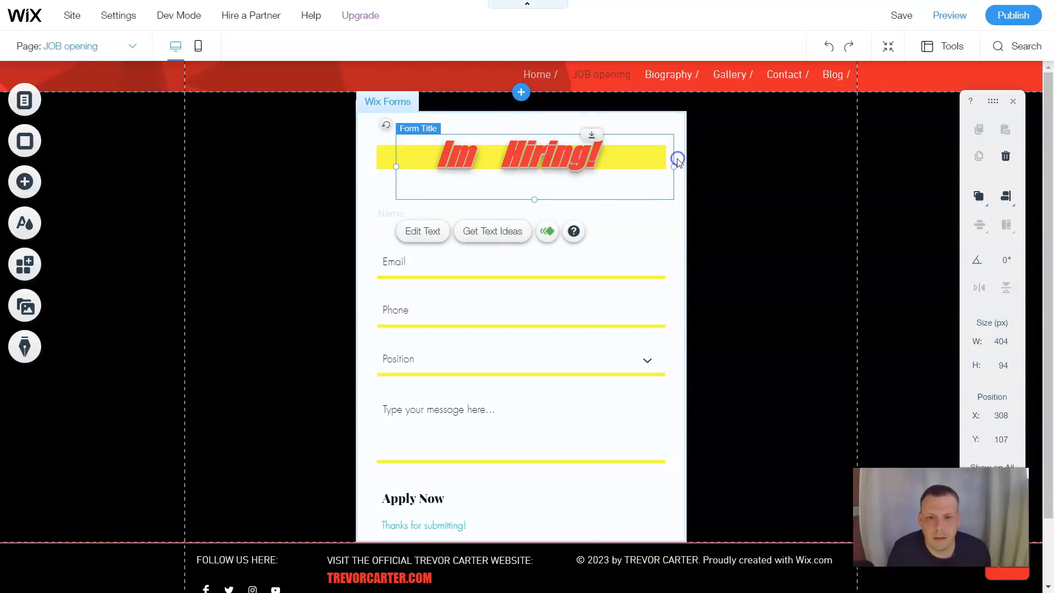
{"action": "left_click", "coordinate": [678, 159]}
Customize the Email field's design by changing its bottom border to the medium grey theme colour.
{"action": "left_click", "coordinate": [517, 275]}
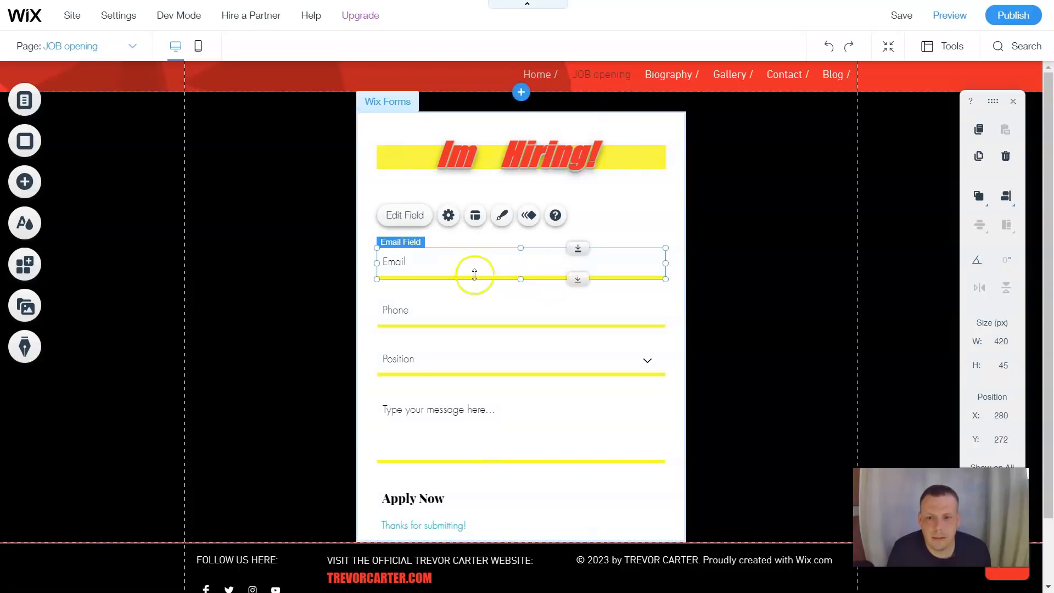
{"action": "left_click", "coordinate": [502, 220]}
{"action": "left_click", "coordinate": [789, 430]}
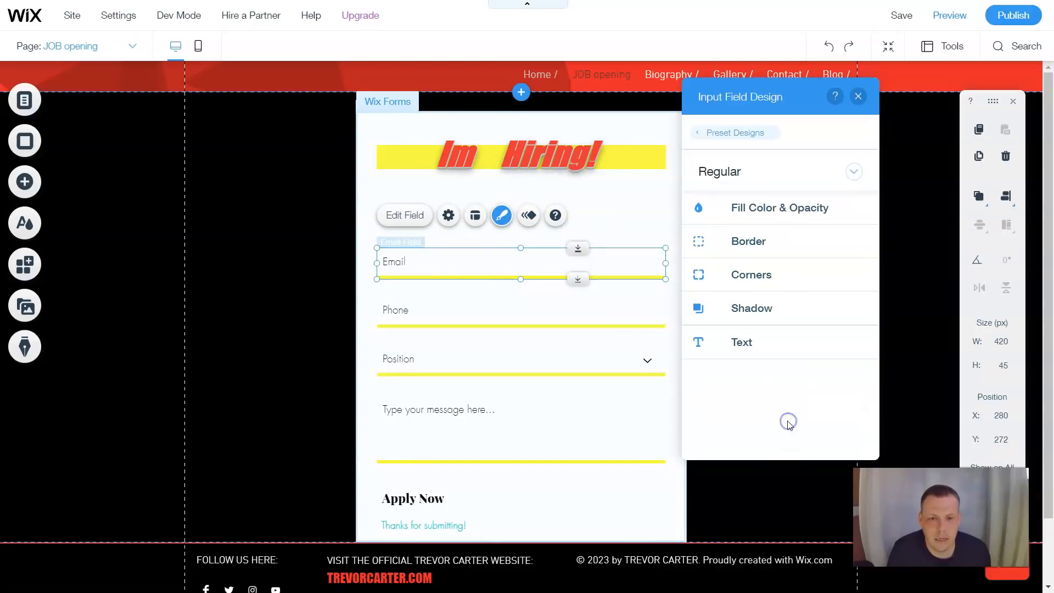
{"action": "left_click", "coordinate": [770, 211]}
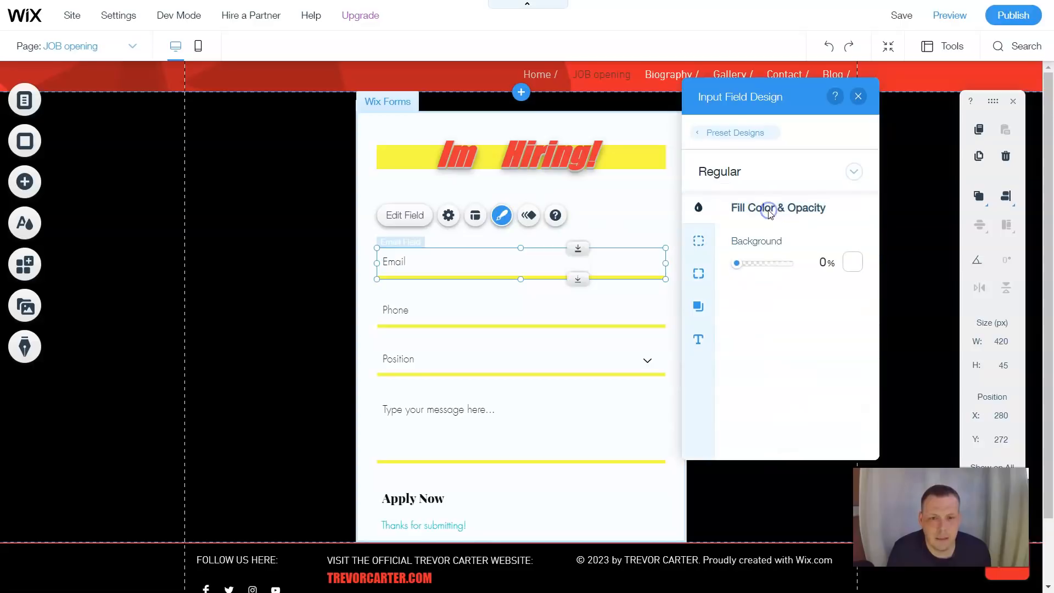
{"action": "left_click", "coordinate": [706, 249]}
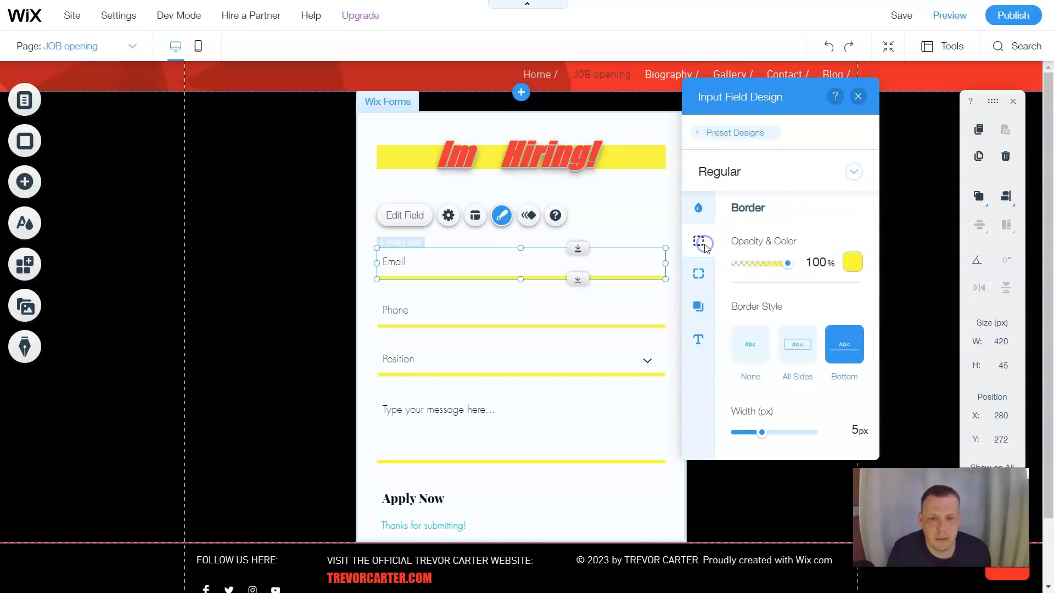
{"action": "left_click", "coordinate": [850, 265]}
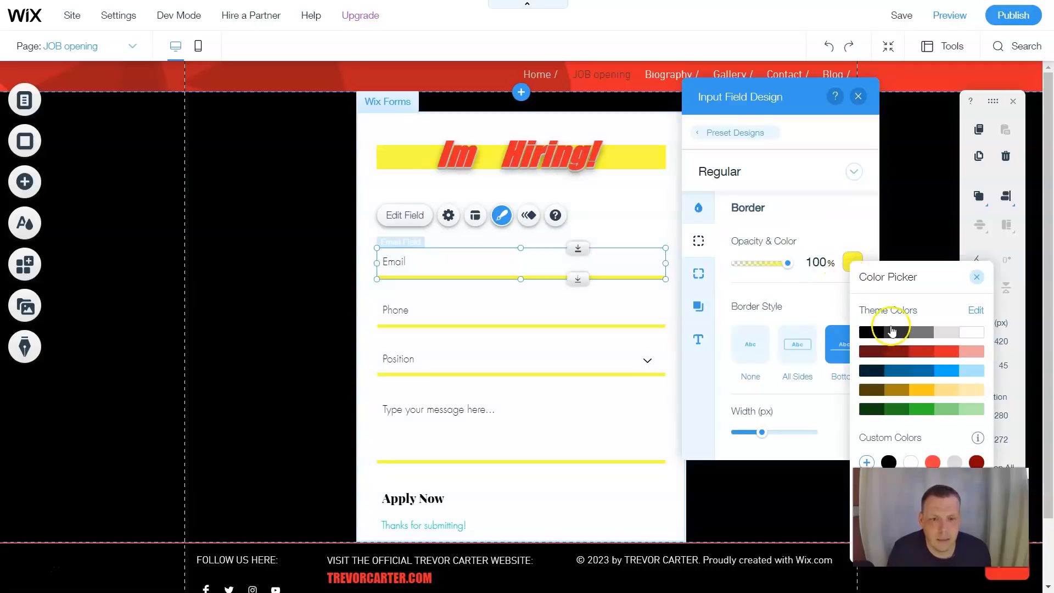
{"action": "left_click", "coordinate": [922, 333]}
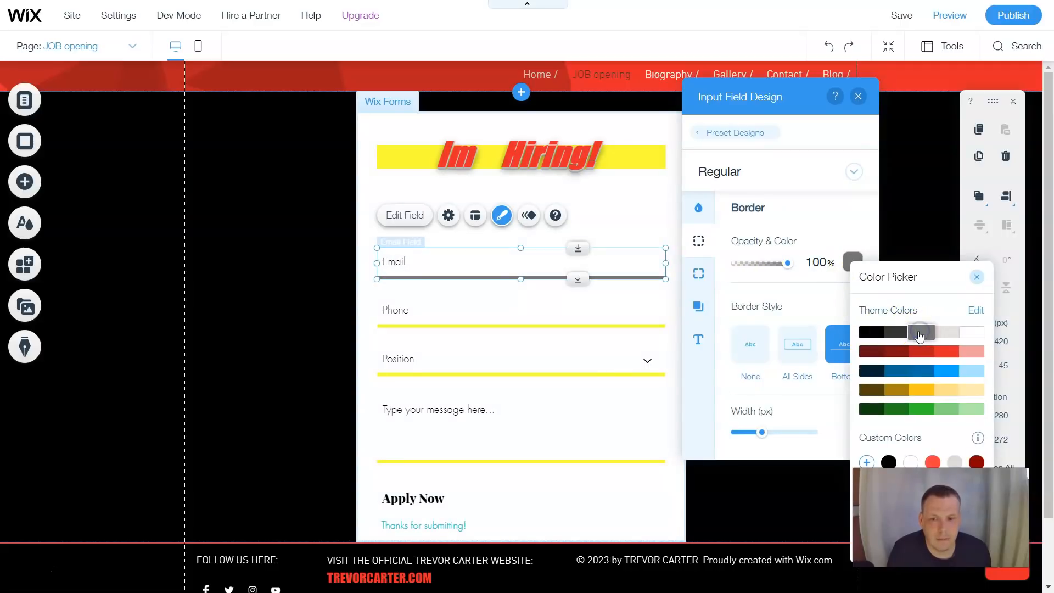
Try the All Sides and Bottom border styles on the Email field, ending with the border style set to None.
{"action": "left_click", "coordinate": [810, 288]}
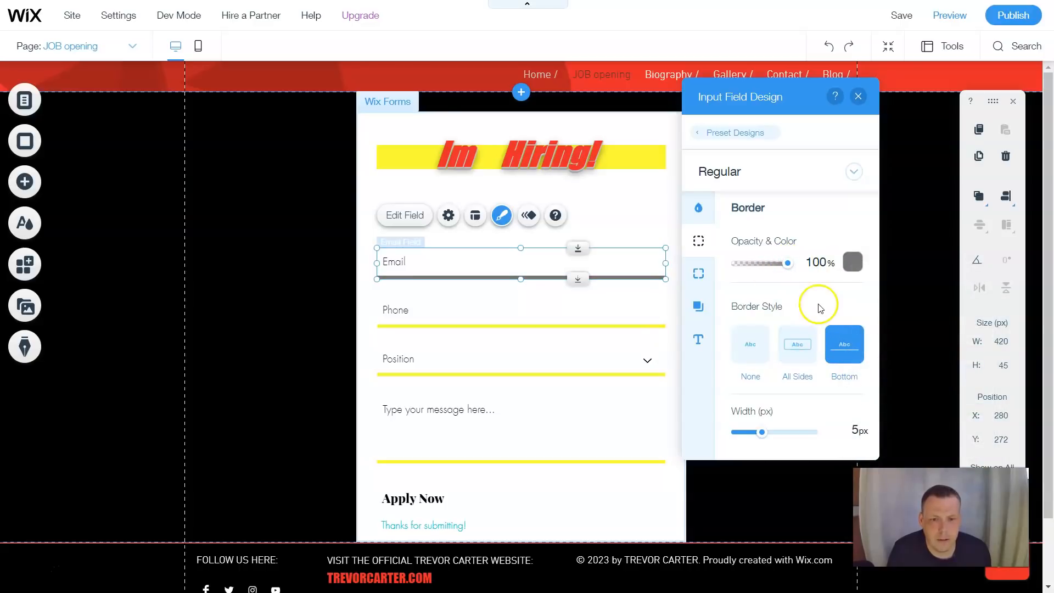
{"action": "left_click", "coordinate": [802, 350]}
{"action": "left_click", "coordinate": [742, 340]}
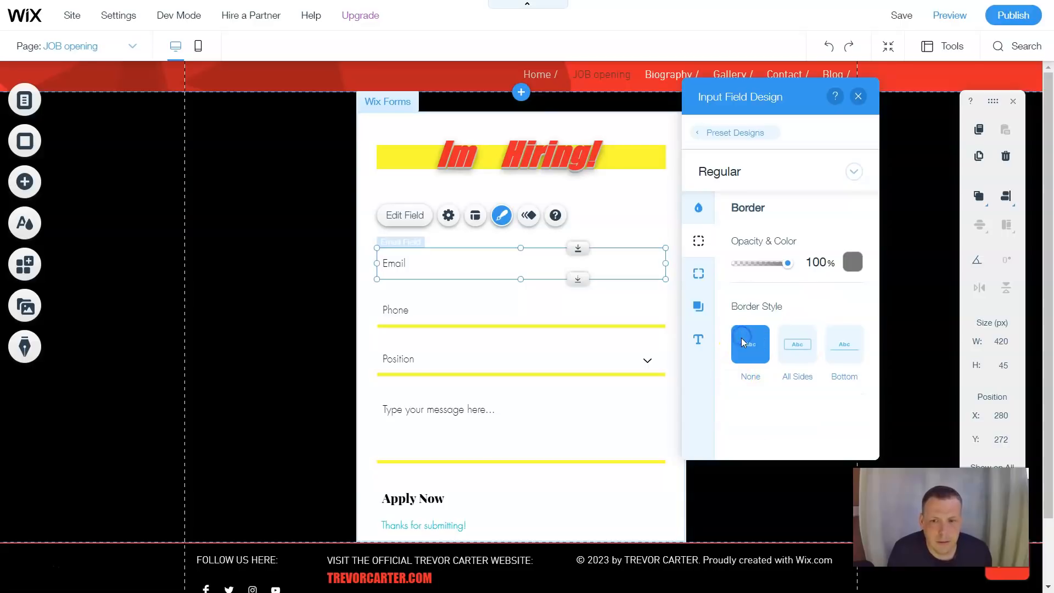
{"action": "left_click", "coordinate": [841, 349]}
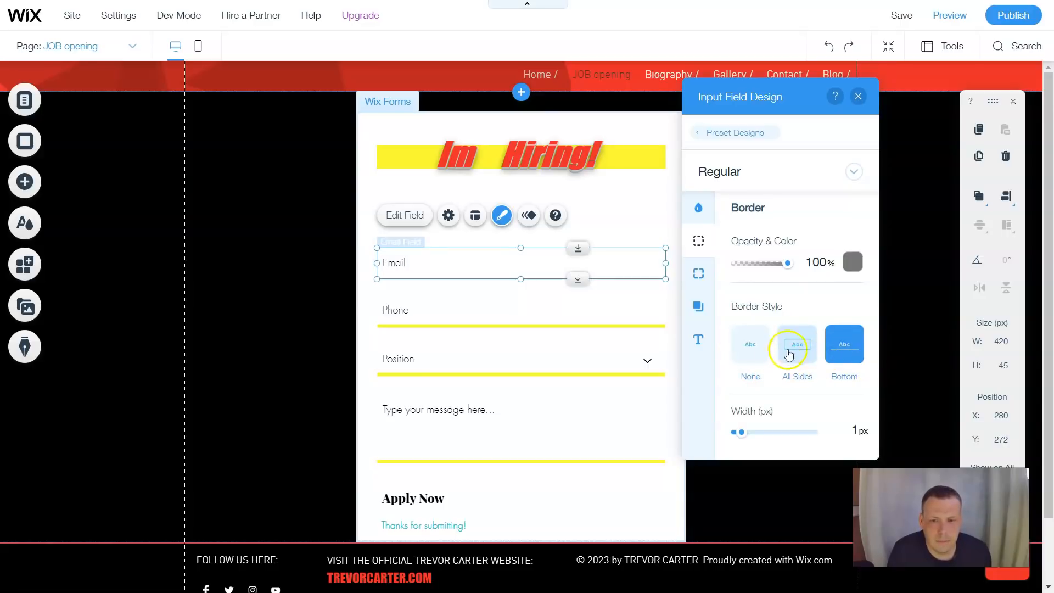
{"action": "left_click", "coordinate": [803, 347]}
{"action": "left_click", "coordinate": [752, 348]}
{"action": "left_click", "coordinate": [844, 351]}
{"action": "left_click", "coordinate": [800, 351]}
{"action": "left_click", "coordinate": [843, 351]}
{"action": "left_click", "coordinate": [753, 351]}
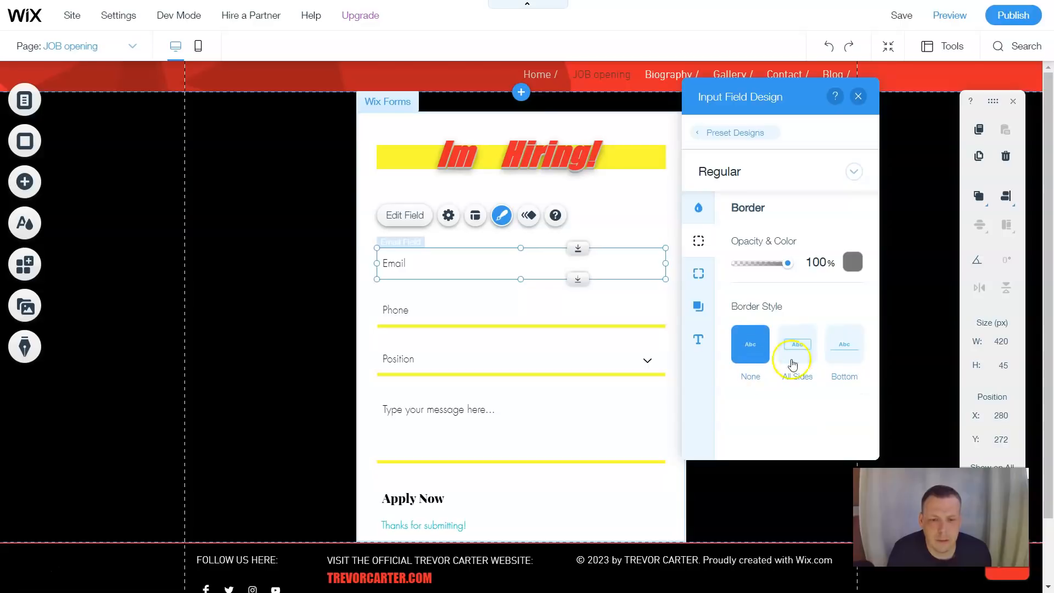
Set the Email field's placeholder text colour to the bright red theme colour.
{"action": "left_click", "coordinate": [696, 338]}
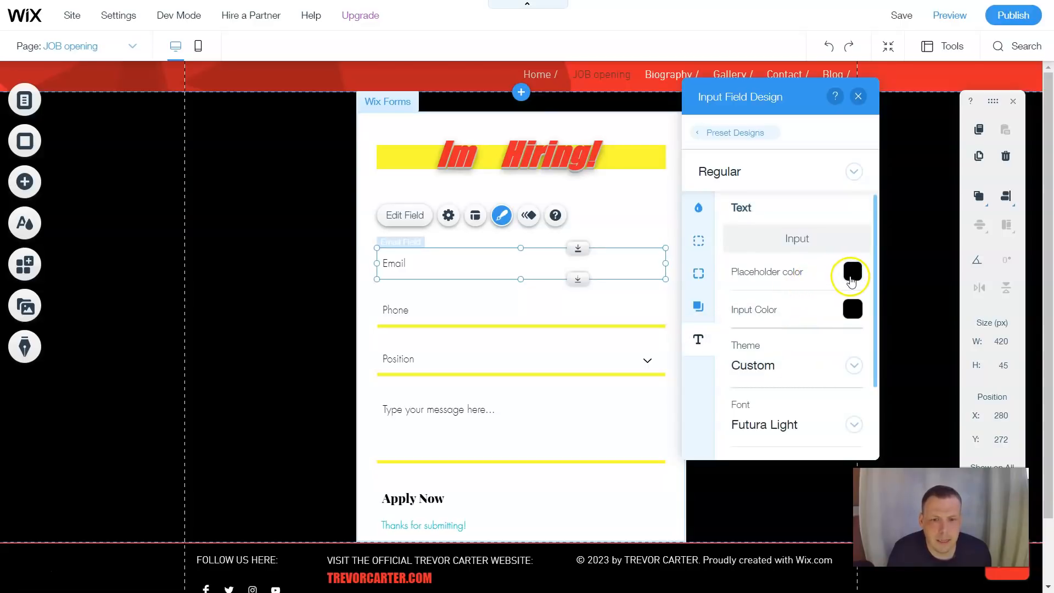
{"action": "left_click", "coordinate": [852, 283]}
{"action": "left_click", "coordinate": [765, 224]}
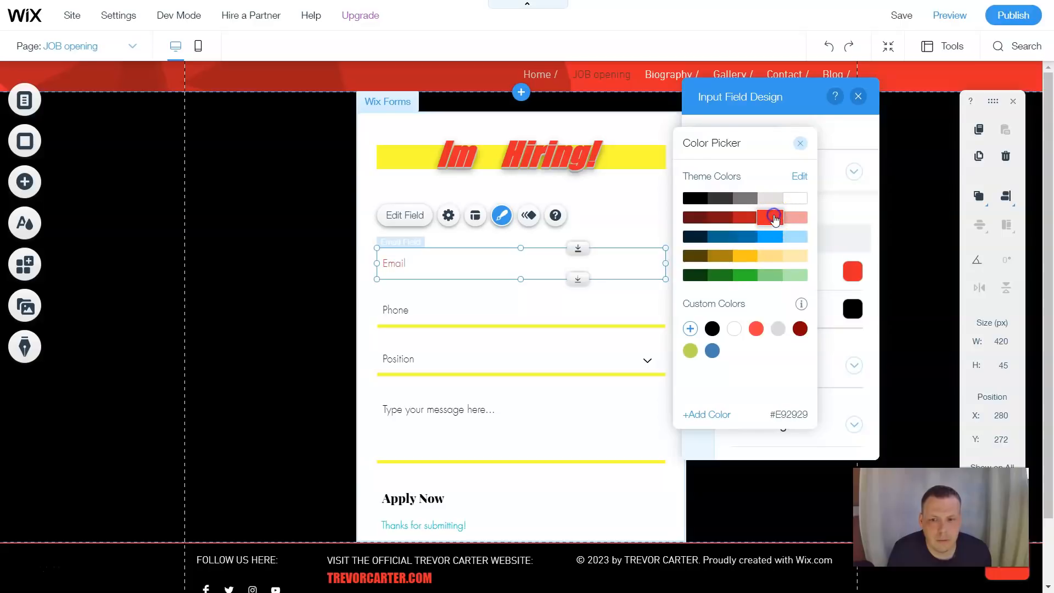
{"action": "left_click", "coordinate": [776, 222]}
Set the Email field's text to 37 px, bold and italic, and close the design settings.
{"action": "scroll", "coordinate": [767, 329], "scroll_direction": "down", "scroll_amount": 2}
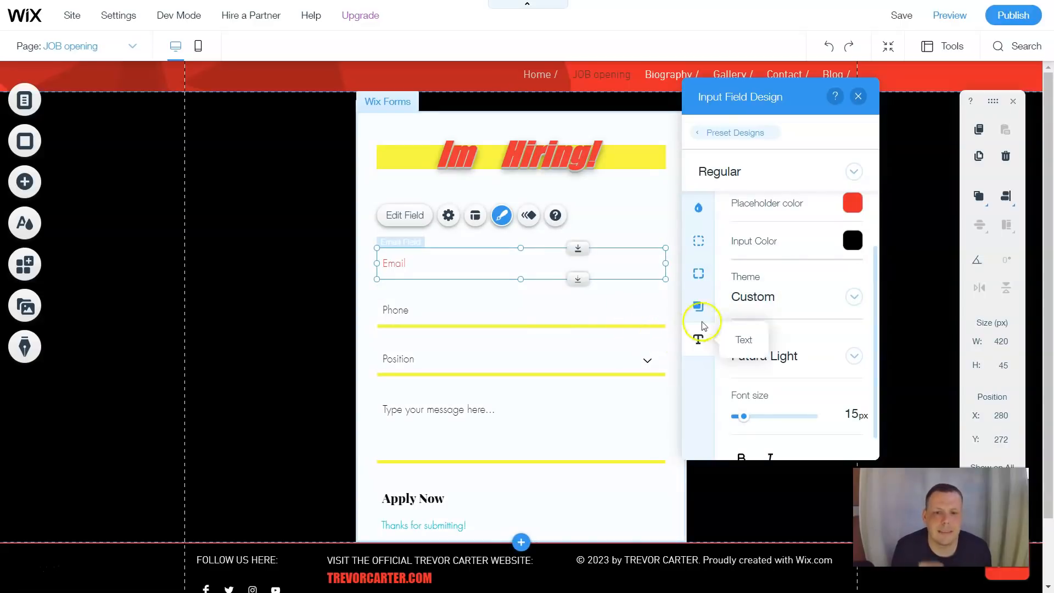
{"action": "scroll", "coordinate": [806, 307], "scroll_direction": "down", "scroll_amount": 1}
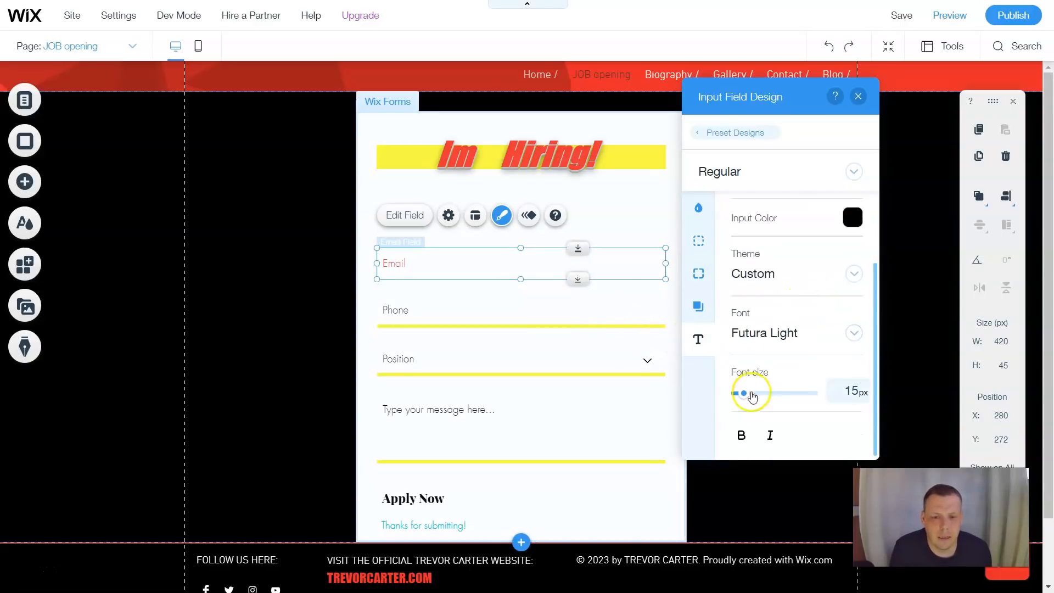
{"action": "left_click_drag", "start_coordinate": [761, 393], "coordinate": [763, 394]}
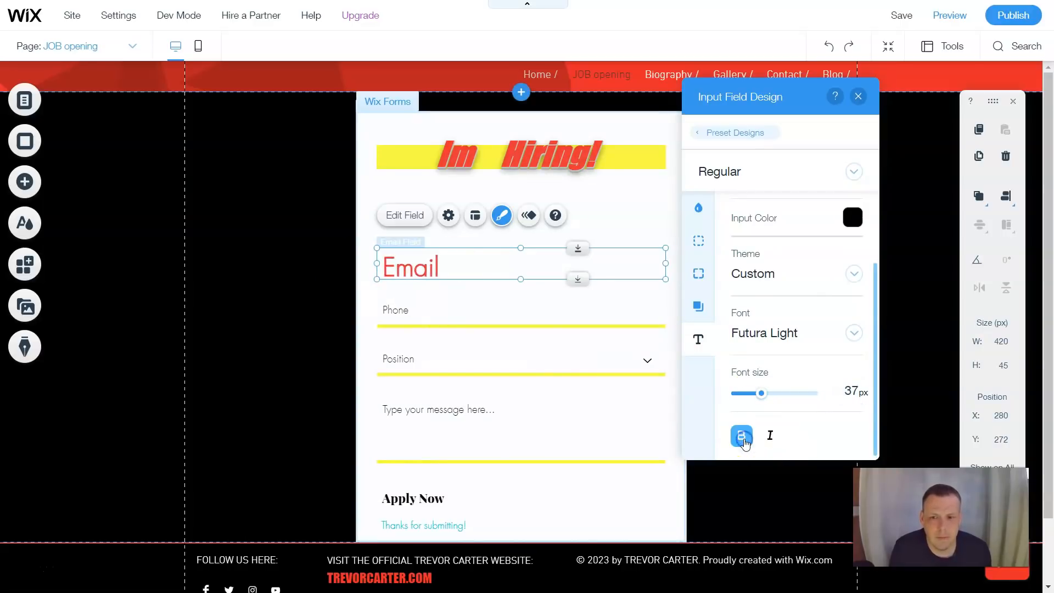
{"action": "left_click", "coordinate": [770, 435]}
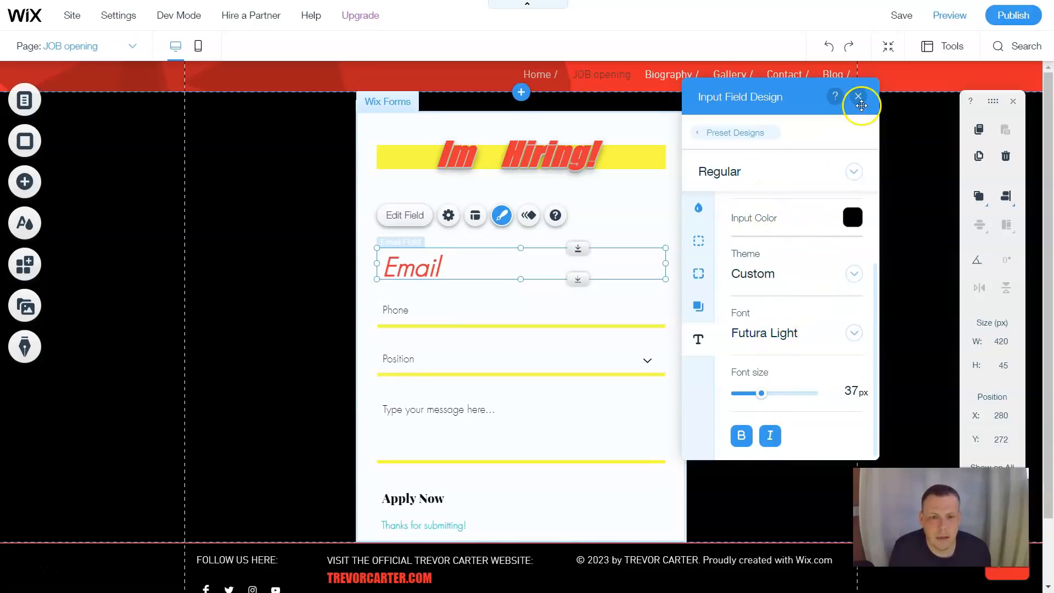
{"action": "left_click", "coordinate": [614, 315]}
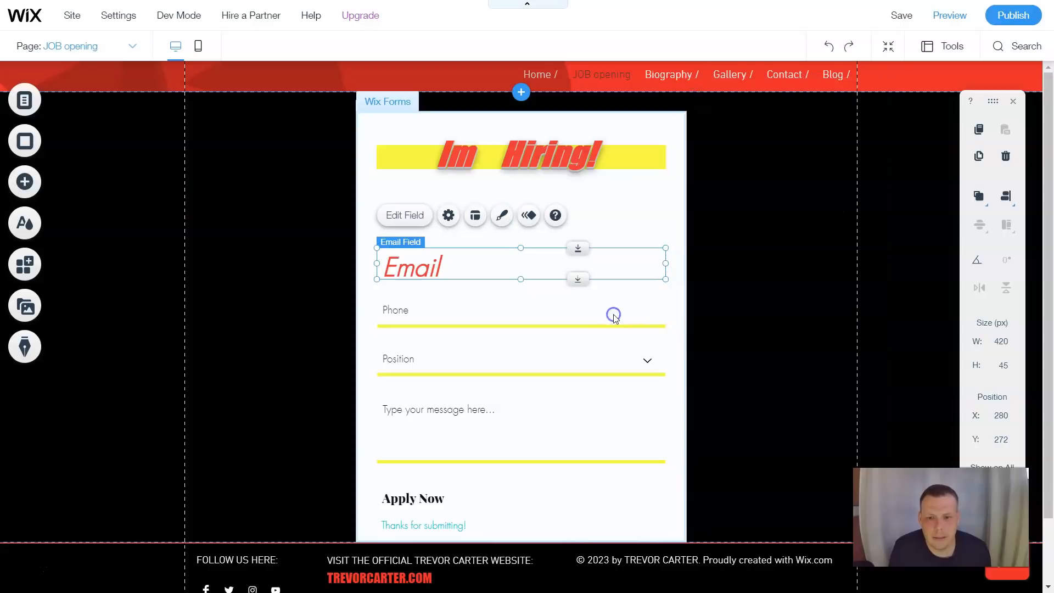
Open the Email field's settings, review the field title, placeholder text and required options, and close them.
{"action": "left_click", "coordinate": [628, 208]}
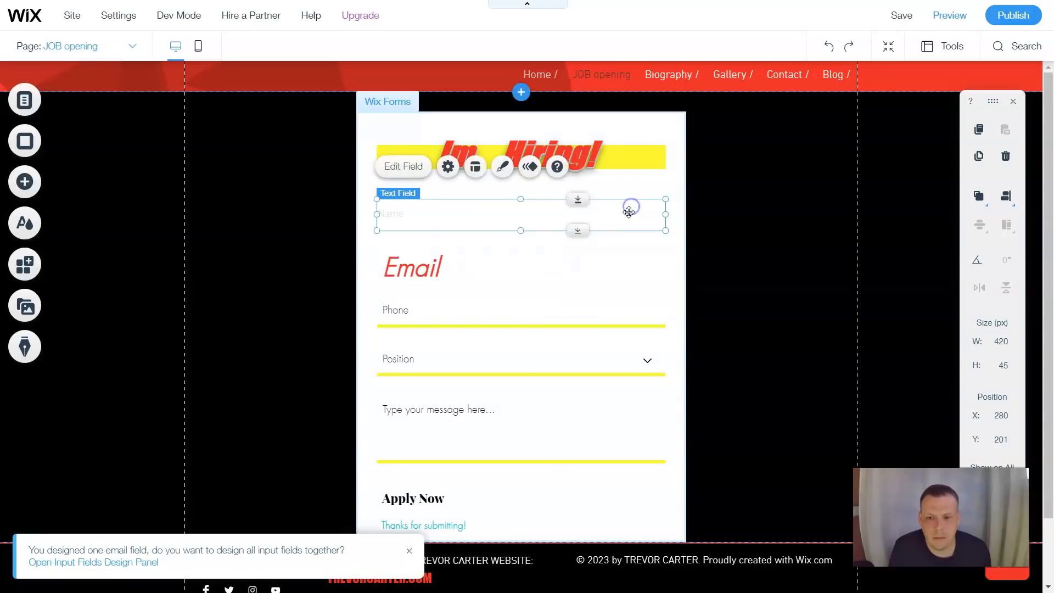
{"action": "left_click", "coordinate": [466, 269]}
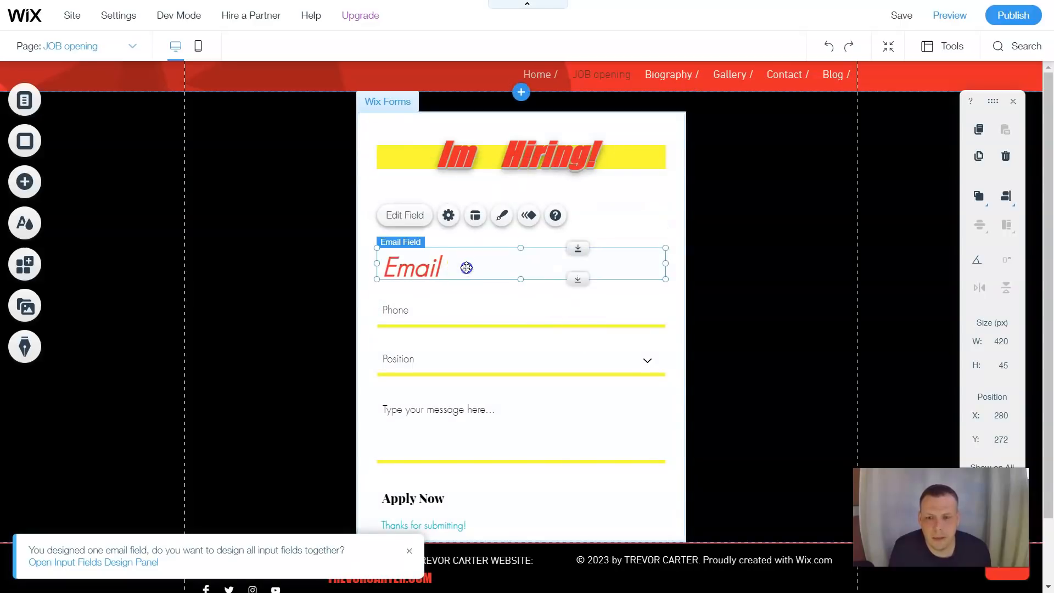
{"action": "double_click", "coordinate": [467, 268]}
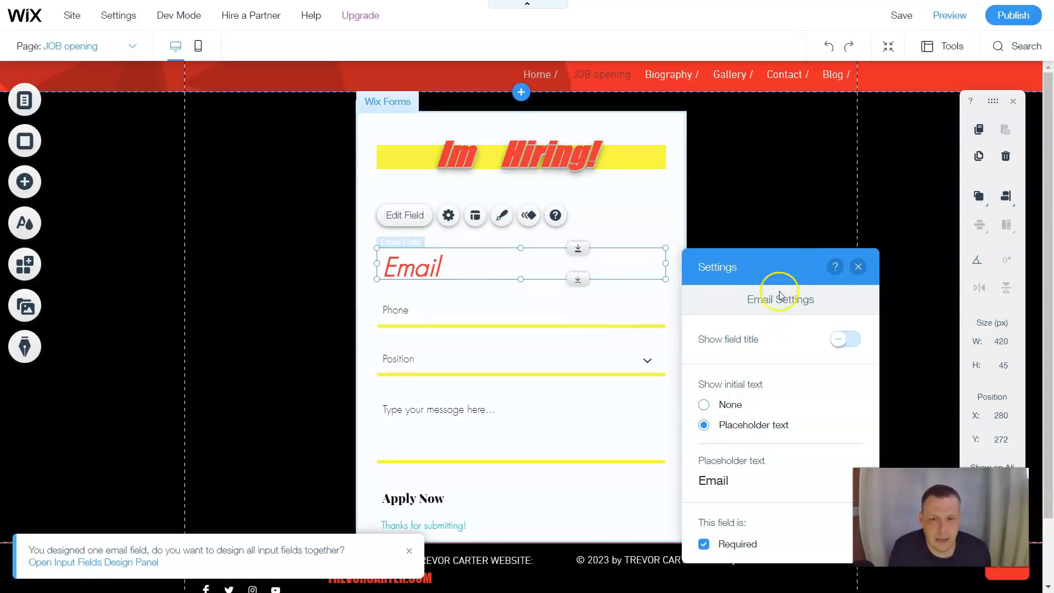
{"action": "left_click_drag", "start_coordinate": [774, 272], "coordinate": [739, 182]}
{"action": "left_click", "coordinate": [608, 264]}
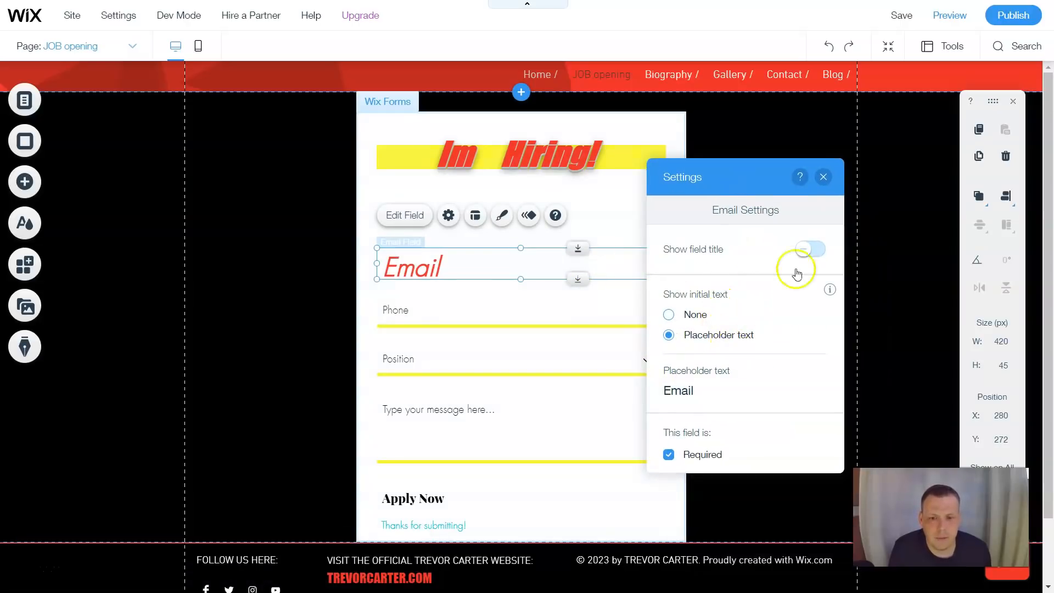
{"action": "left_click", "coordinate": [824, 177]}
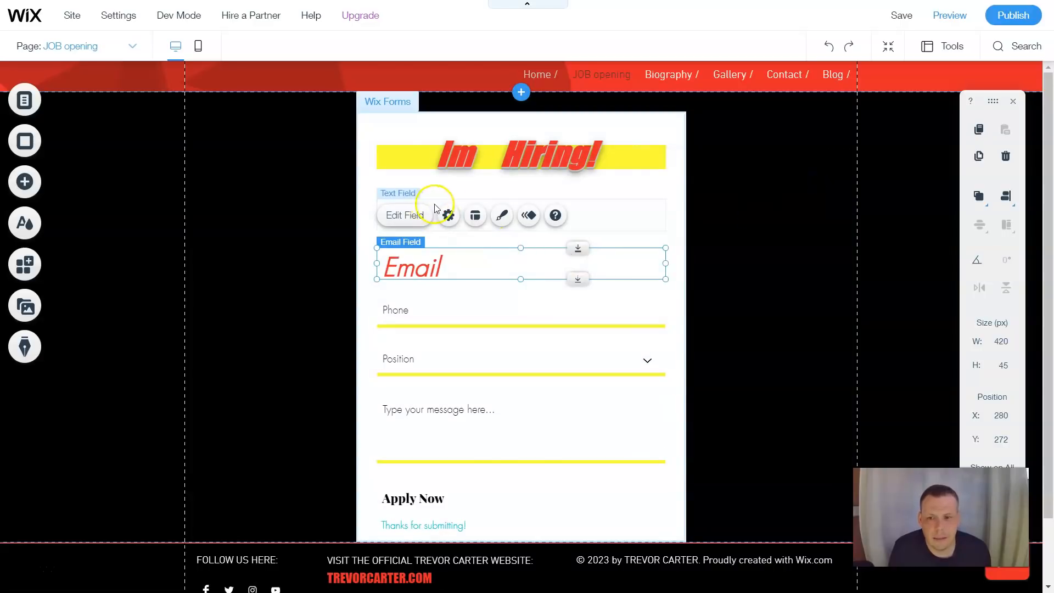
Open the Email field's design customization and examine the corner radius options.
{"action": "left_click", "coordinate": [502, 216]}
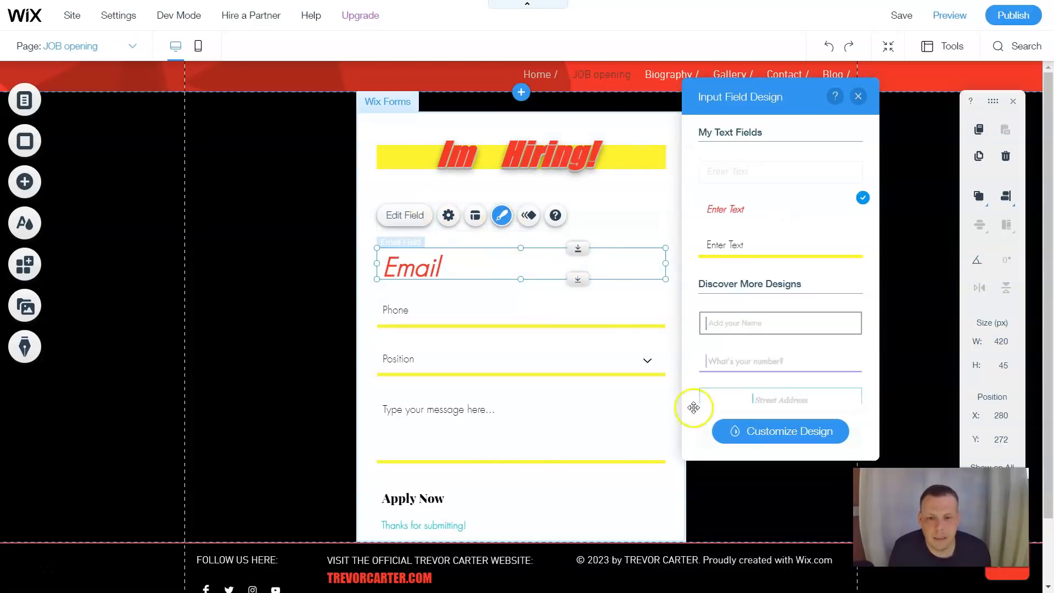
{"action": "scroll", "coordinate": [815, 329], "scroll_direction": "down", "scroll_amount": 3}
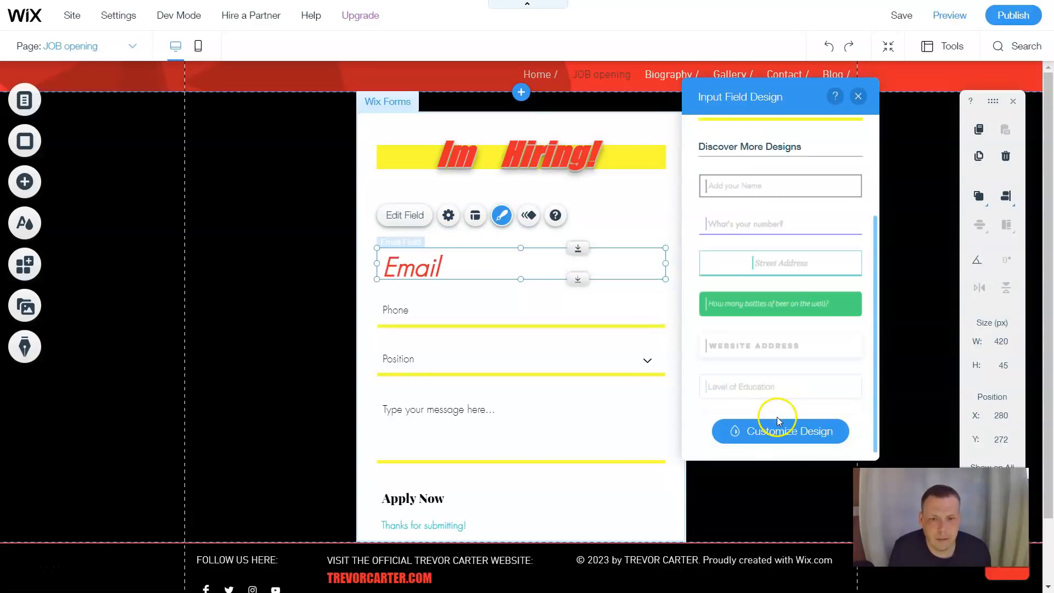
{"action": "left_click", "coordinate": [784, 431]}
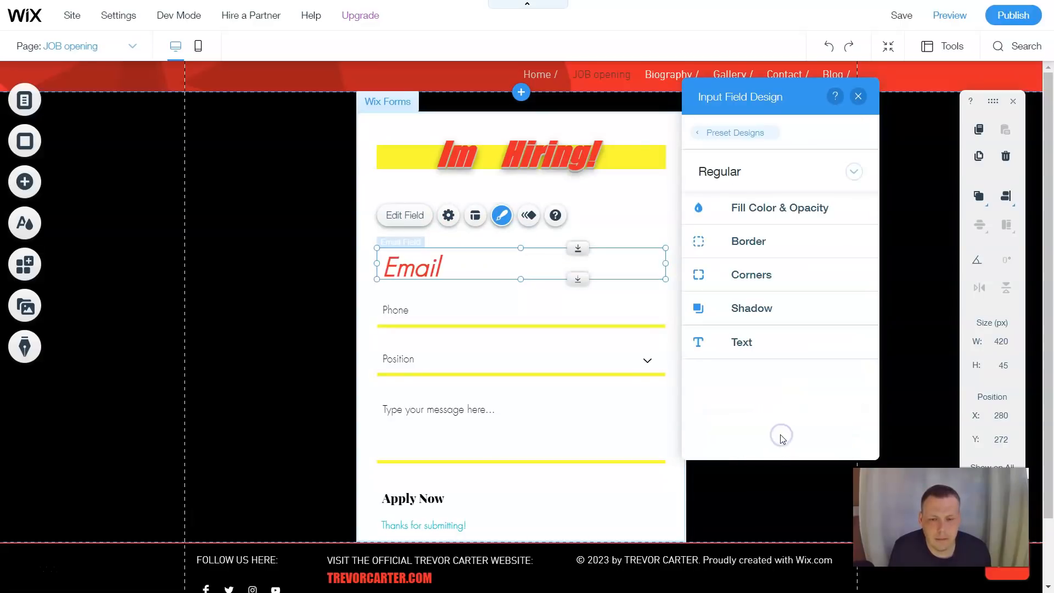
{"action": "left_click", "coordinate": [726, 279]}
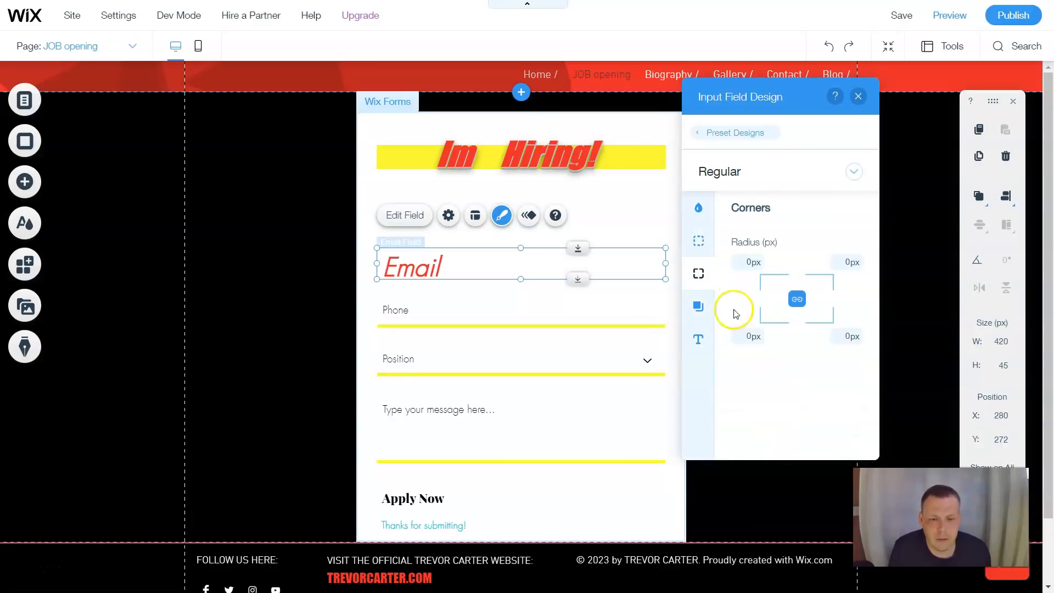
{"action": "left_click", "coordinate": [745, 338]}
{"action": "left_click", "coordinate": [753, 264]}
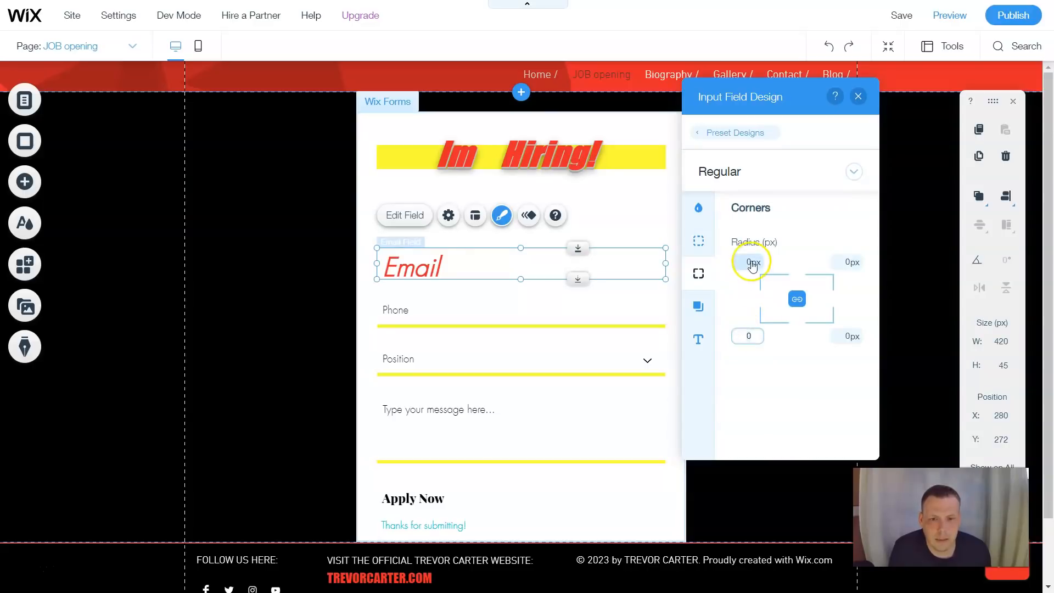
{"action": "left_click", "coordinate": [771, 289]}
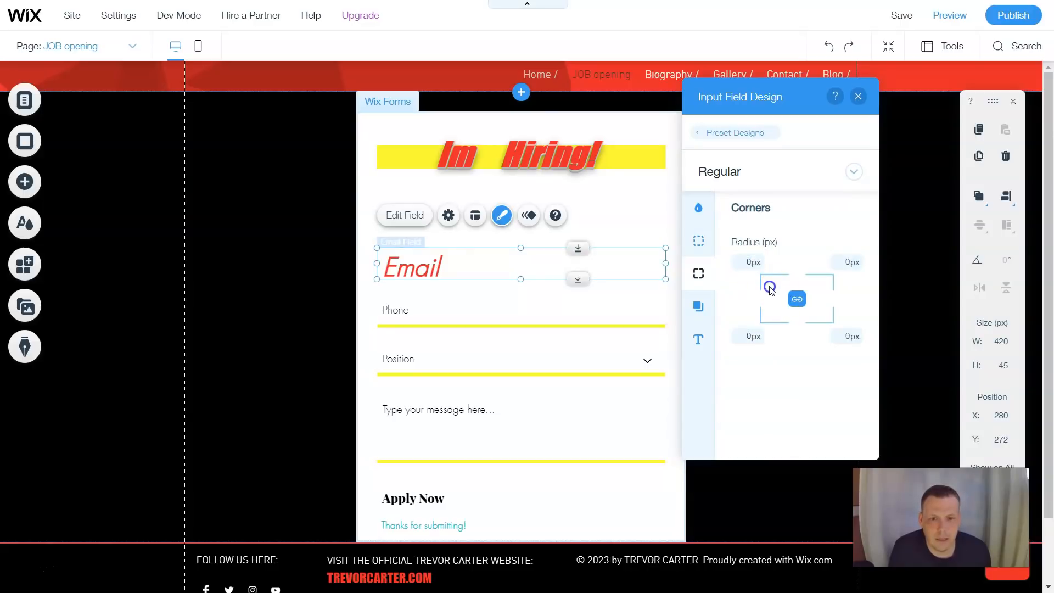
{"action": "left_click", "coordinate": [771, 392]}
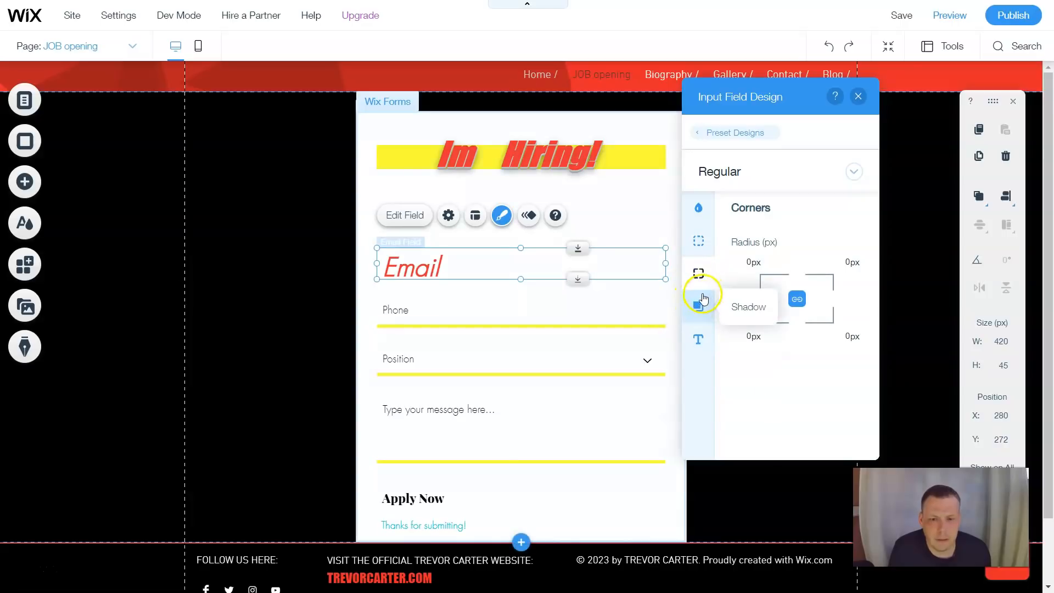
Give the Email field an All Sides border with a width of 7 px, and close the design settings.
{"action": "left_click", "coordinate": [701, 246]}
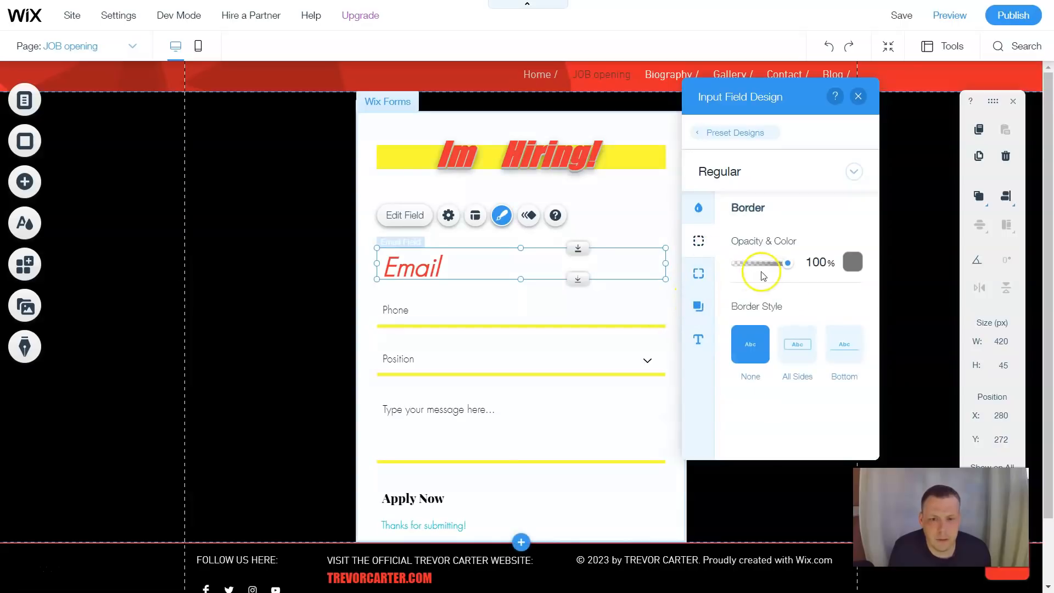
{"action": "left_click", "coordinate": [792, 349]}
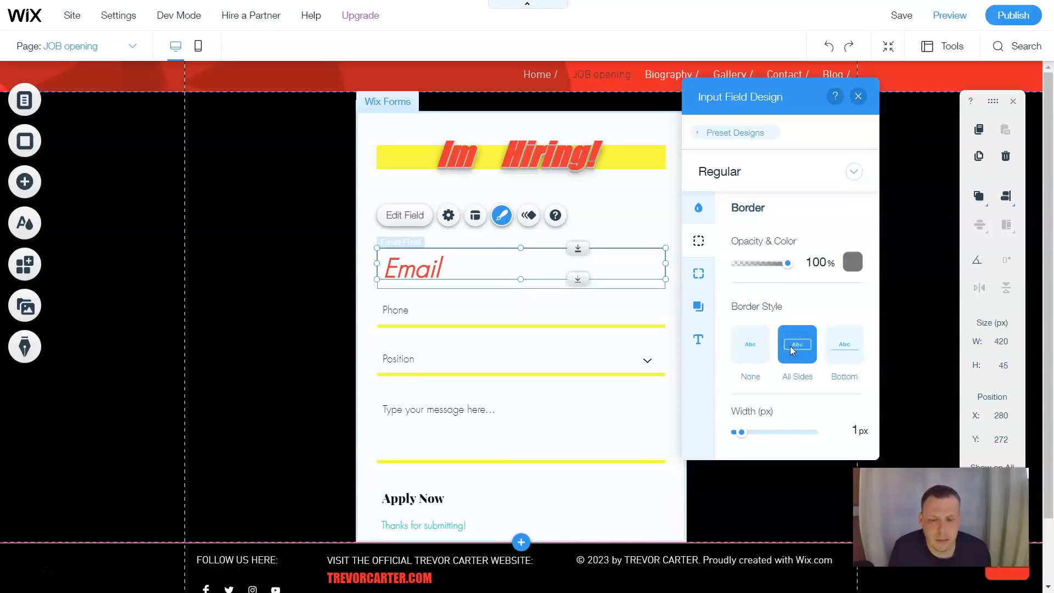
{"action": "left_click", "coordinate": [651, 305]}
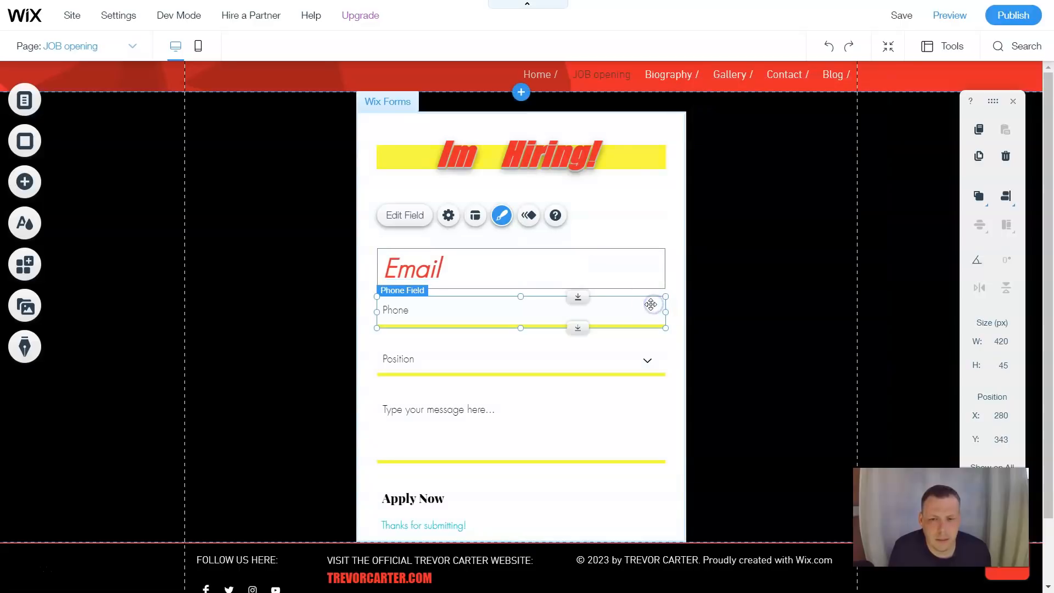
{"action": "left_click", "coordinate": [604, 273]}
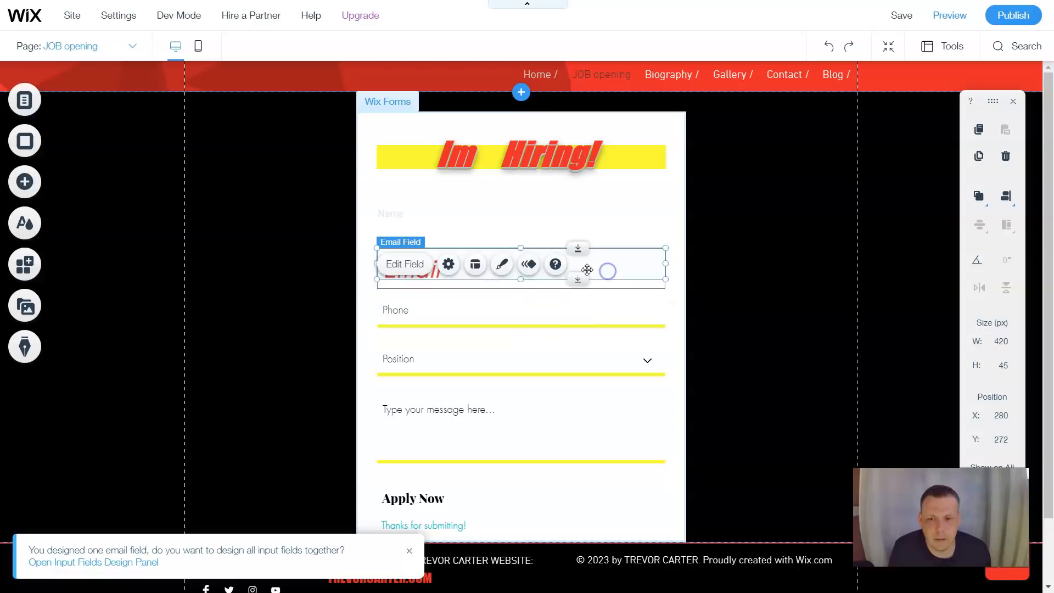
{"action": "left_click", "coordinate": [506, 219]}
{"action": "left_click", "coordinate": [807, 434]}
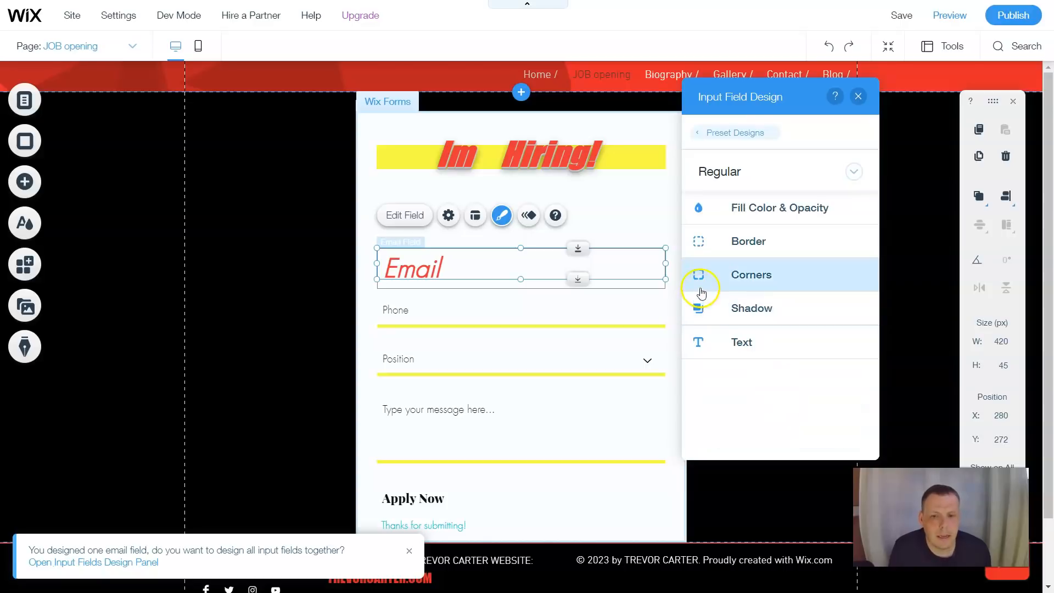
{"action": "left_click", "coordinate": [733, 242]}
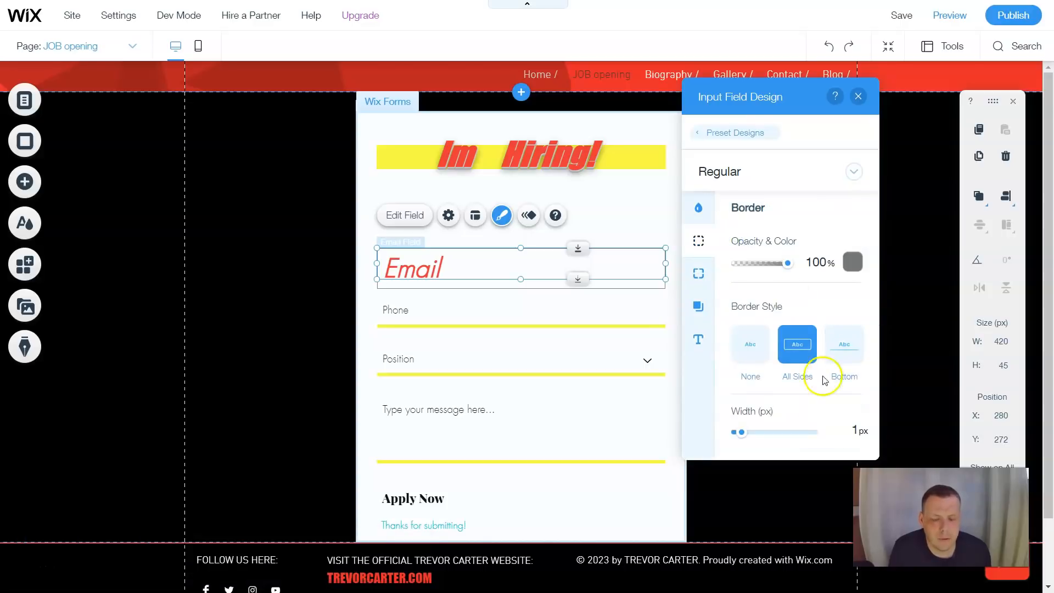
{"action": "left_click", "coordinate": [773, 433]}
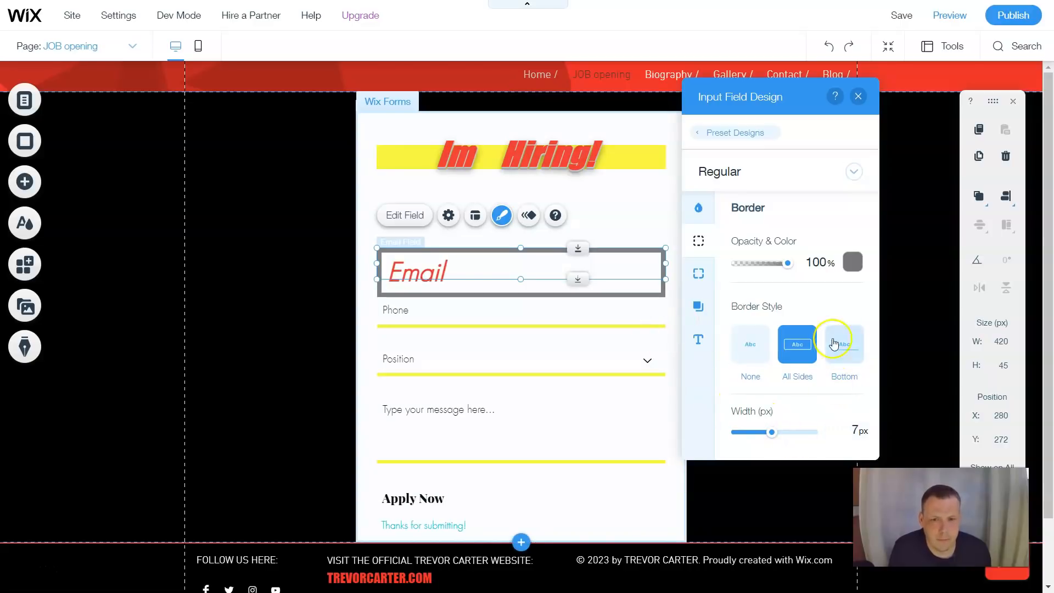
{"action": "left_click", "coordinate": [858, 97]}
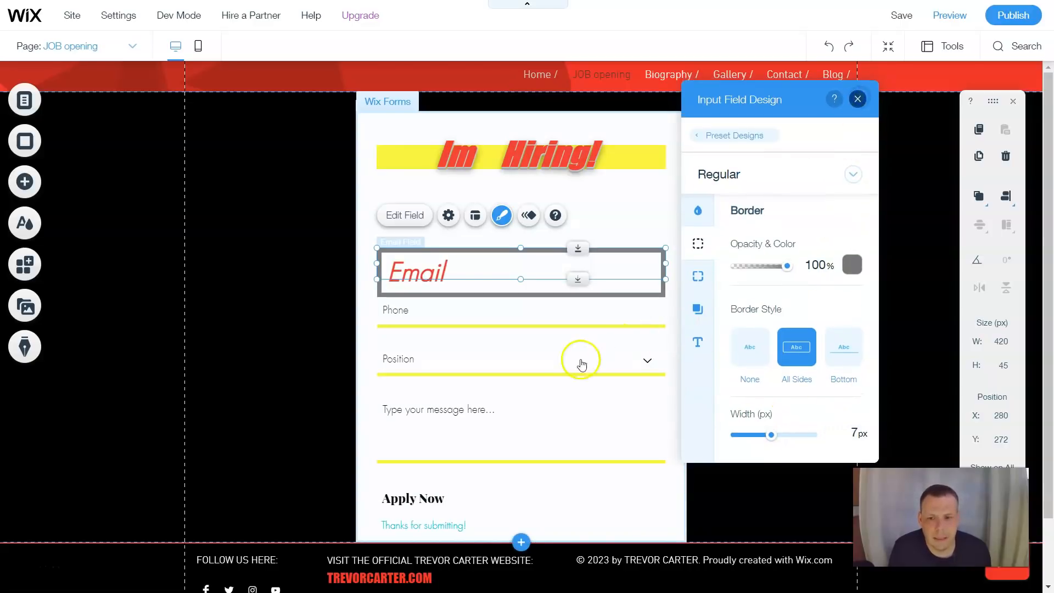
Customize the Phone field's text design by setting its placeholder color to red.
{"action": "left_click", "coordinate": [568, 327]}
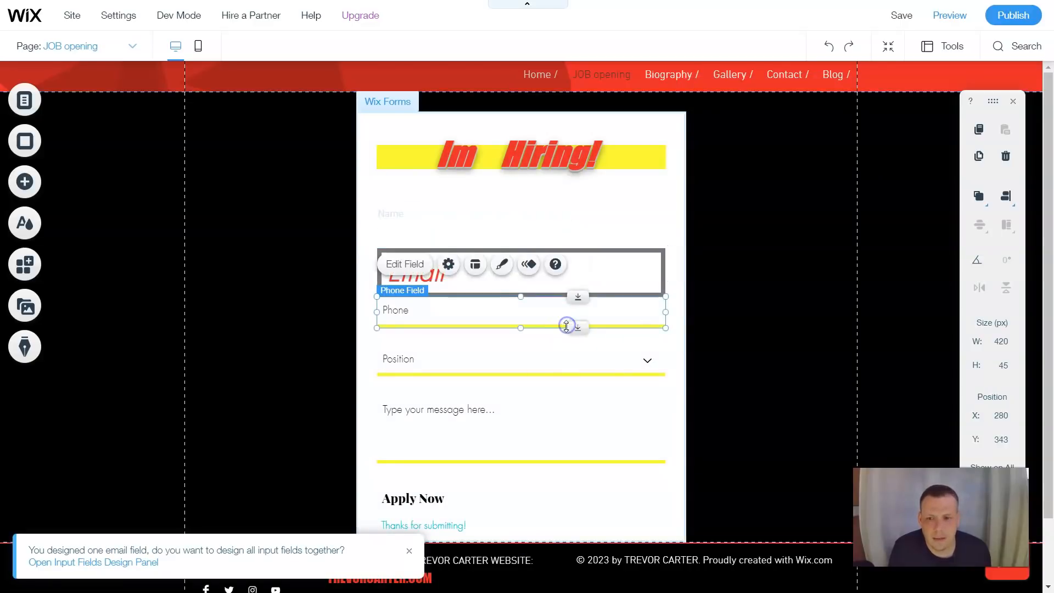
{"action": "left_click", "coordinate": [502, 275]}
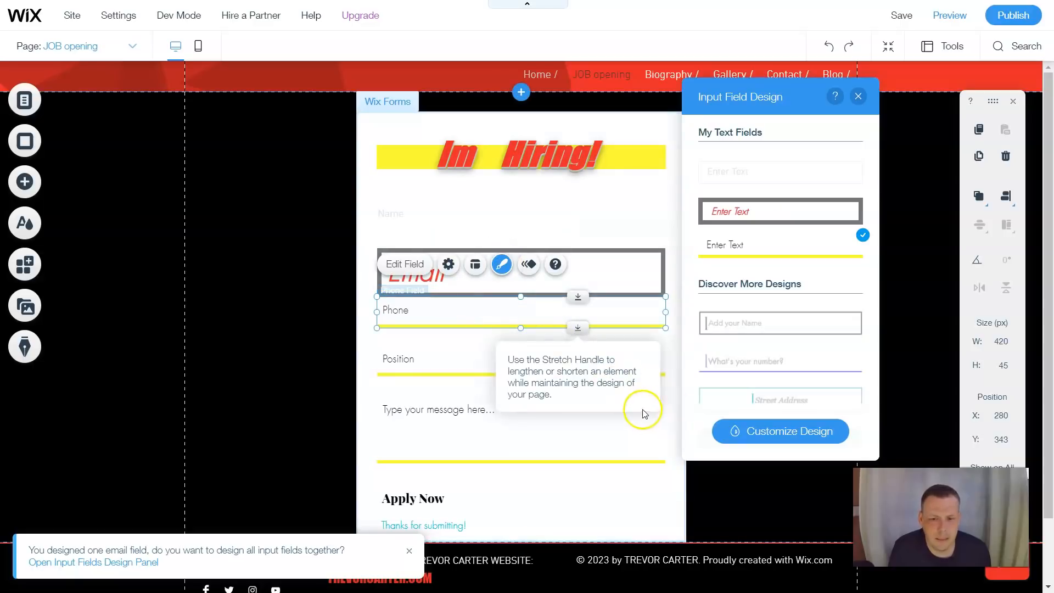
{"action": "left_click", "coordinate": [767, 431]}
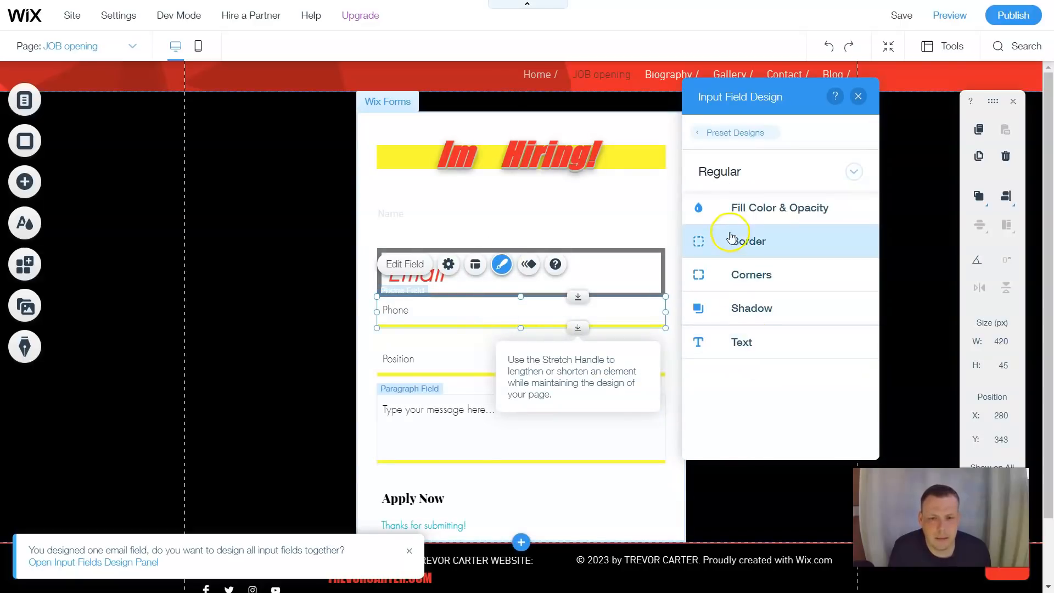
{"action": "left_click", "coordinate": [764, 209]}
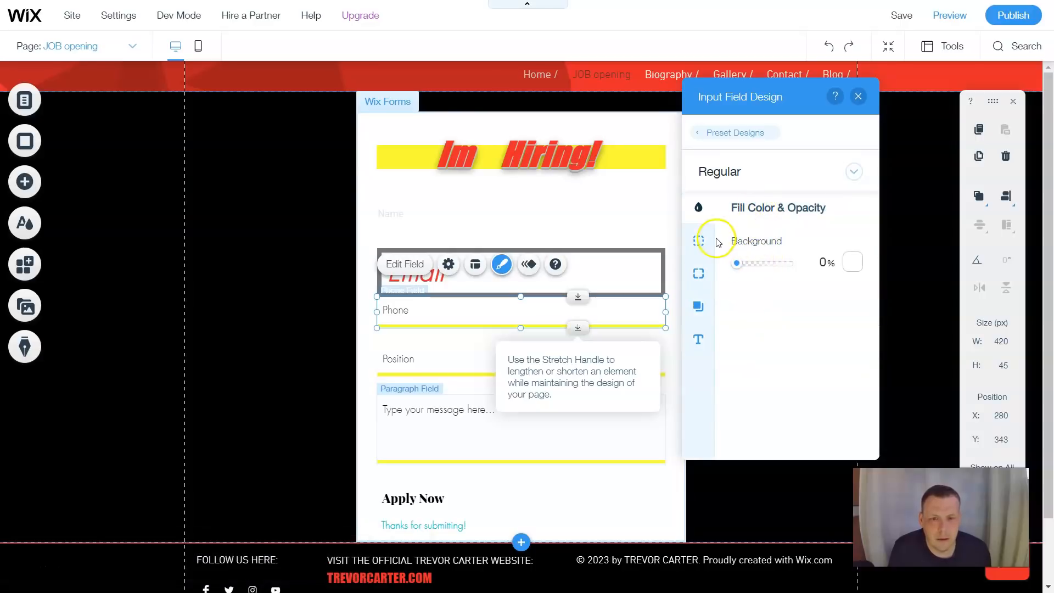
{"action": "left_click", "coordinate": [696, 344]}
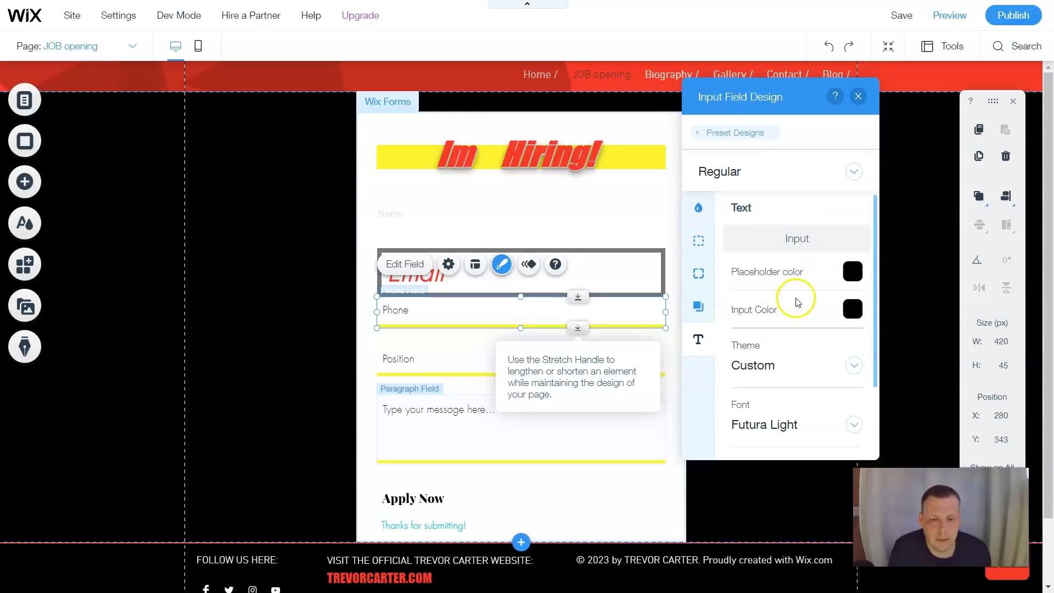
{"action": "left_click", "coordinate": [858, 273]}
{"action": "left_click", "coordinate": [768, 221]}
{"action": "left_click", "coordinate": [745, 256]}
{"action": "left_click", "coordinate": [766, 223]}
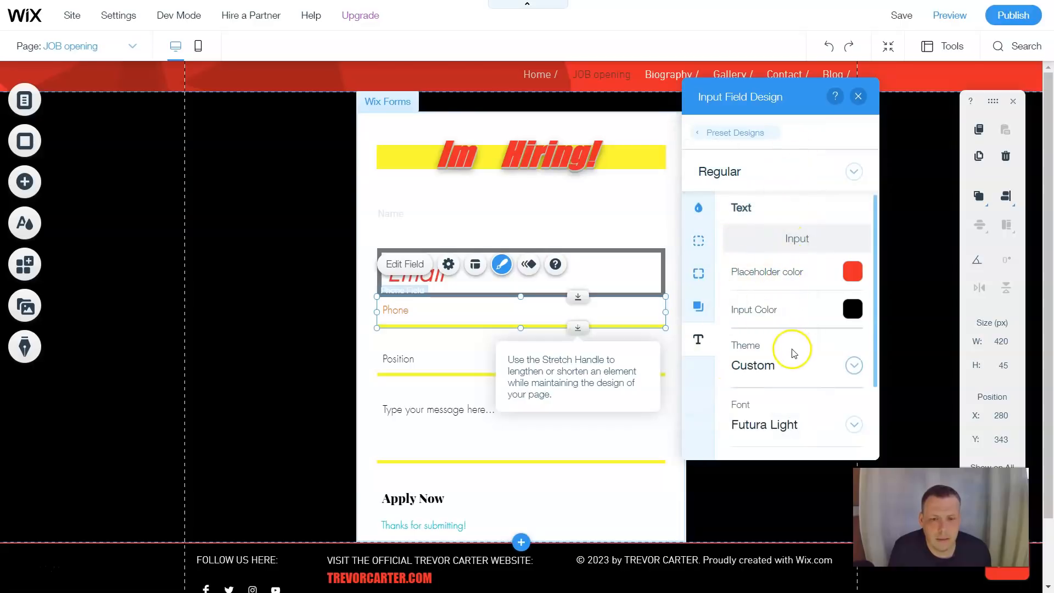
Set the Phone field's text to 35 px, bold and italic.
{"action": "scroll", "coordinate": [776, 350], "scroll_direction": "down", "scroll_amount": 2}
{"action": "left_click_drag", "start_coordinate": [747, 394], "coordinate": [754, 396]}
{"action": "left_click", "coordinate": [741, 435]}
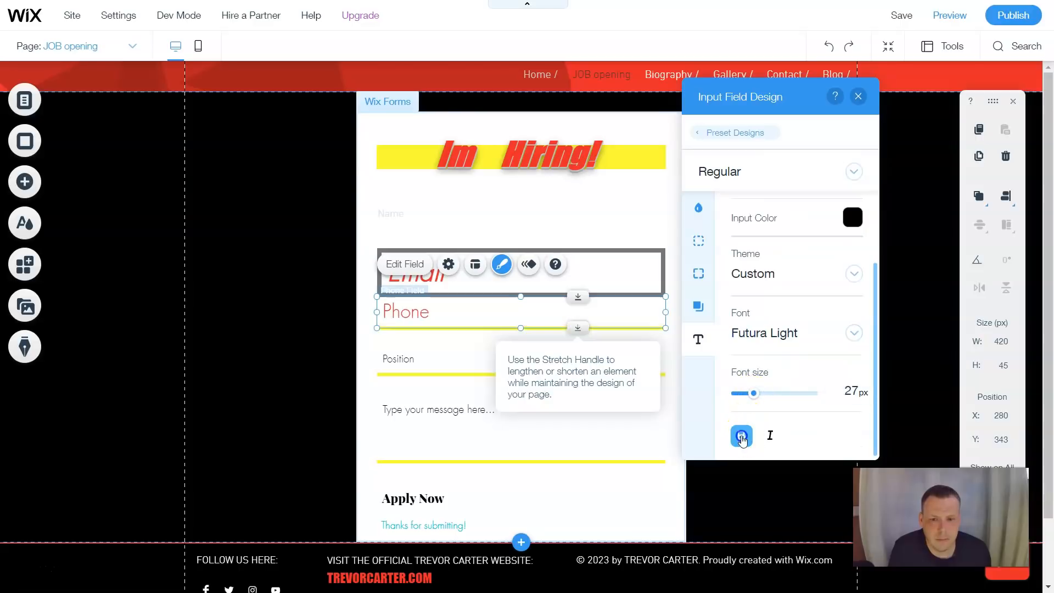
{"action": "left_click", "coordinate": [769, 438]}
{"action": "left_click", "coordinate": [766, 390]}
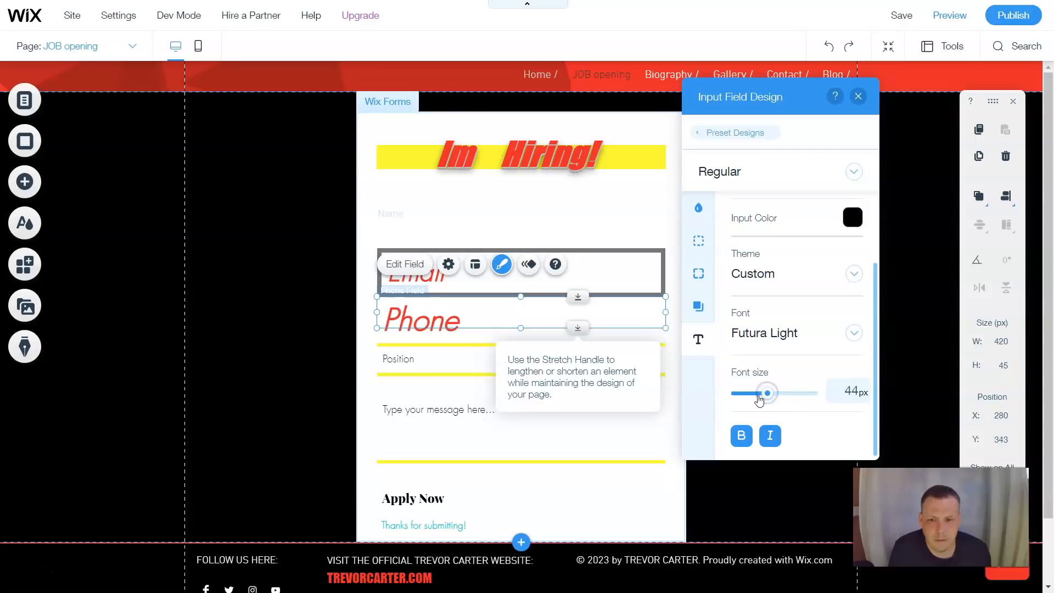
{"action": "left_click", "coordinate": [757, 395]}
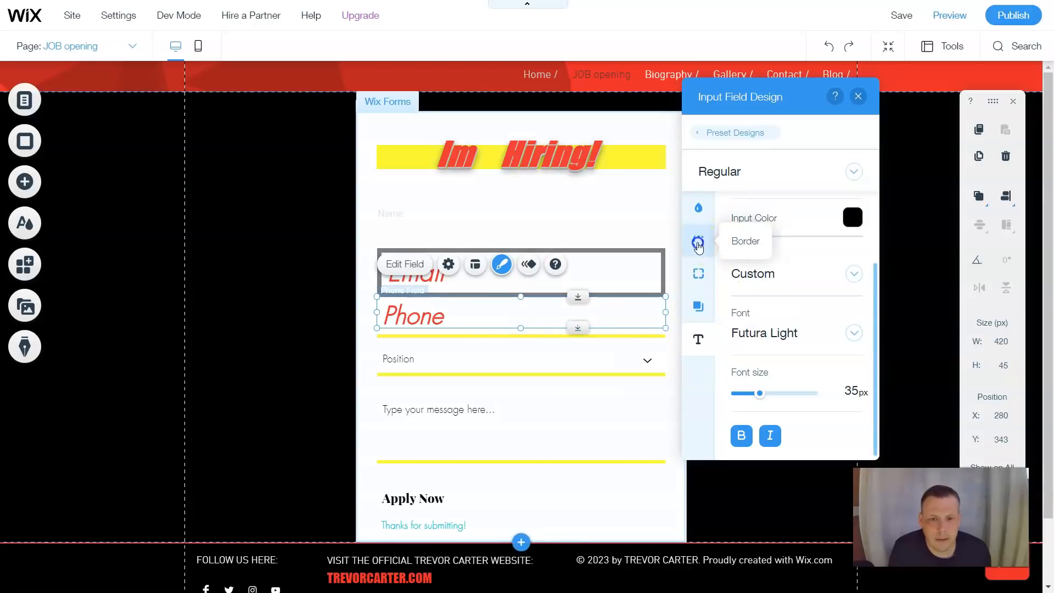
Change the Phone field's border color to the dark gray theme color.
{"action": "left_click", "coordinate": [699, 244]}
{"action": "left_click", "coordinate": [854, 268]}
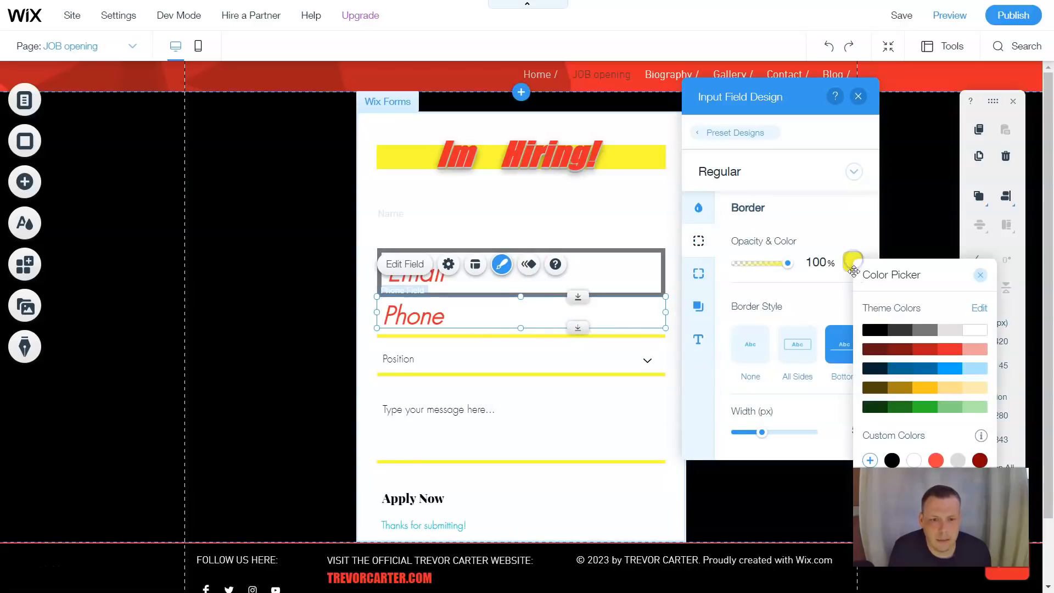
{"action": "left_click", "coordinate": [919, 331]}
{"action": "left_click", "coordinate": [905, 332]}
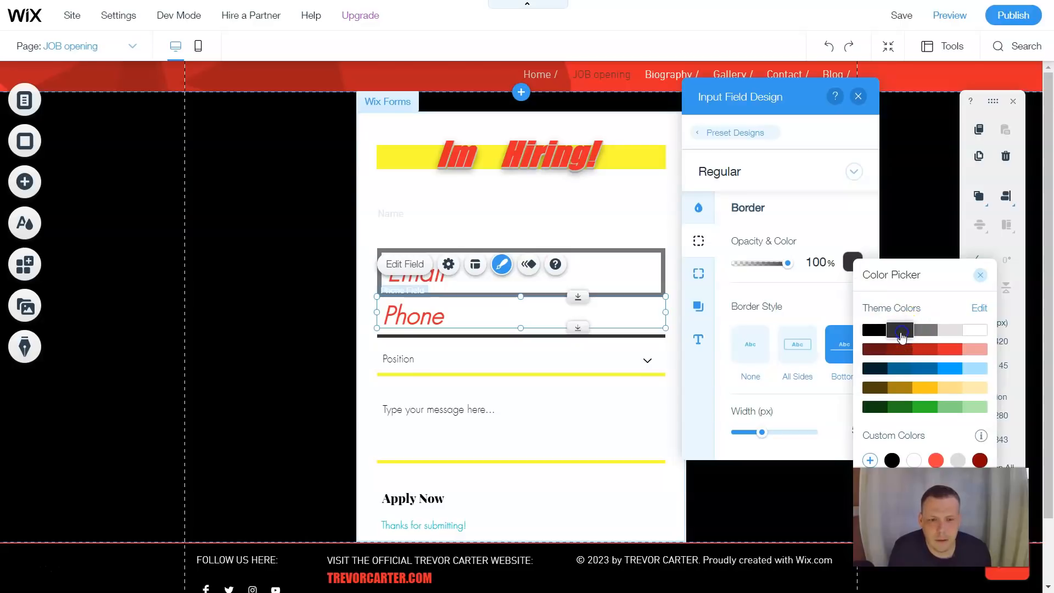
{"action": "left_click", "coordinate": [901, 334]}
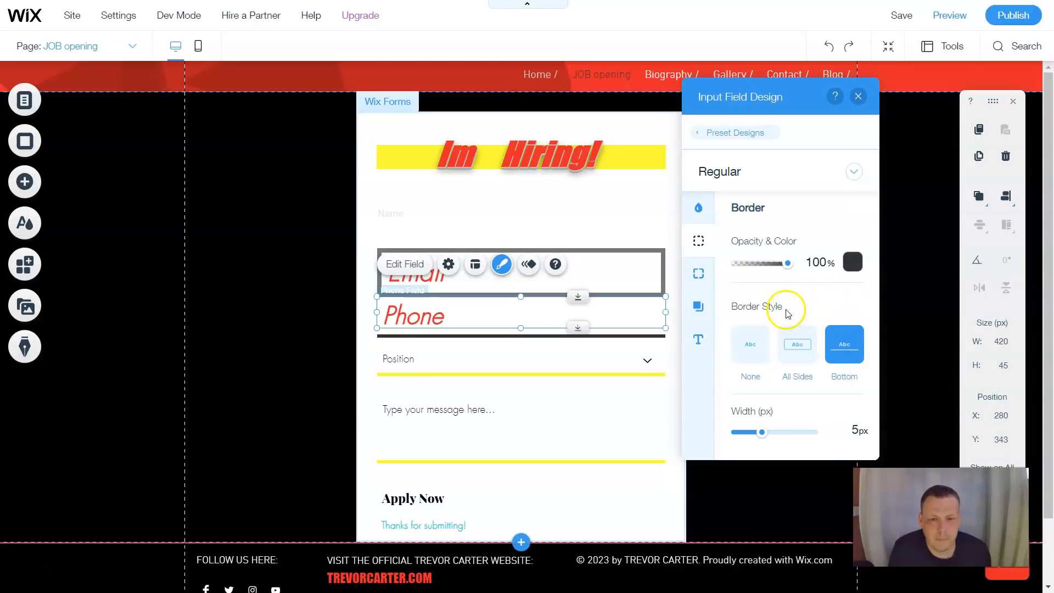
Give the Phone field an All Sides border with a width of 7 px, and close the design settings.
{"action": "left_click", "coordinate": [775, 433]}
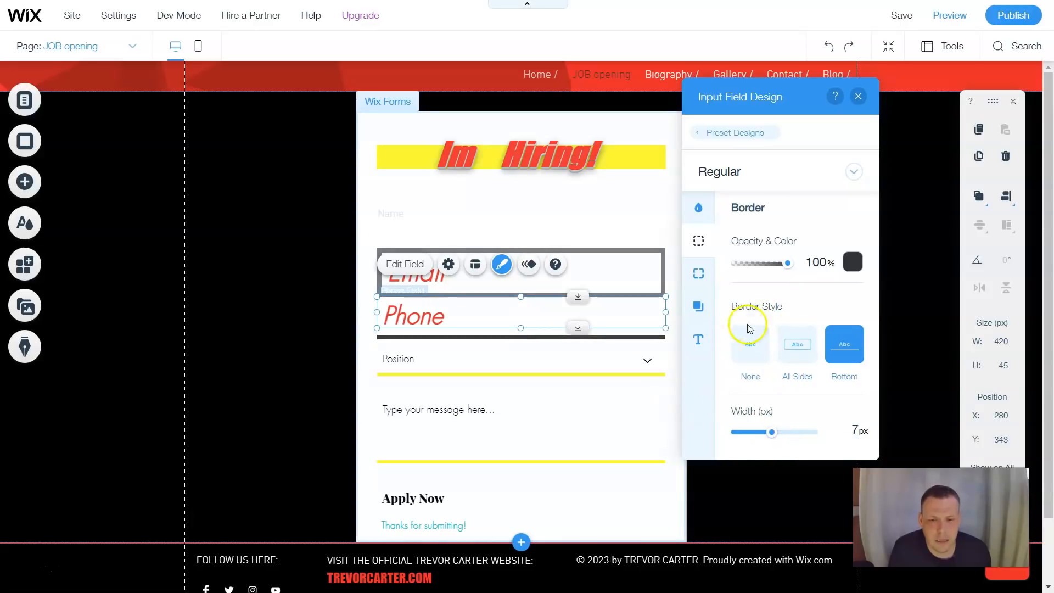
{"action": "left_click", "coordinate": [701, 272]}
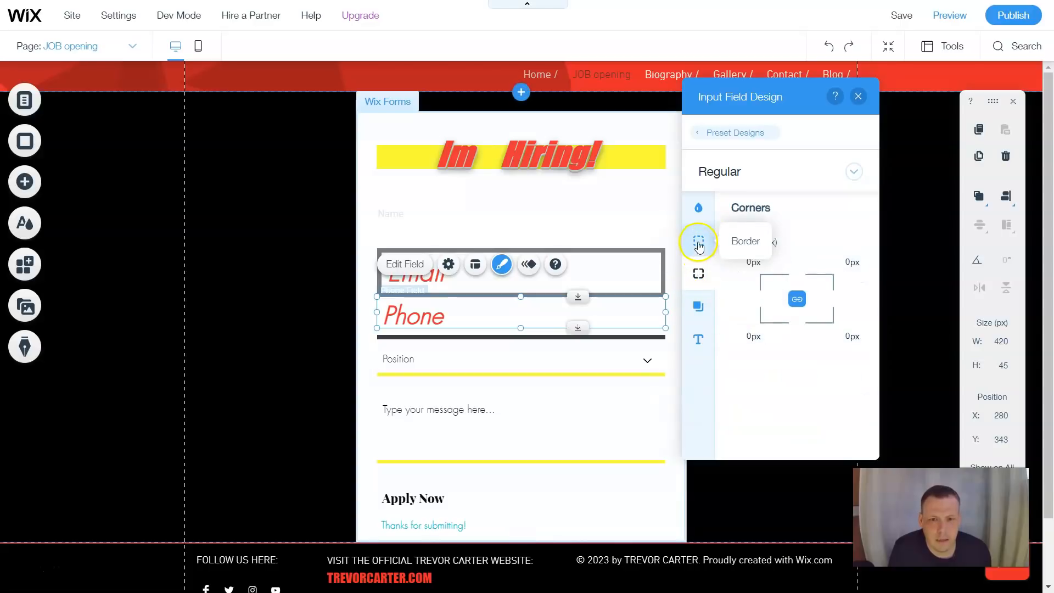
{"action": "left_click", "coordinate": [698, 241]}
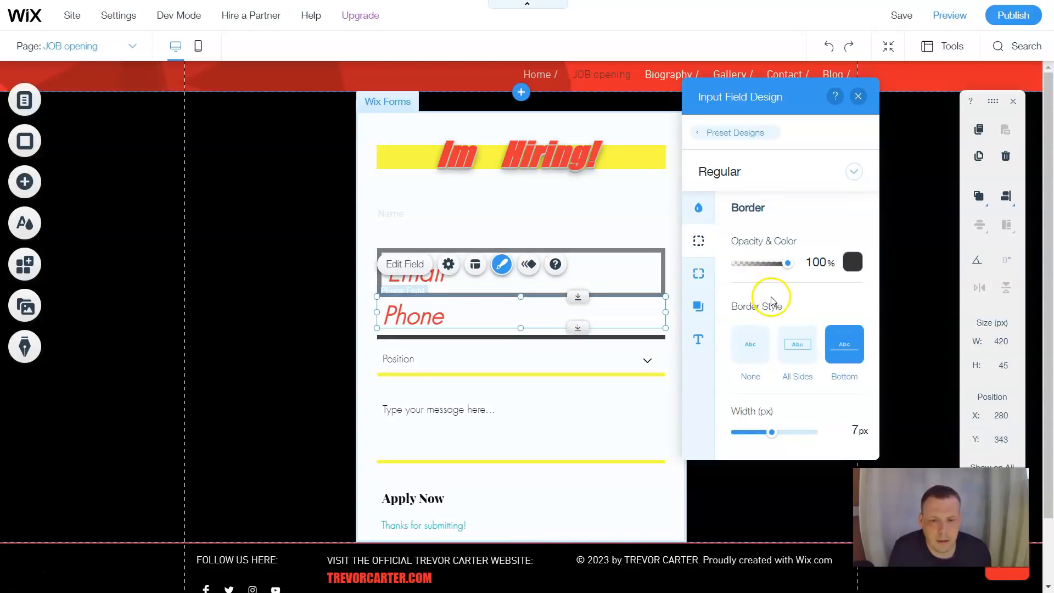
{"action": "left_click", "coordinate": [800, 350]}
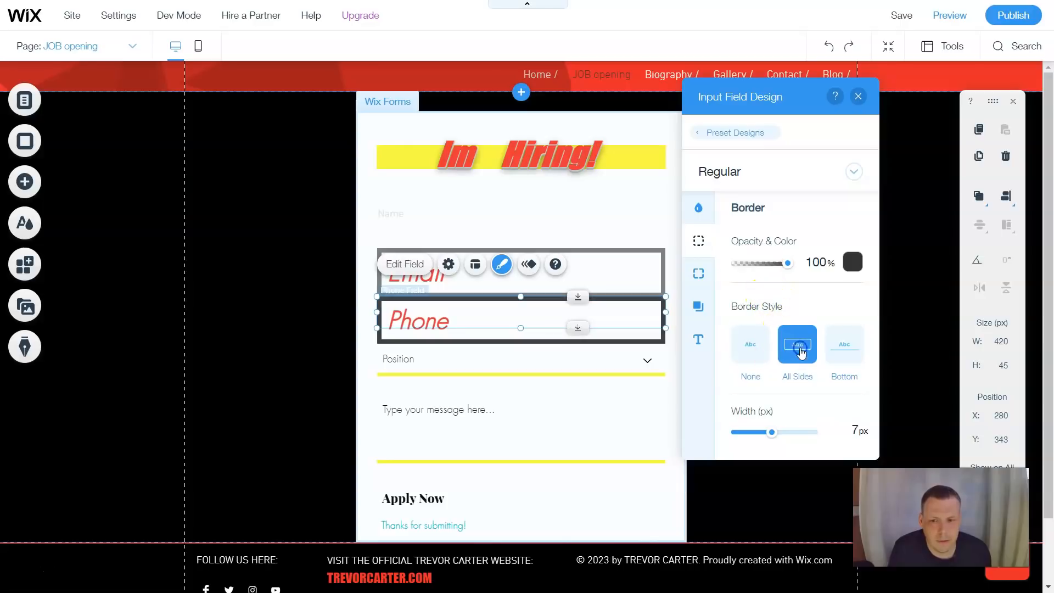
{"action": "left_click", "coordinate": [680, 357]}
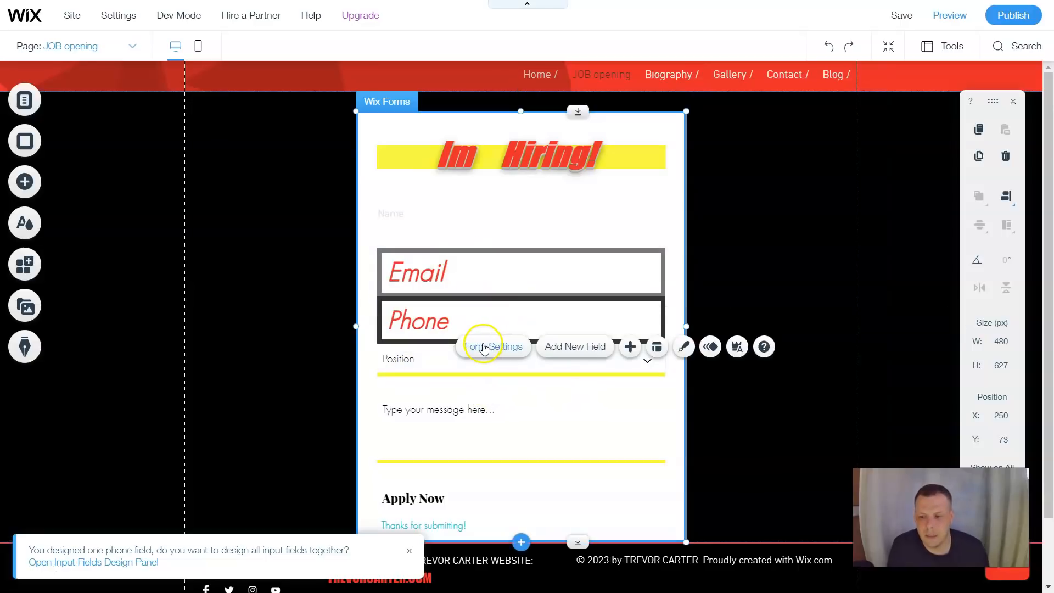
Open the Position dropdown's list of choices, review the job options, and close it.
{"action": "left_click", "coordinate": [460, 374]}
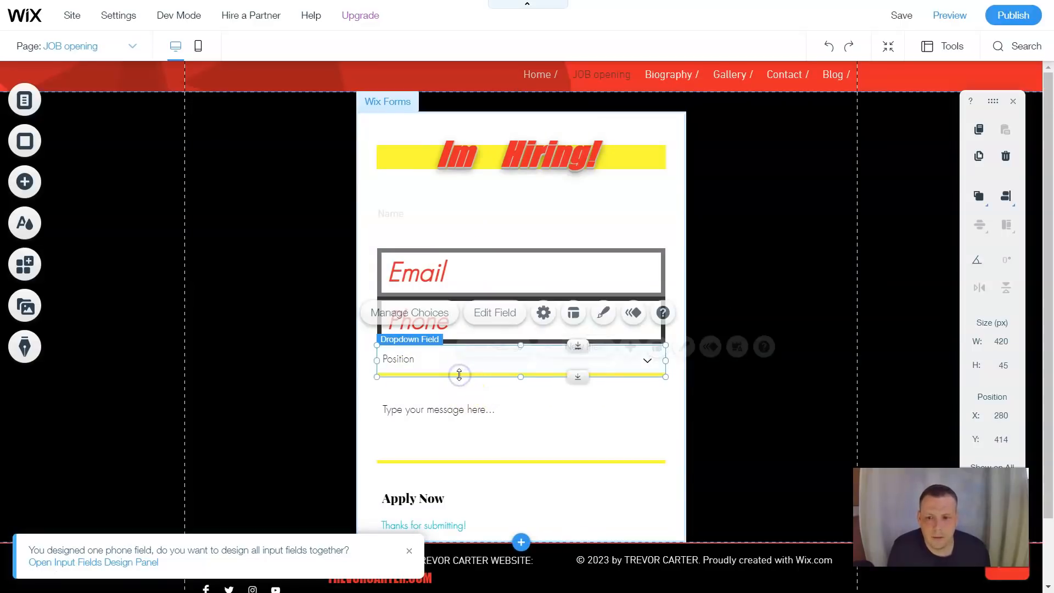
{"action": "double_click", "coordinate": [459, 375]}
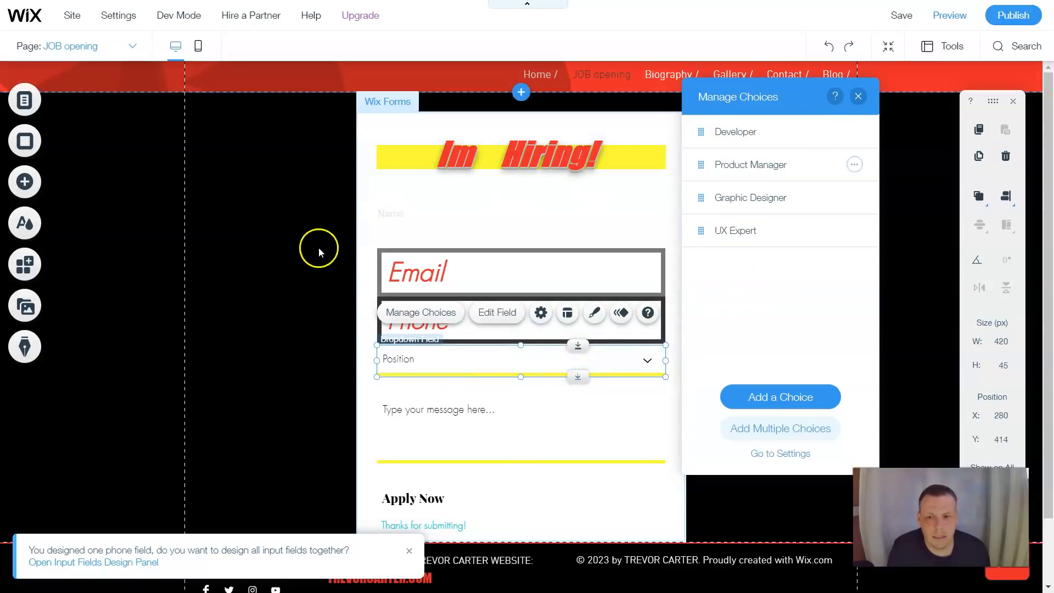
{"action": "left_click", "coordinate": [431, 405]}
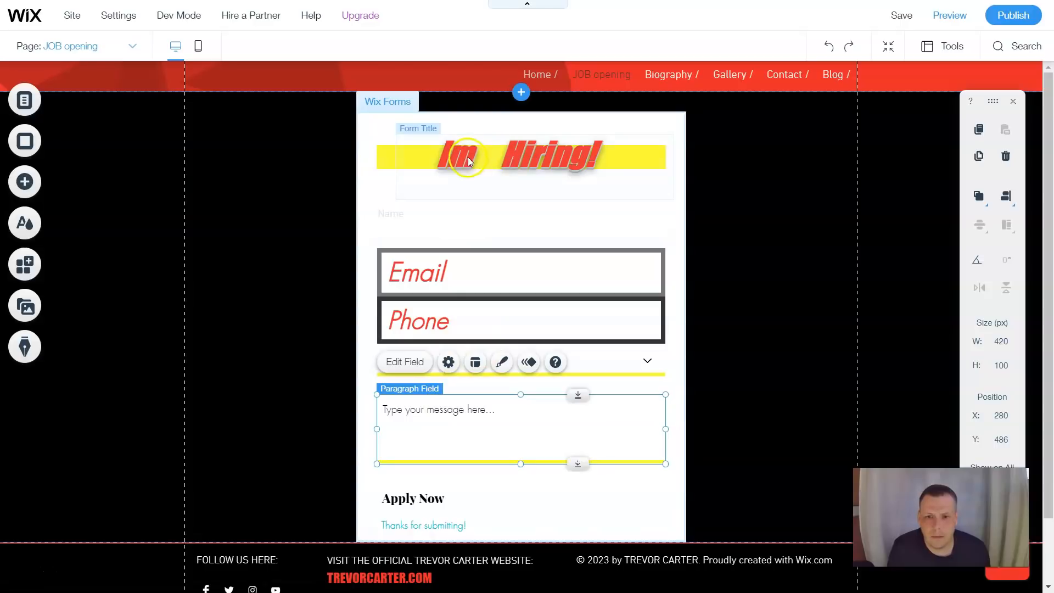
{"action": "double_click", "coordinate": [488, 171]}
{"action": "key", "text": "Escape"}
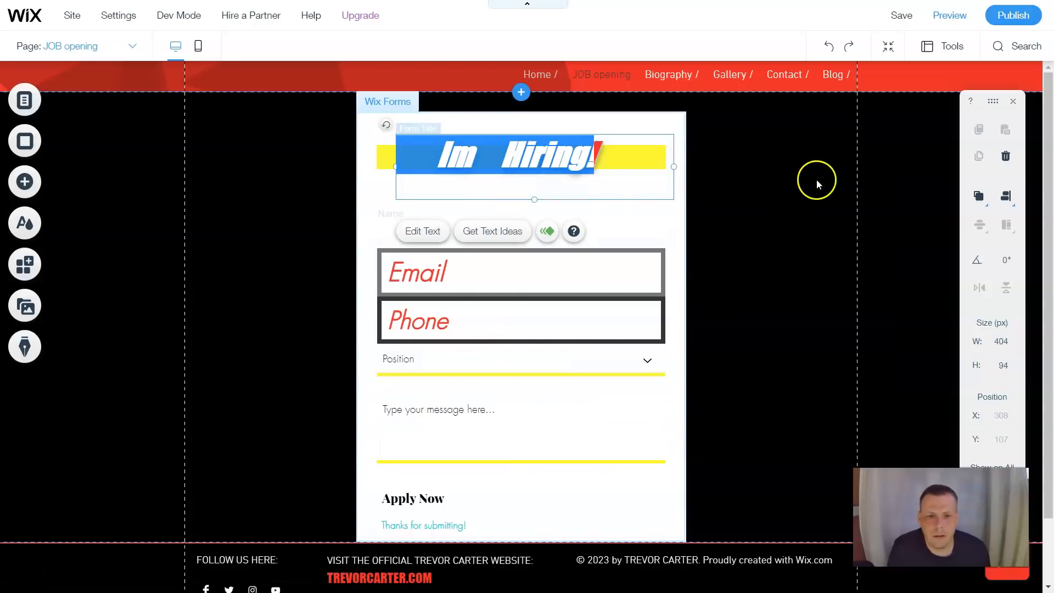
{"action": "left_click", "coordinate": [507, 292]}
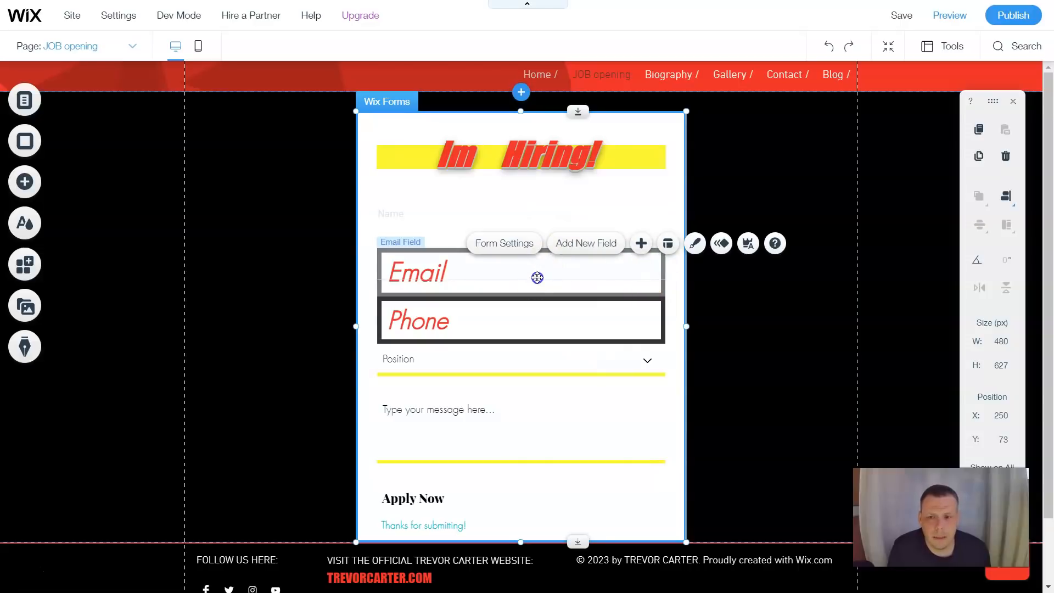
Apply the Float-In animation to the Email field and close the animation choices.
{"action": "left_click", "coordinate": [537, 278]}
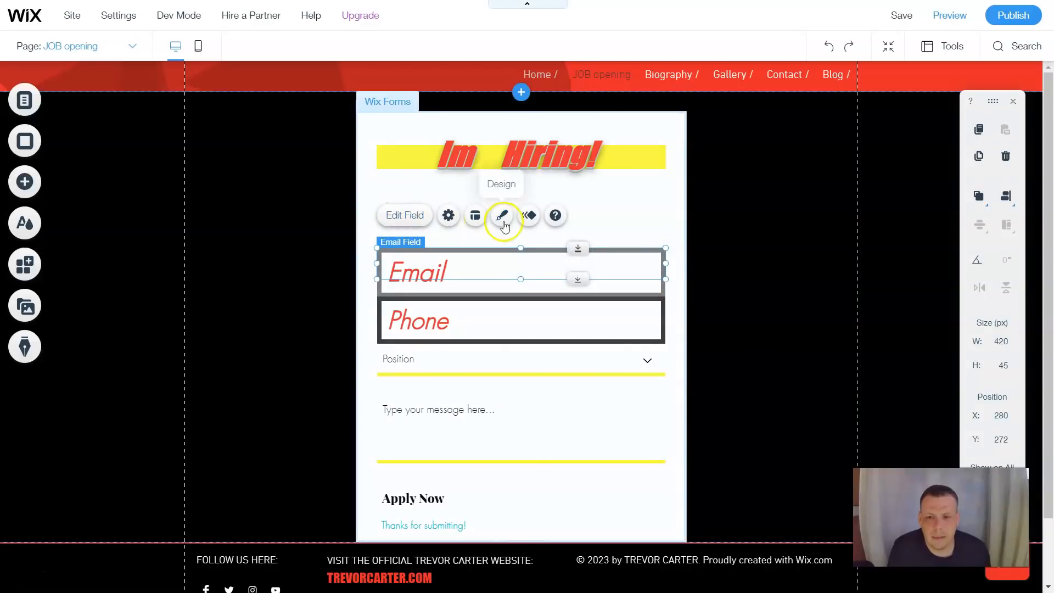
{"action": "left_click", "coordinate": [530, 218]}
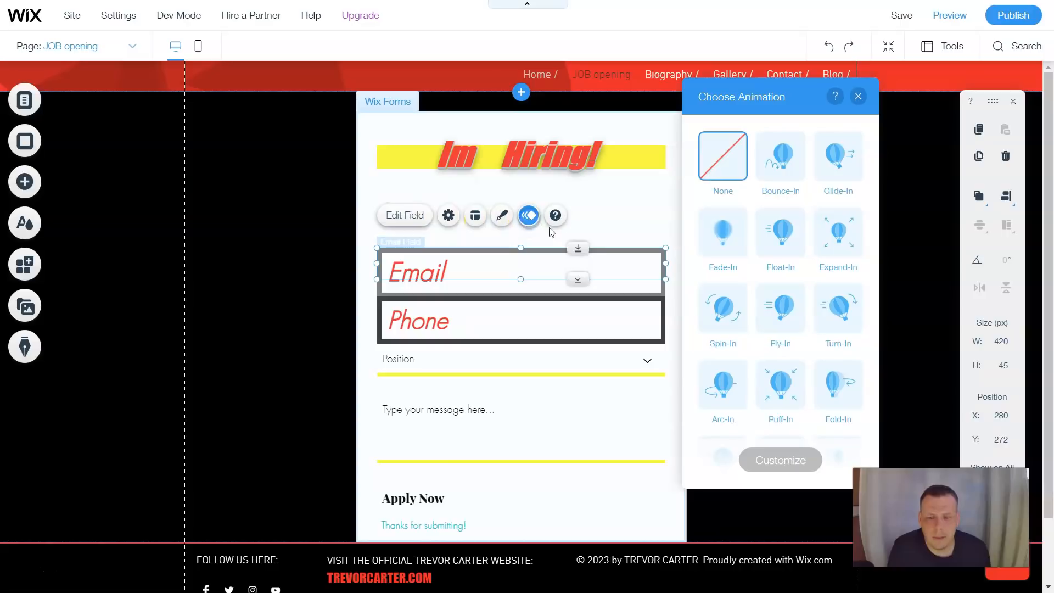
{"action": "left_click", "coordinate": [781, 237]}
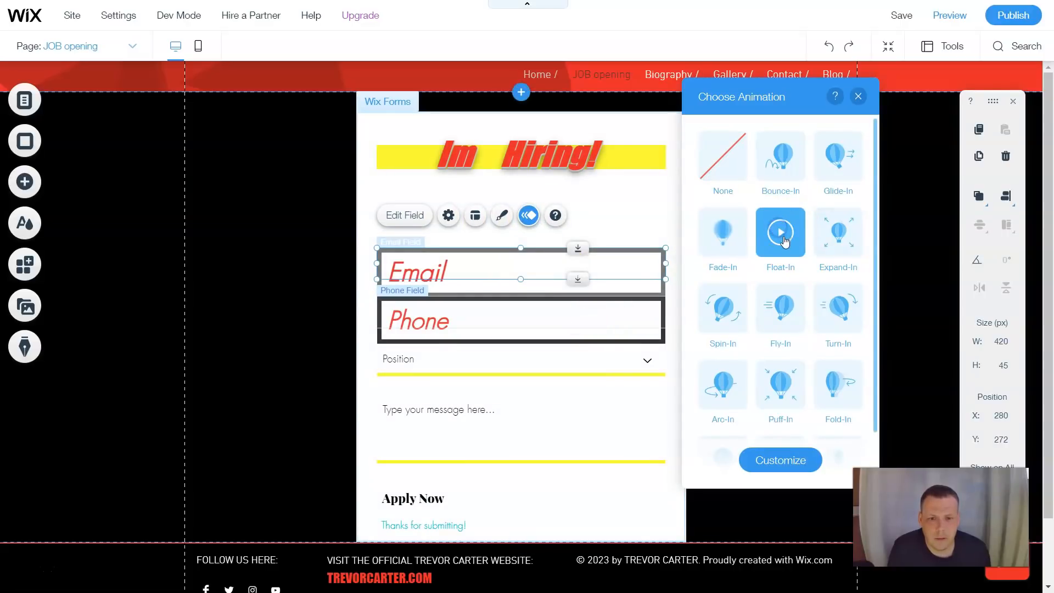
{"action": "left_click", "coordinate": [858, 96]}
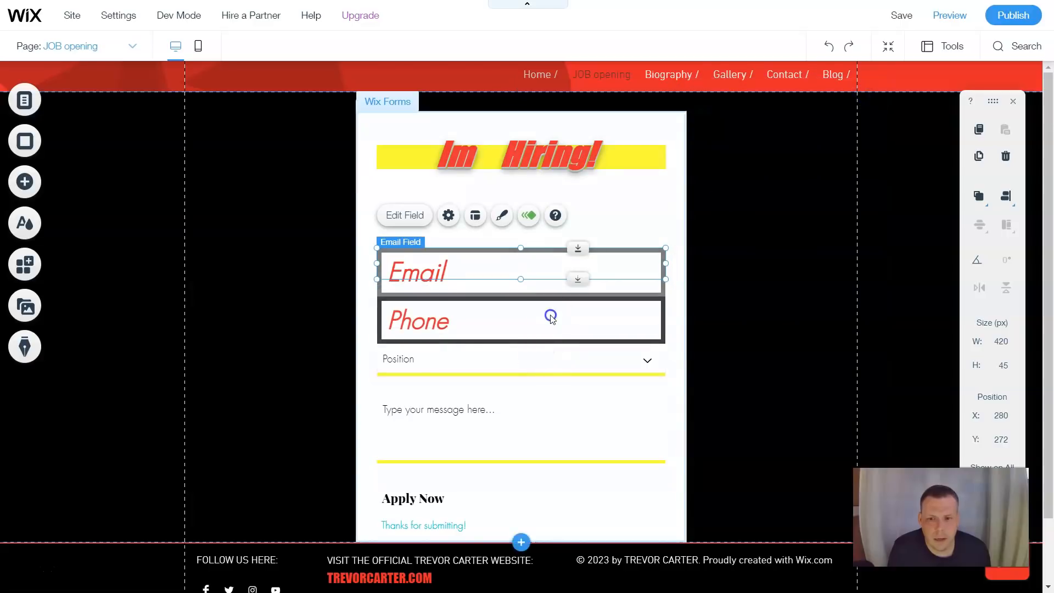
Apply the Float-In animation to the Phone field and close the animation choices.
{"action": "left_click", "coordinate": [551, 318]}
{"action": "left_click", "coordinate": [529, 265]}
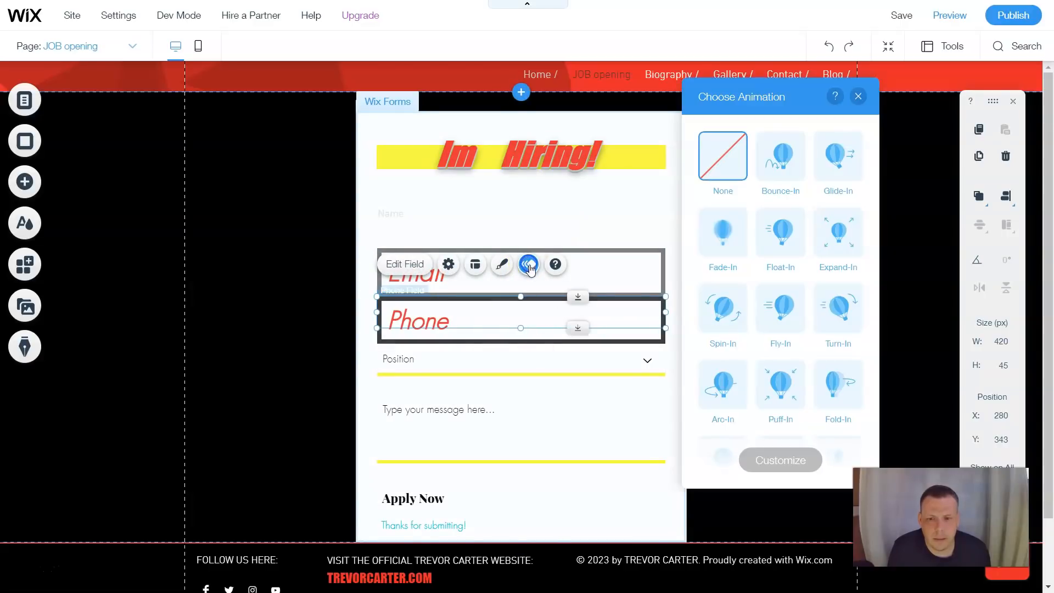
{"action": "left_click", "coordinate": [780, 233]}
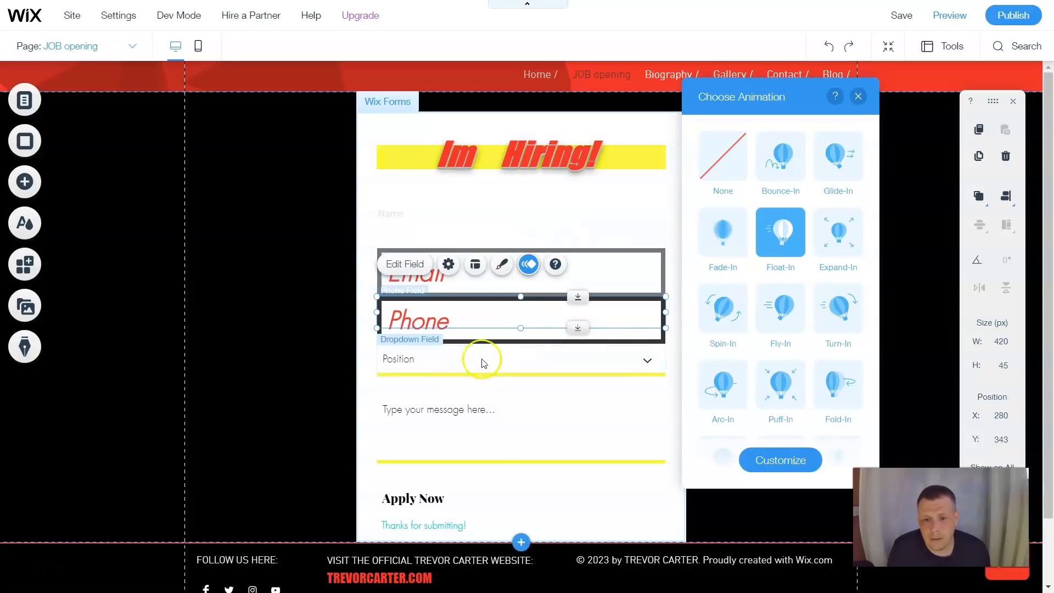
{"action": "left_click", "coordinate": [859, 97]}
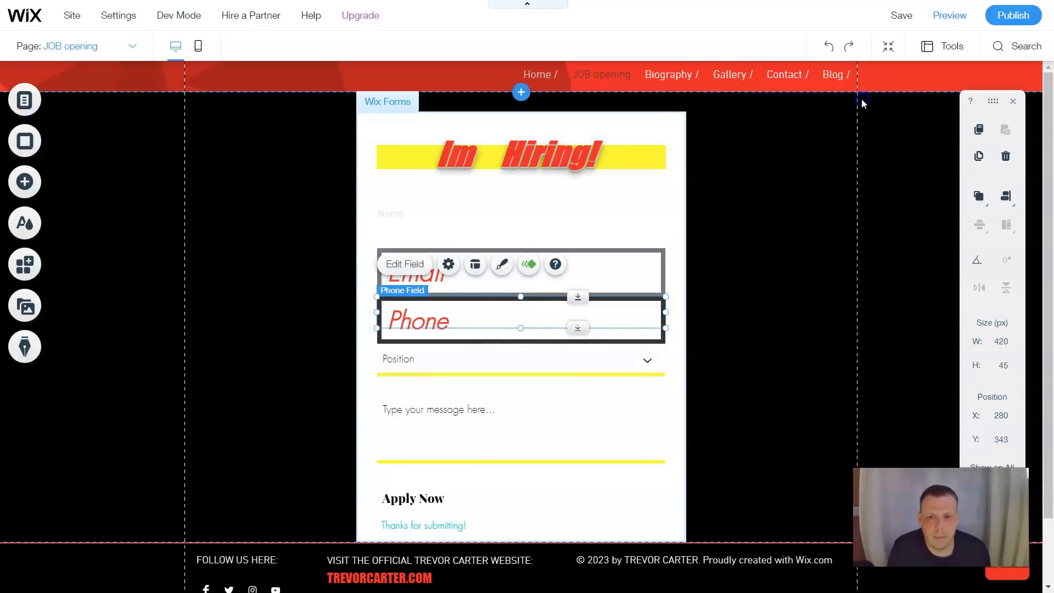
Review the Name field's advanced settings and its input layout options, closing each one.
{"action": "left_click", "coordinate": [580, 206]}
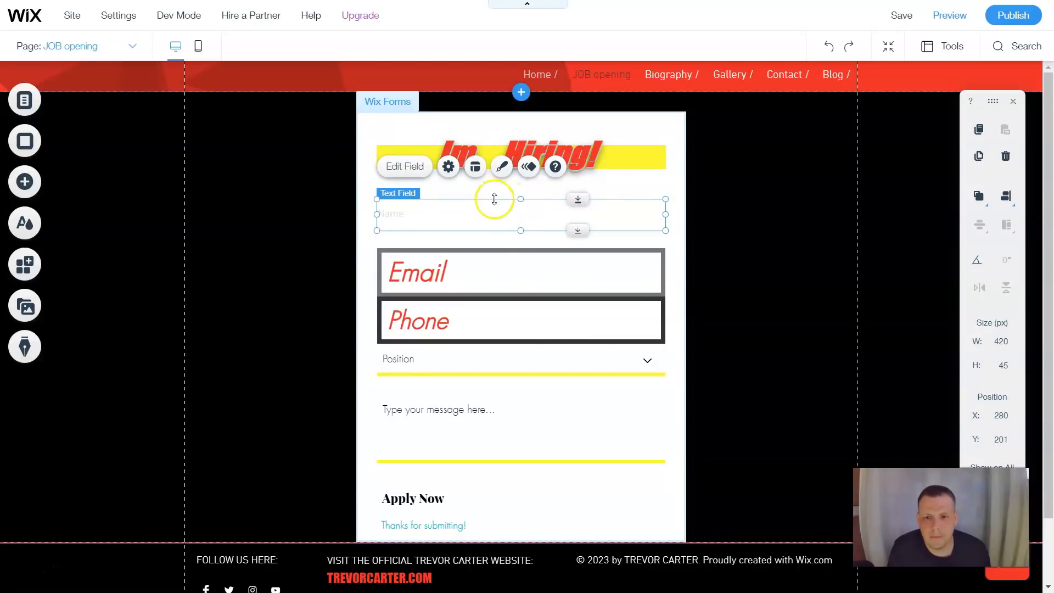
{"action": "left_click", "coordinate": [672, 136]}
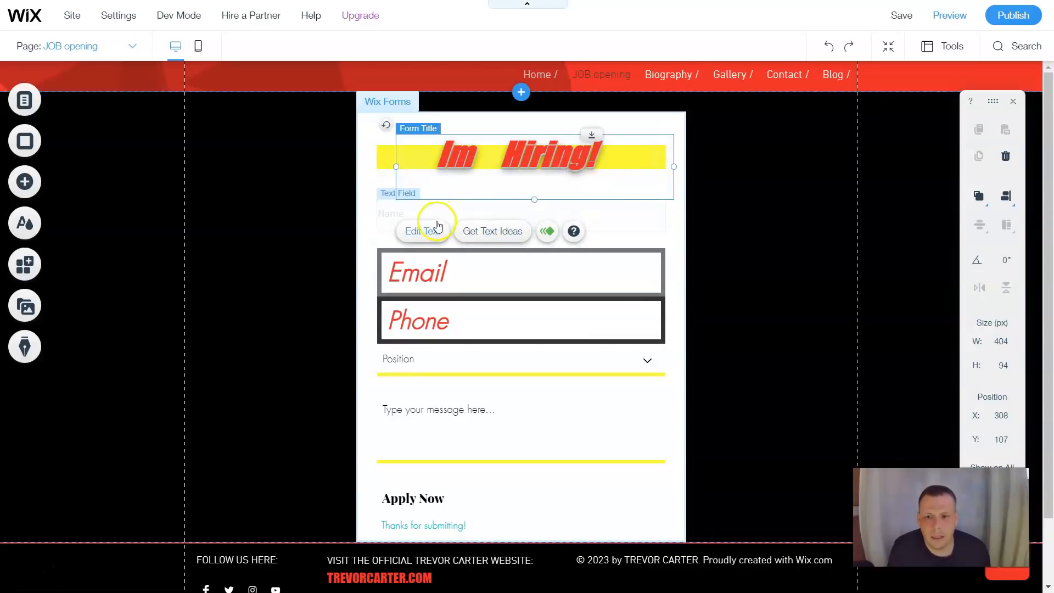
{"action": "left_click", "coordinate": [382, 213]}
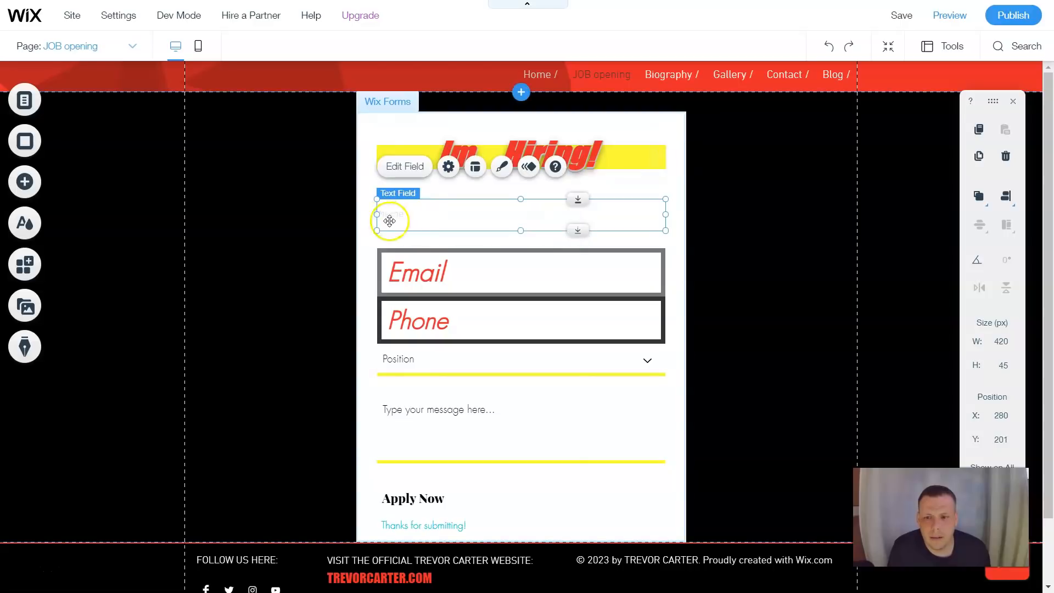
{"action": "left_click", "coordinate": [449, 166]}
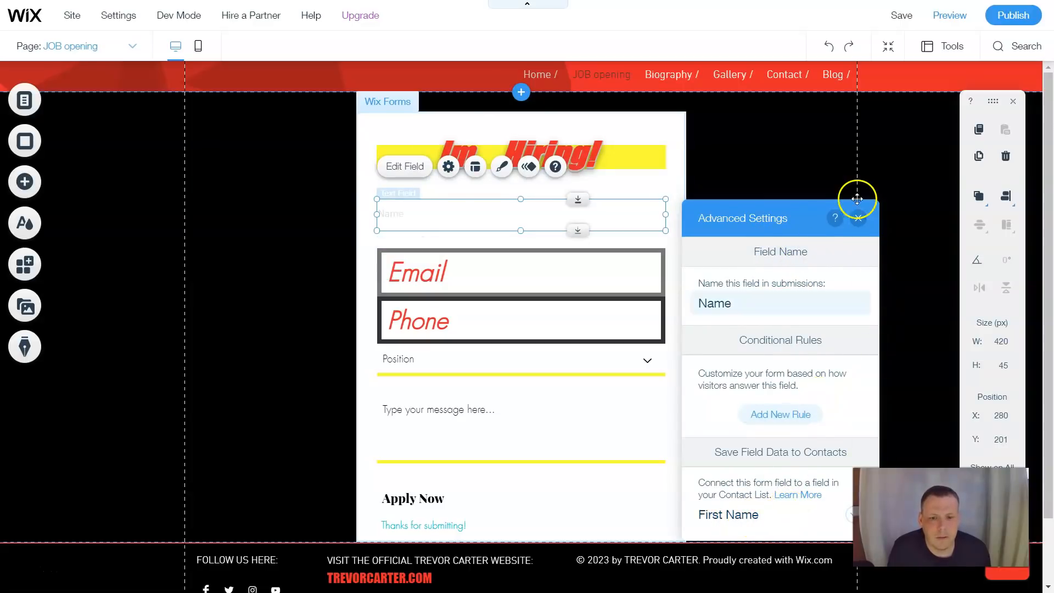
{"action": "left_click", "coordinate": [860, 219]}
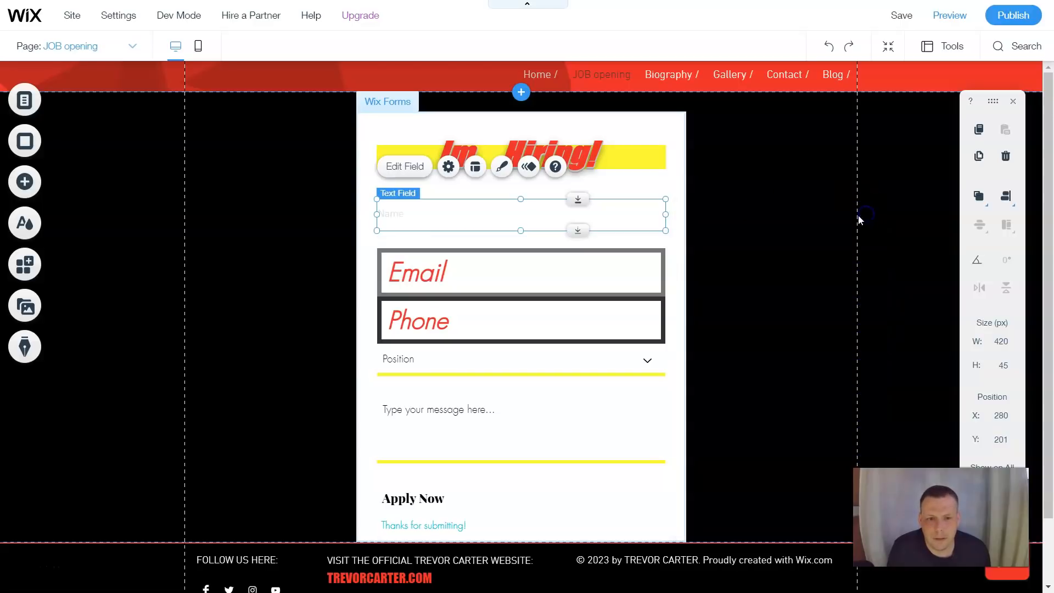
{"action": "left_click", "coordinate": [477, 168]}
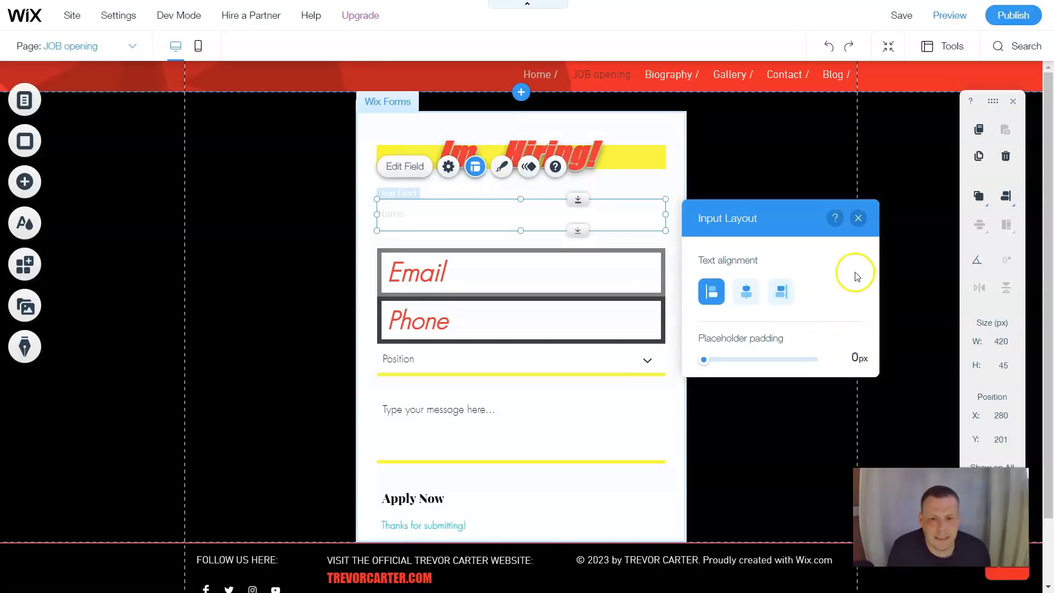
{"action": "left_click", "coordinate": [860, 218]}
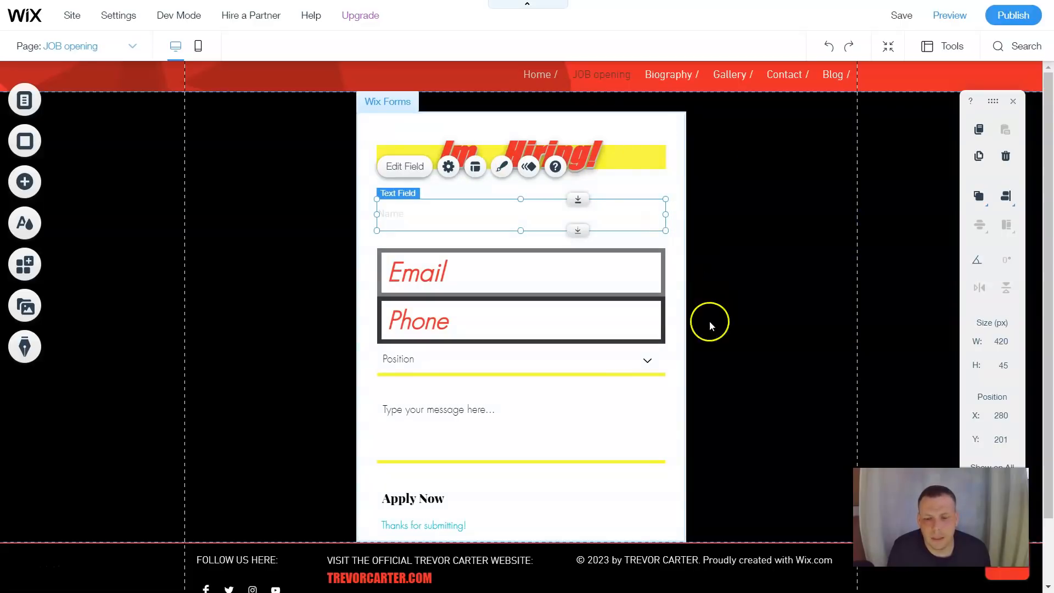
Select the form's submit button, browse the library of addable buttons, including the payment and iTunes ones, and close the library.
{"action": "scroll", "coordinate": [598, 394], "scroll_direction": "down", "scroll_amount": 2}
{"action": "left_click", "coordinate": [436, 423]}
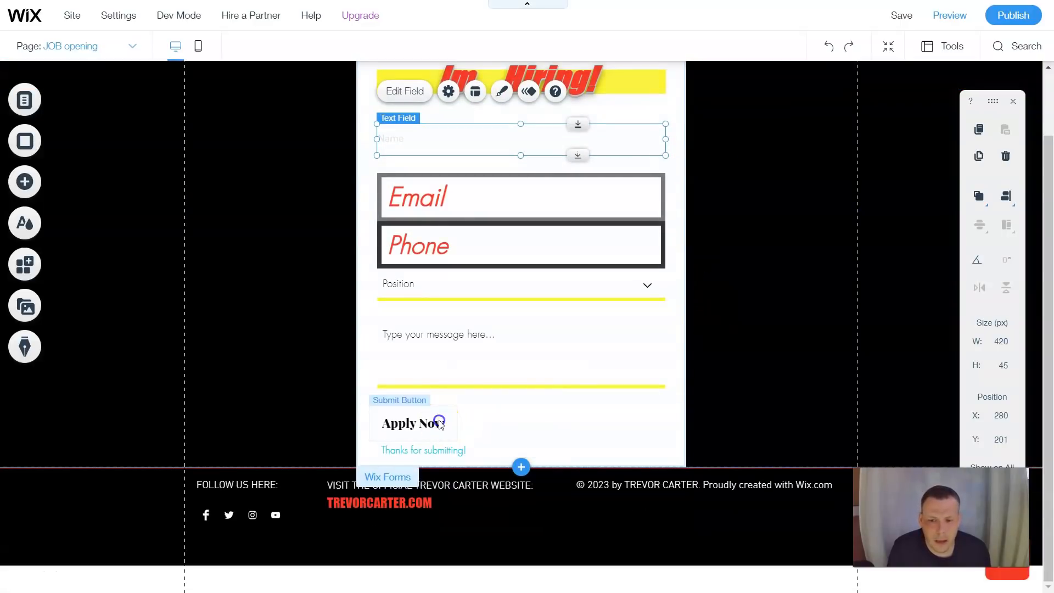
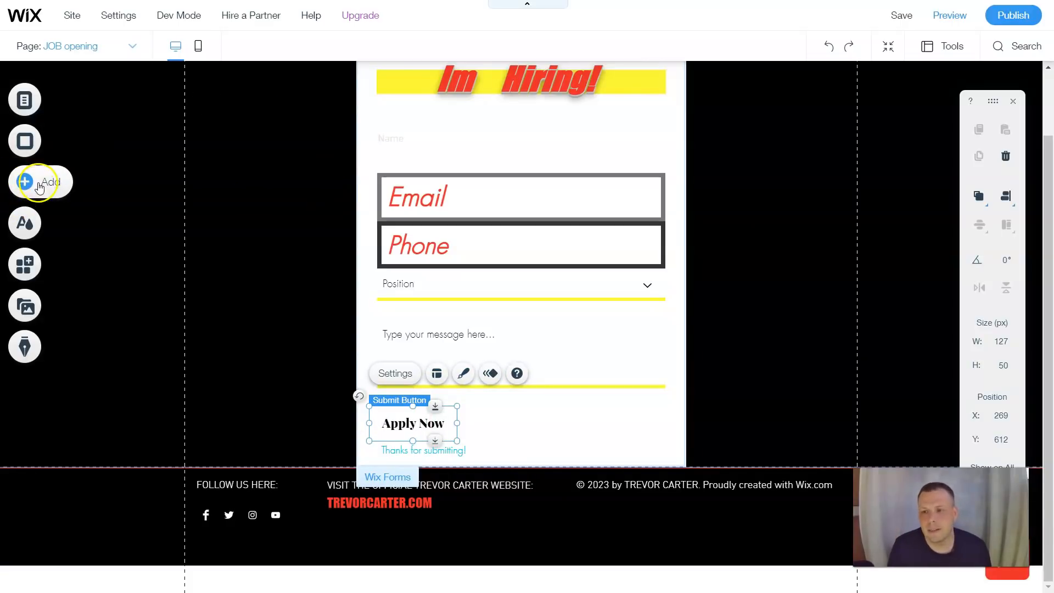
{"action": "left_click", "coordinate": [40, 190]}
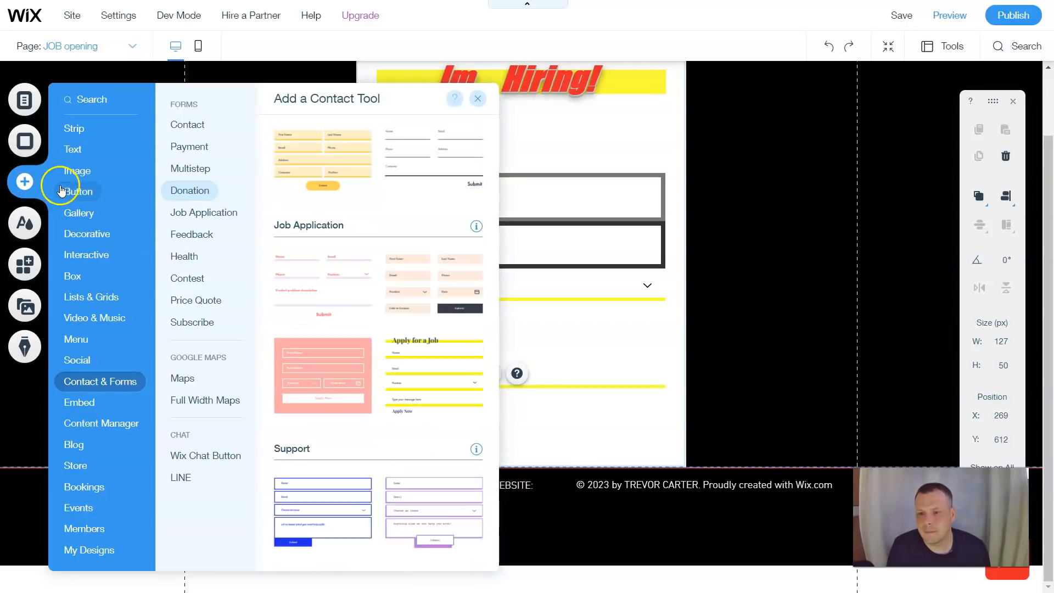
{"action": "left_click", "coordinate": [61, 191]}
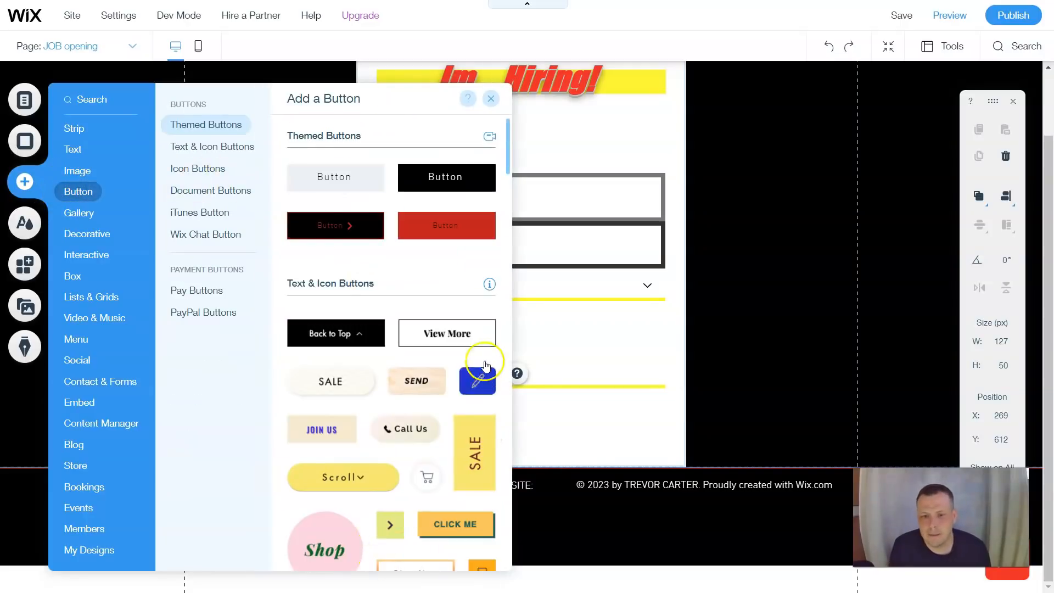
{"action": "scroll", "coordinate": [418, 439], "scroll_direction": "down", "scroll_amount": 4}
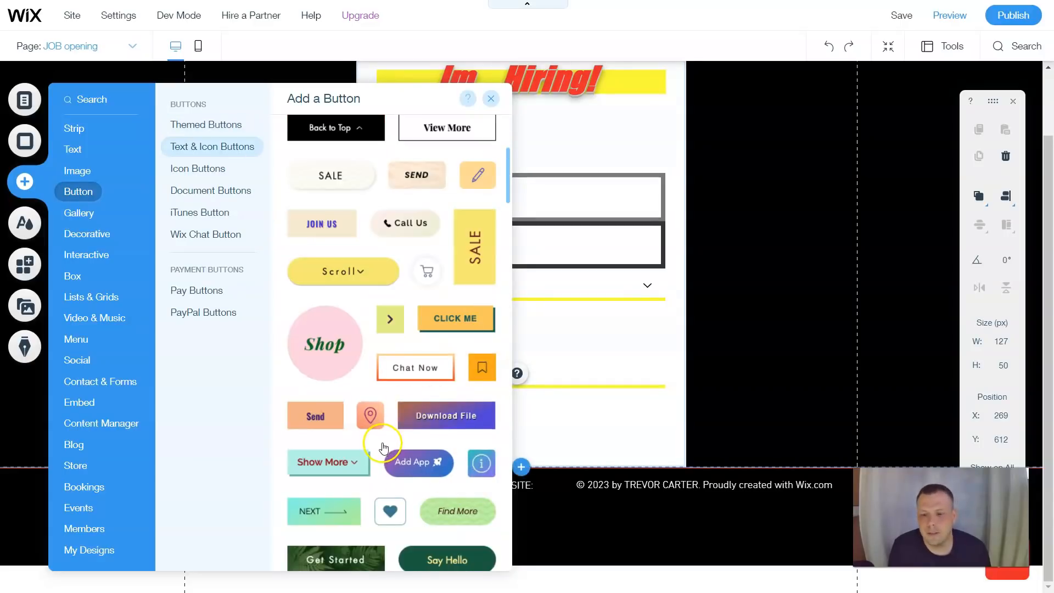
{"action": "scroll", "coordinate": [403, 460], "scroll_direction": "down", "scroll_amount": 5}
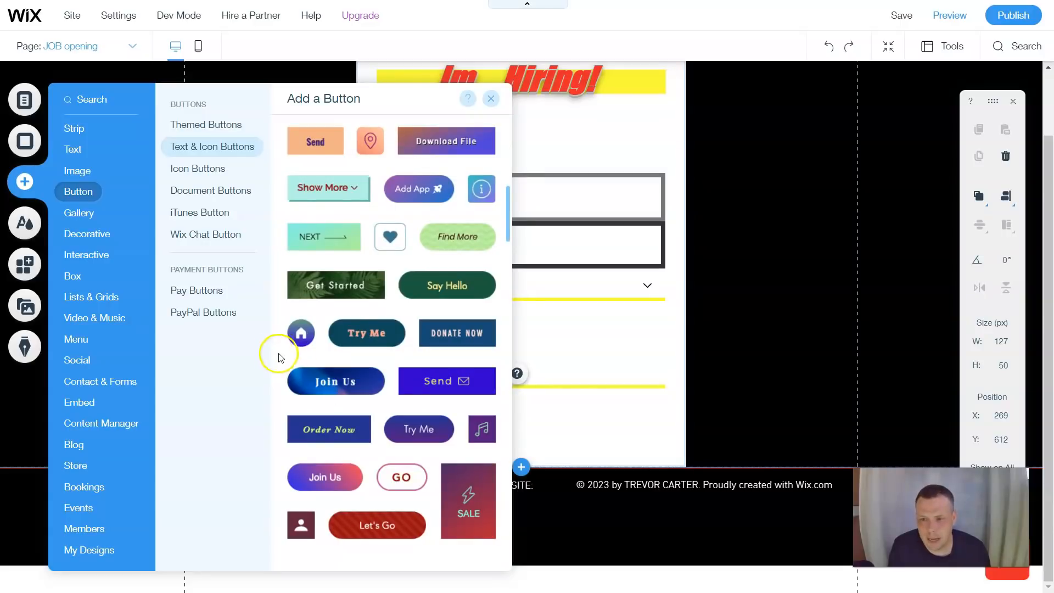
{"action": "left_click", "coordinate": [219, 312]}
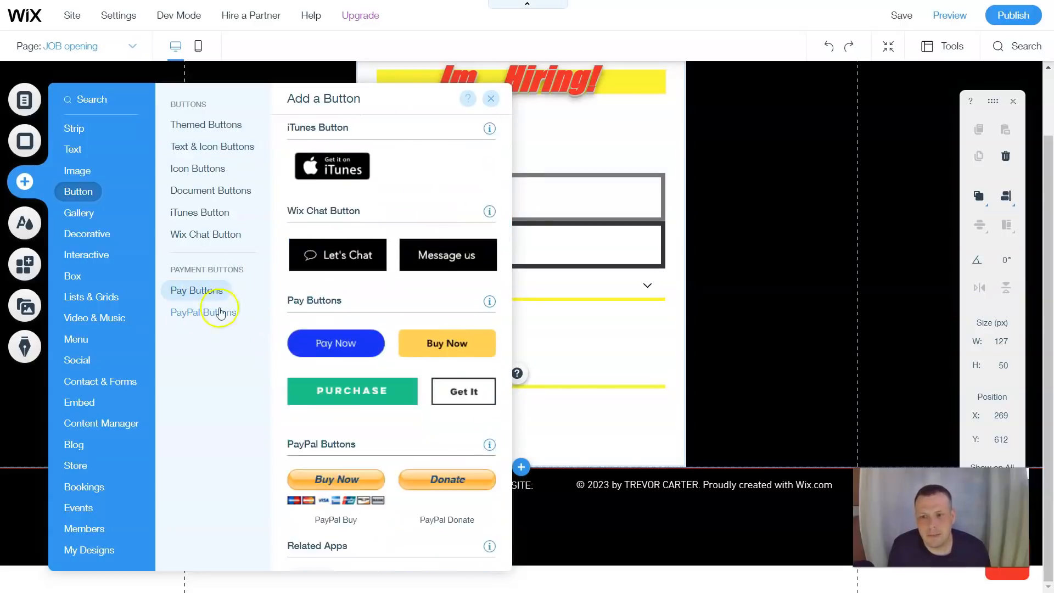
{"action": "left_click", "coordinate": [211, 212]}
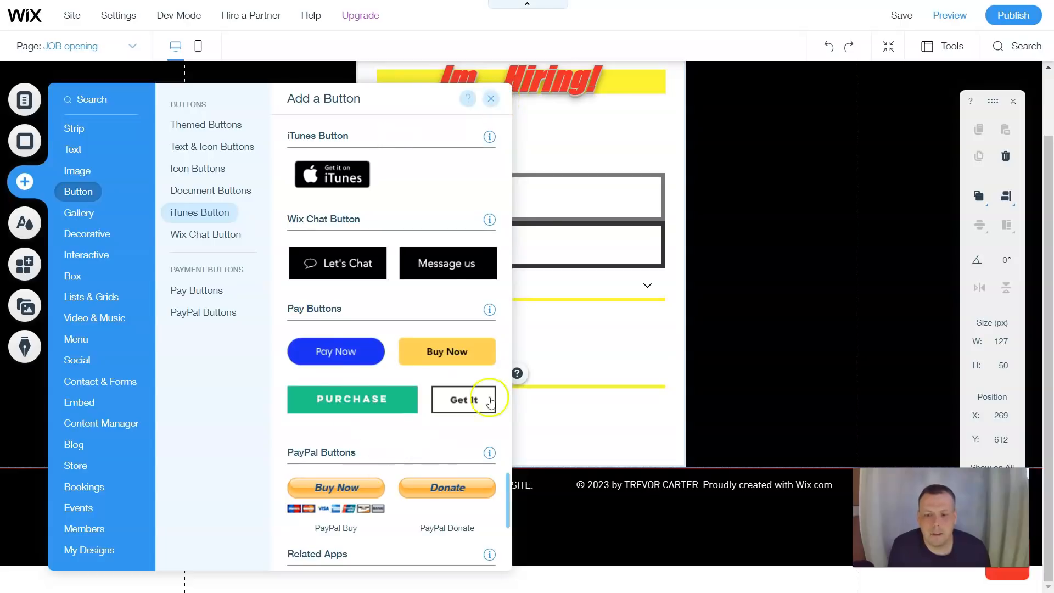
{"action": "left_click", "coordinate": [491, 99]}
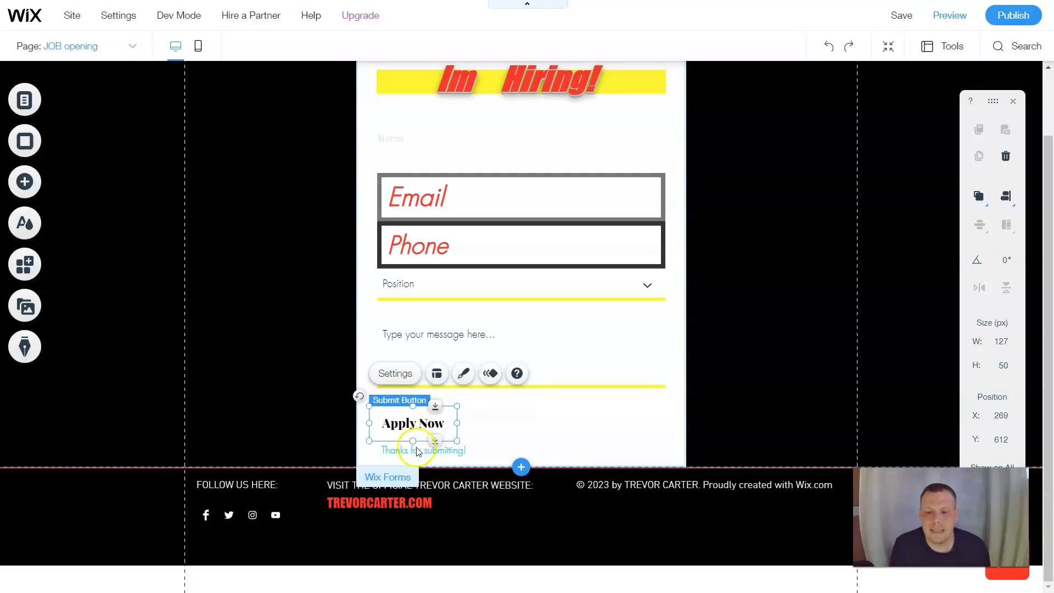
Change the submit button's text to "Send for your job!".
{"action": "left_click", "coordinate": [408, 374]}
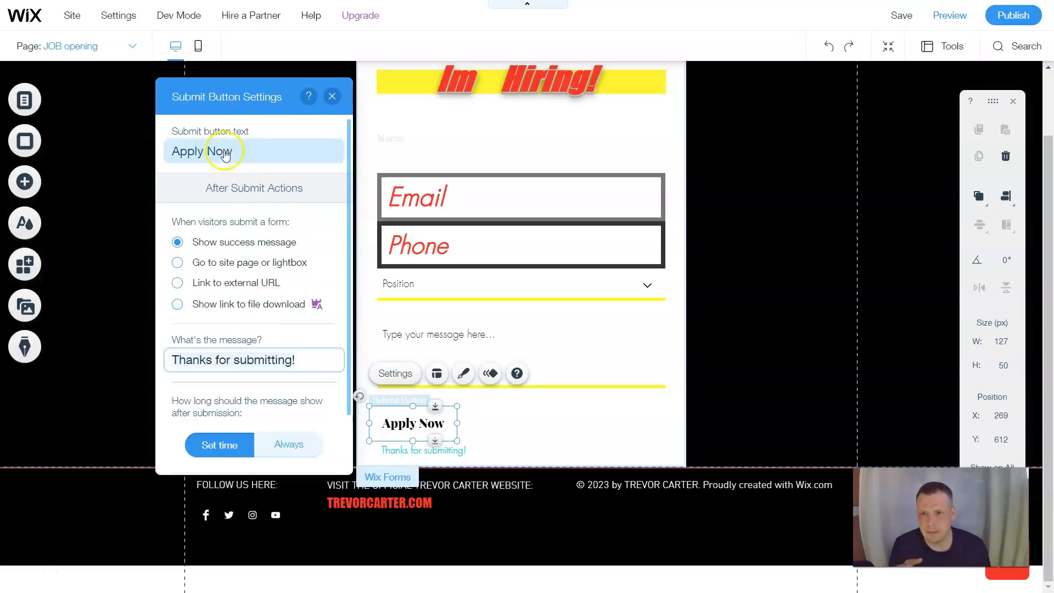
{"action": "left_click", "coordinate": [256, 156]}
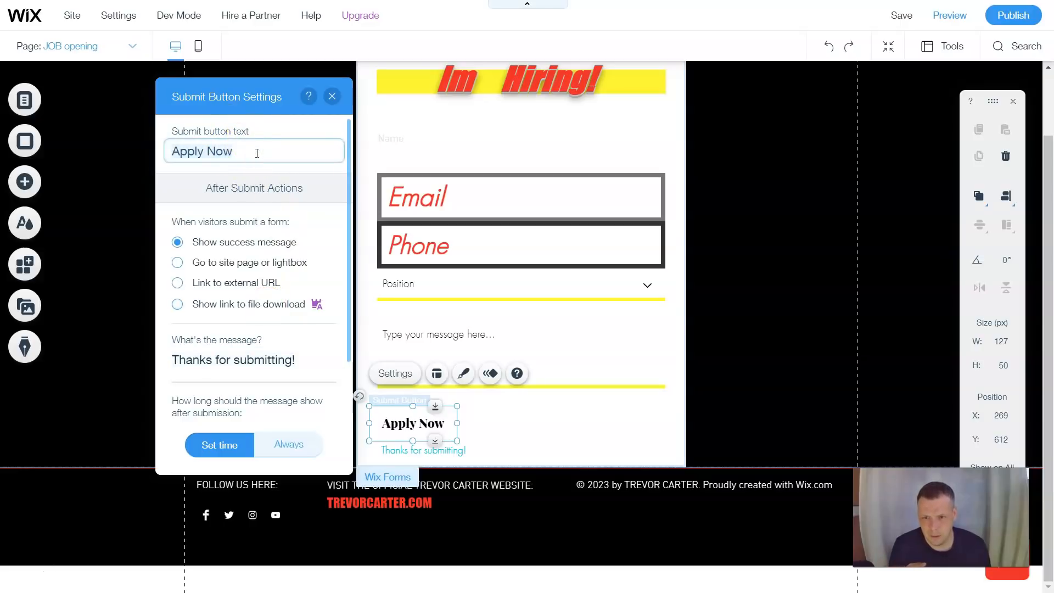
{"action": "key", "text": "BackSpace"}
{"action": "key", "text": "BackSpace"}
{"action": "key", "text": "BackSpace"}
{"action": "key", "text": "BackSpace"}
{"action": "key", "text": "BackSpace"}
{"action": "key", "text": "BackSpace"}
{"action": "key", "text": "BackSpace"}
{"action": "key", "text": "BackSpace"}
{"action": "type", "text": "Send for your job!"}
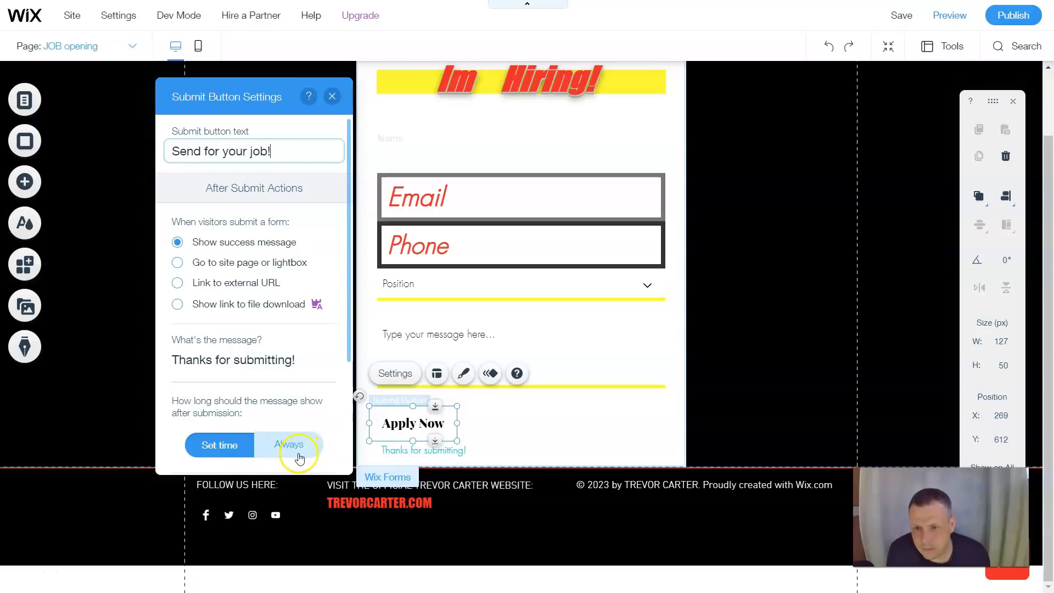
Change the form's success message to "Youll hear from me soon!" and close the submit button settings.
{"action": "left_click", "coordinate": [290, 361]}
{"action": "double_click", "coordinate": [303, 363]}
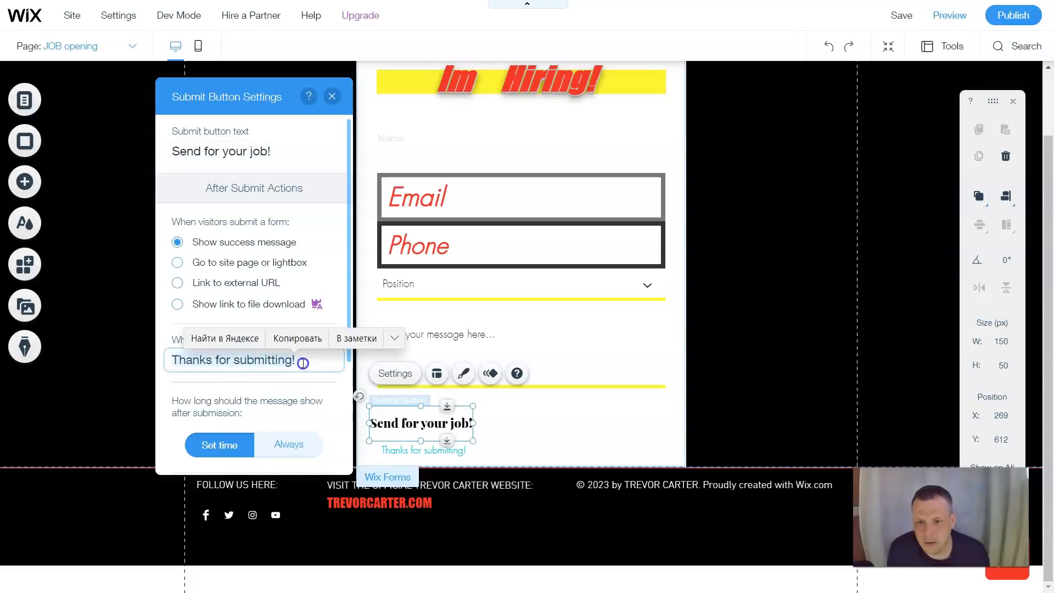
{"action": "key", "text": "BackSpace"}
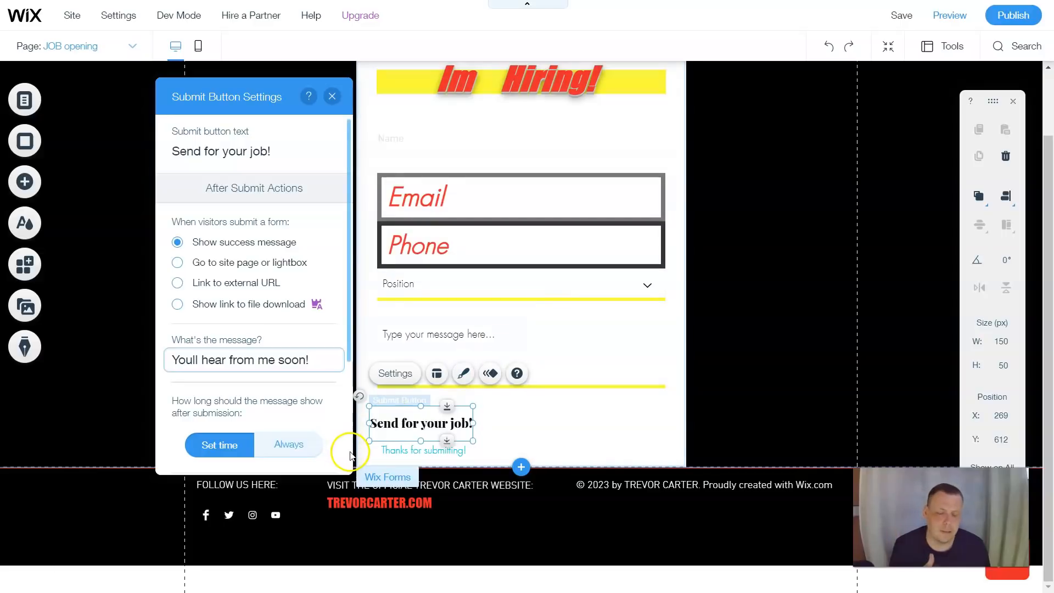
{"action": "left_click", "coordinate": [333, 97]}
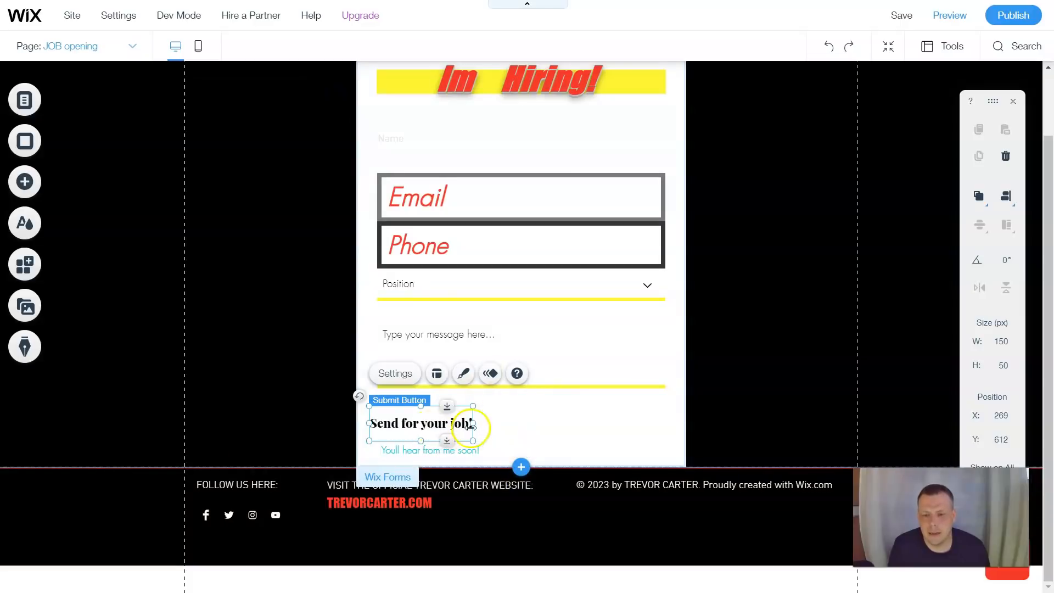
Try left and right text alignment on the submit button, restore centre alignment, and close the layout options.
{"action": "left_click", "coordinate": [442, 378]}
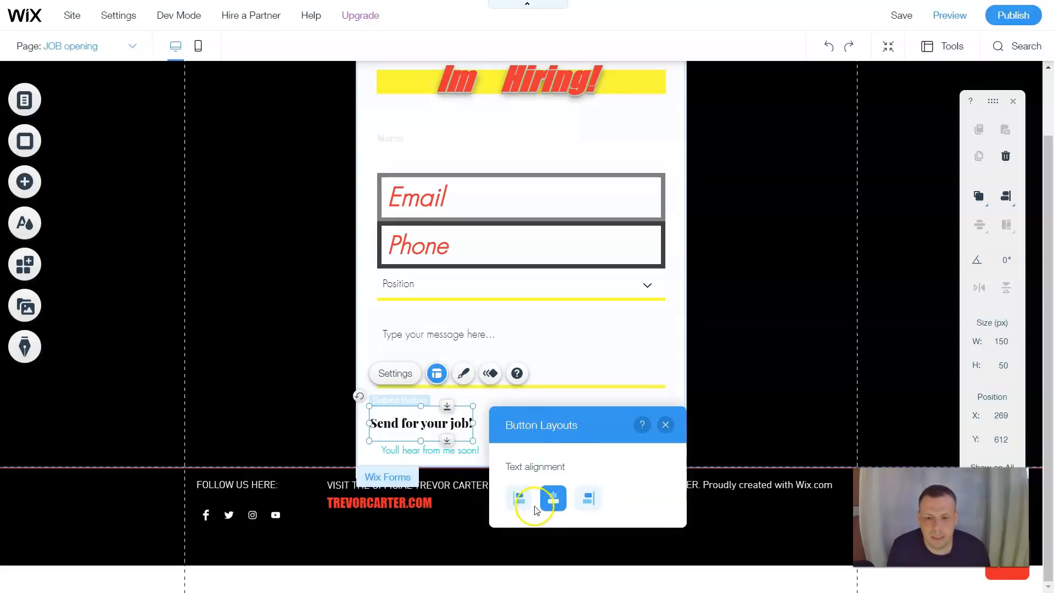
{"action": "left_click", "coordinate": [520, 501]}
{"action": "left_click", "coordinate": [581, 500]}
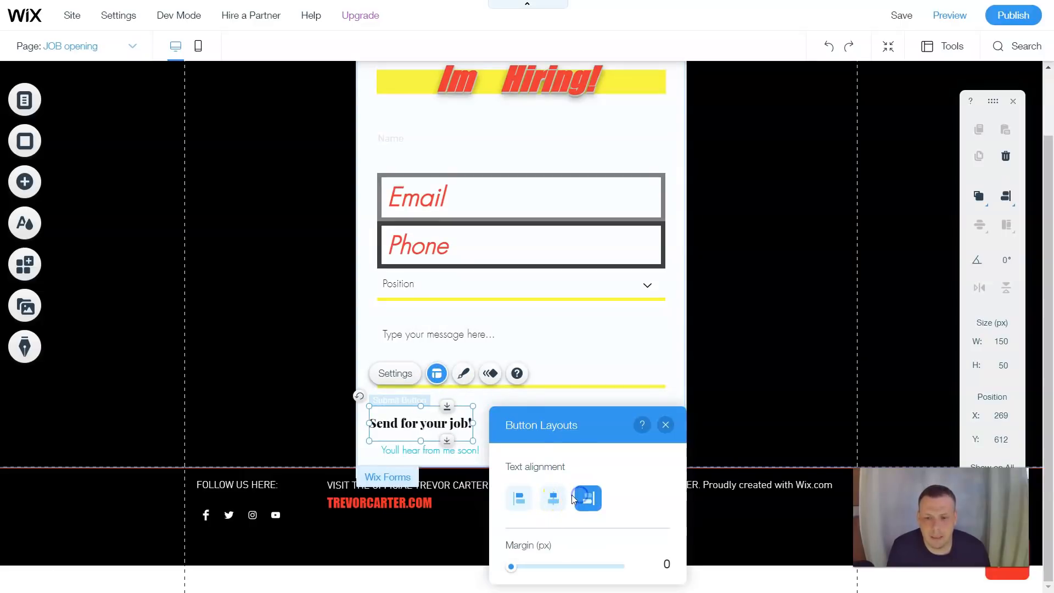
{"action": "left_click", "coordinate": [551, 499]}
{"action": "left_click_drag", "start_coordinate": [538, 422], "coordinate": [567, 230]}
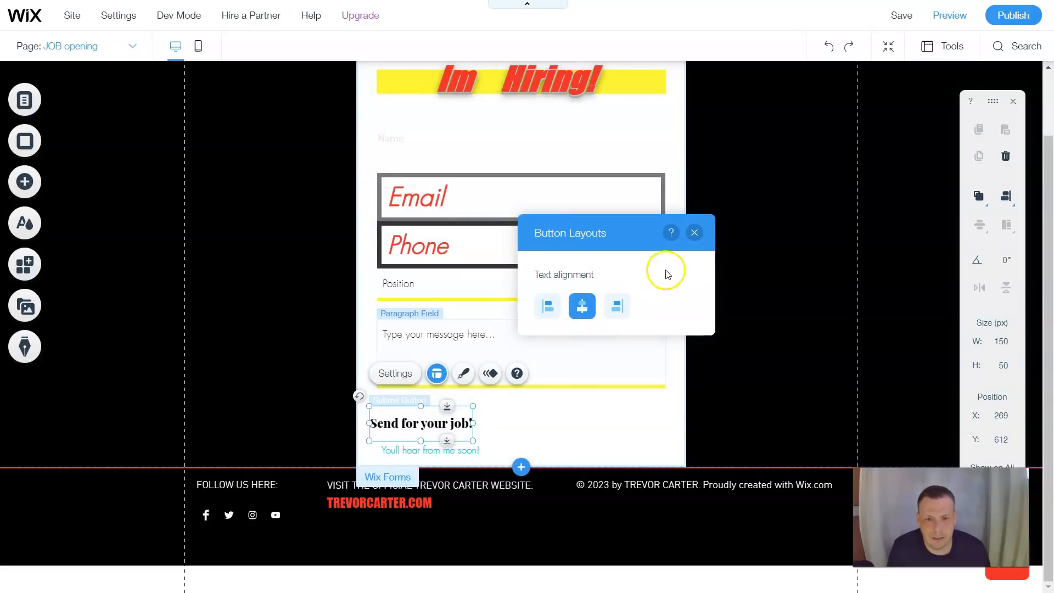
{"action": "left_click", "coordinate": [694, 233]}
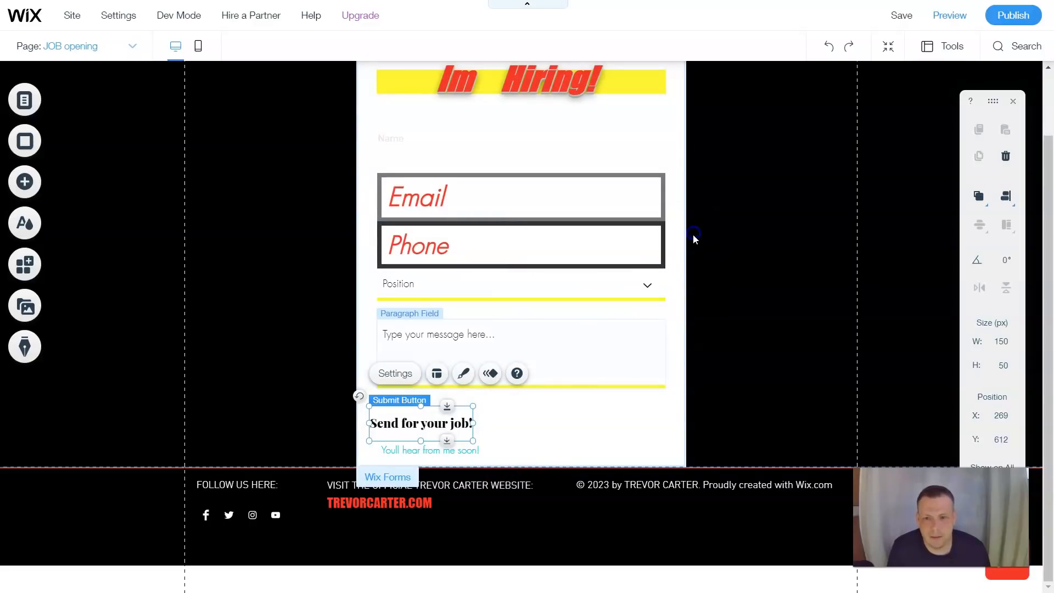
Browse the preset designs available for the form's submit button, from the themed styles through the whole collection of additional buttons.
{"action": "left_click", "coordinate": [466, 376]}
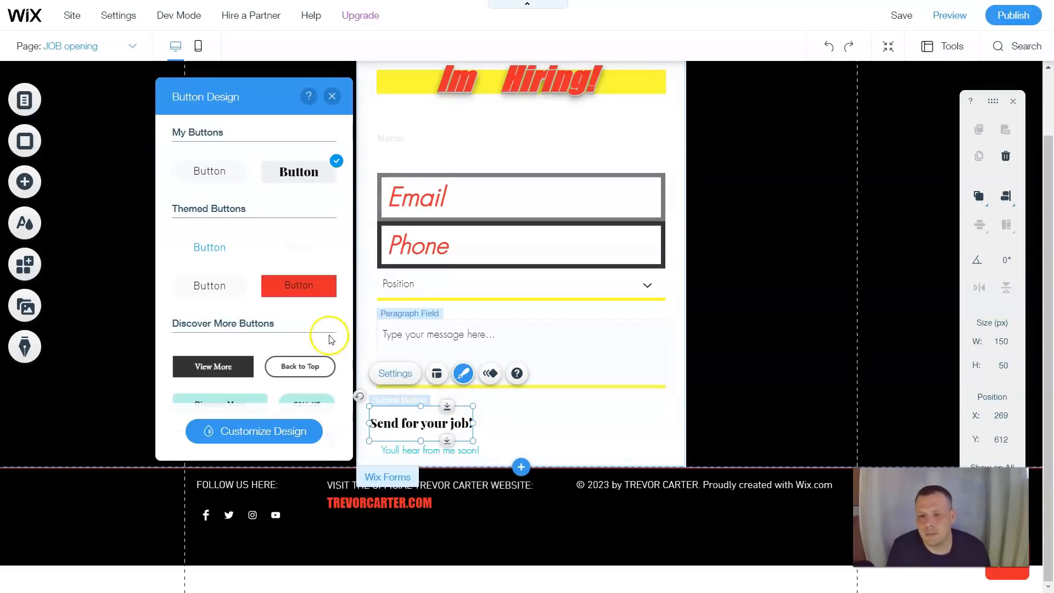
{"action": "left_click", "coordinate": [300, 287]}
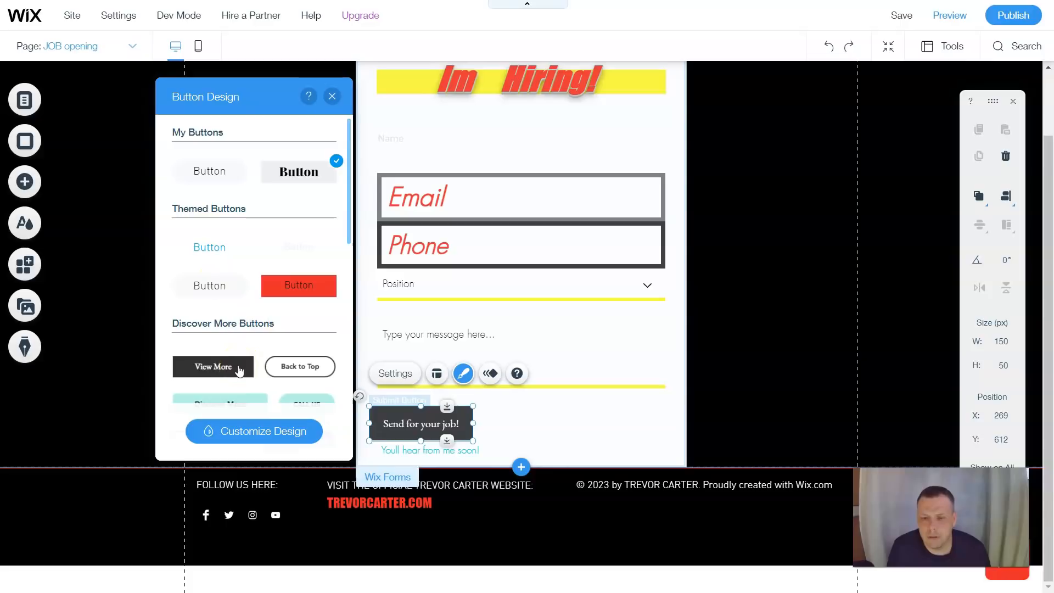
{"action": "scroll", "coordinate": [256, 346], "scroll_direction": "down", "scroll_amount": 2}
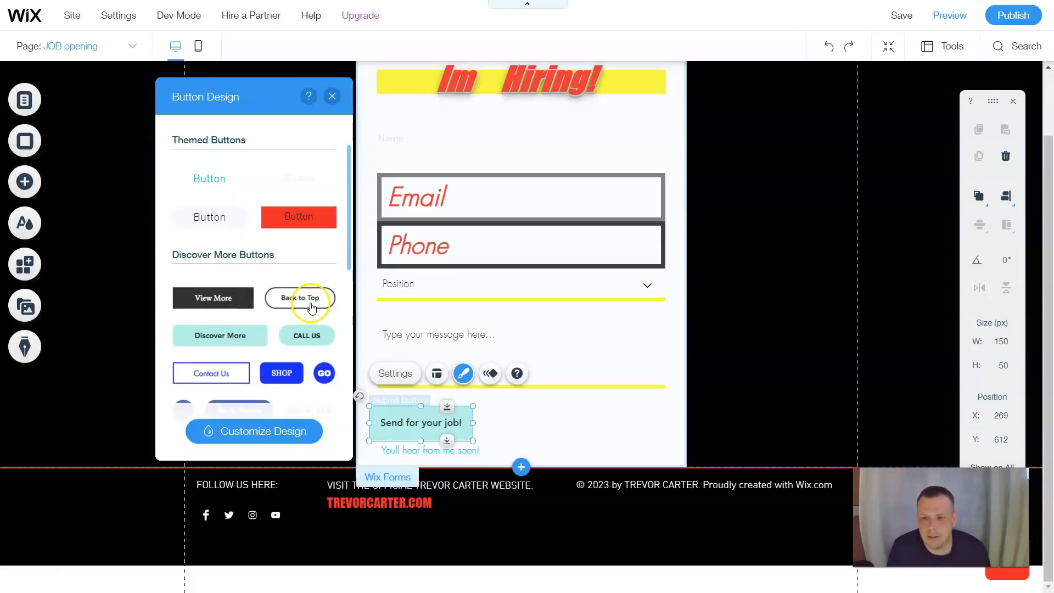
{"action": "scroll", "coordinate": [296, 335], "scroll_direction": "down", "scroll_amount": 2}
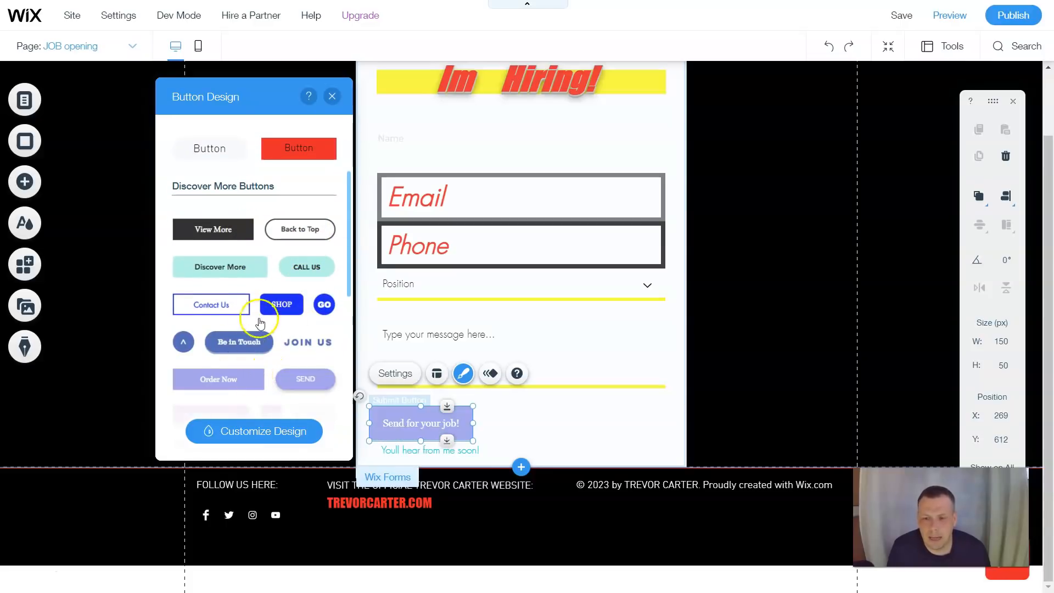
{"action": "scroll", "coordinate": [319, 350], "scroll_direction": "down", "scroll_amount": 2}
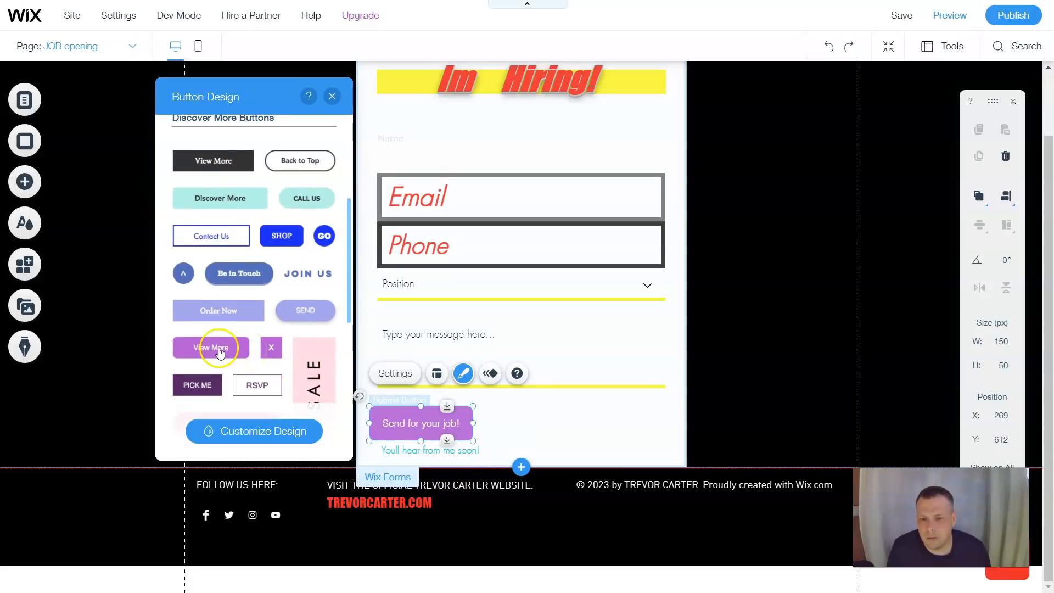
{"action": "scroll", "coordinate": [220, 357], "scroll_direction": "down", "scroll_amount": 4}
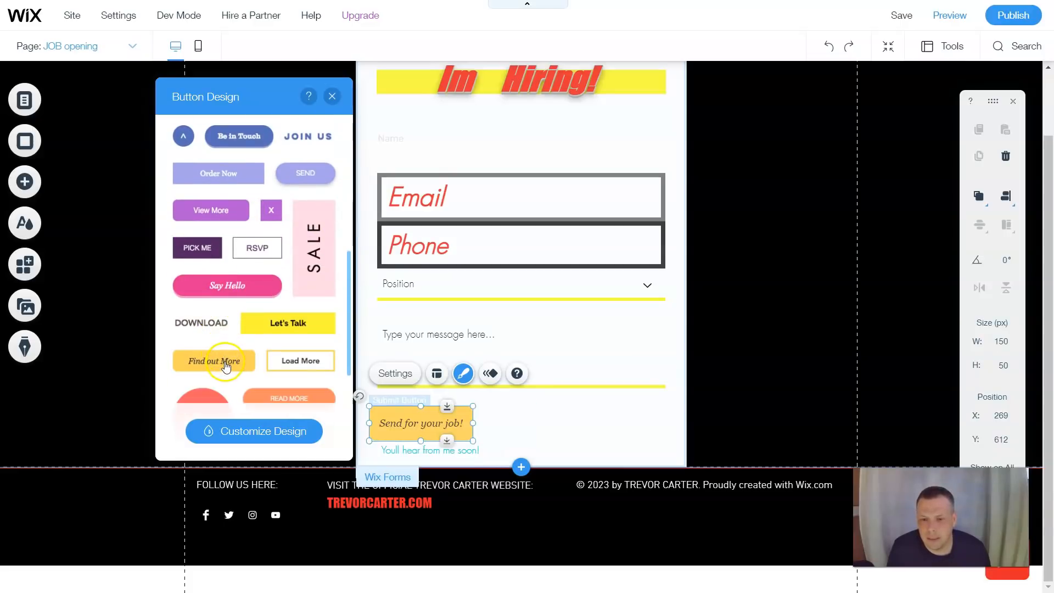
{"action": "scroll", "coordinate": [225, 366], "scroll_direction": "down", "scroll_amount": 4}
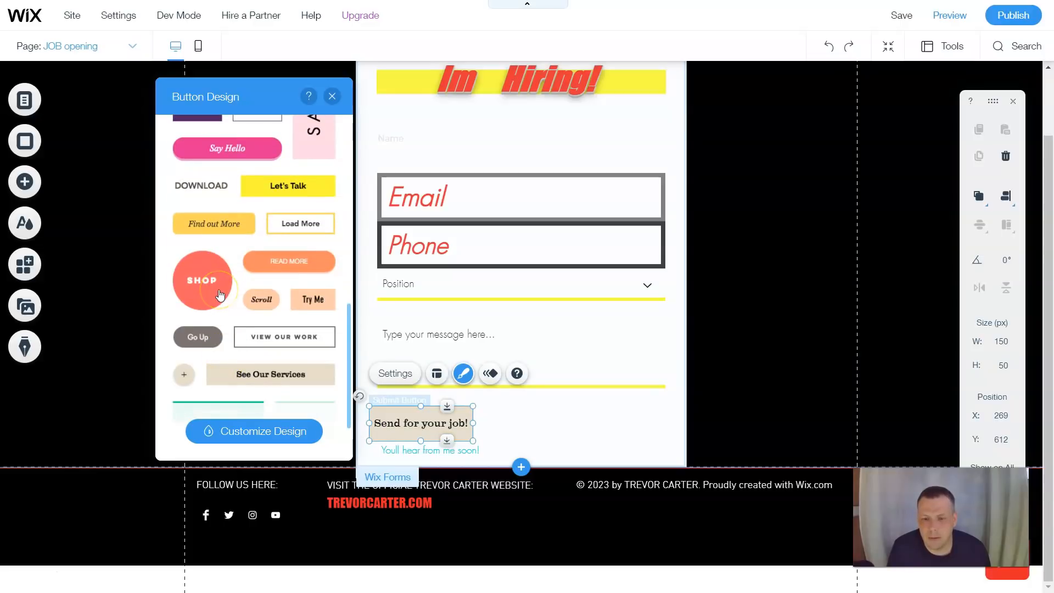
{"action": "scroll", "coordinate": [219, 297], "scroll_direction": "down", "scroll_amount": 2}
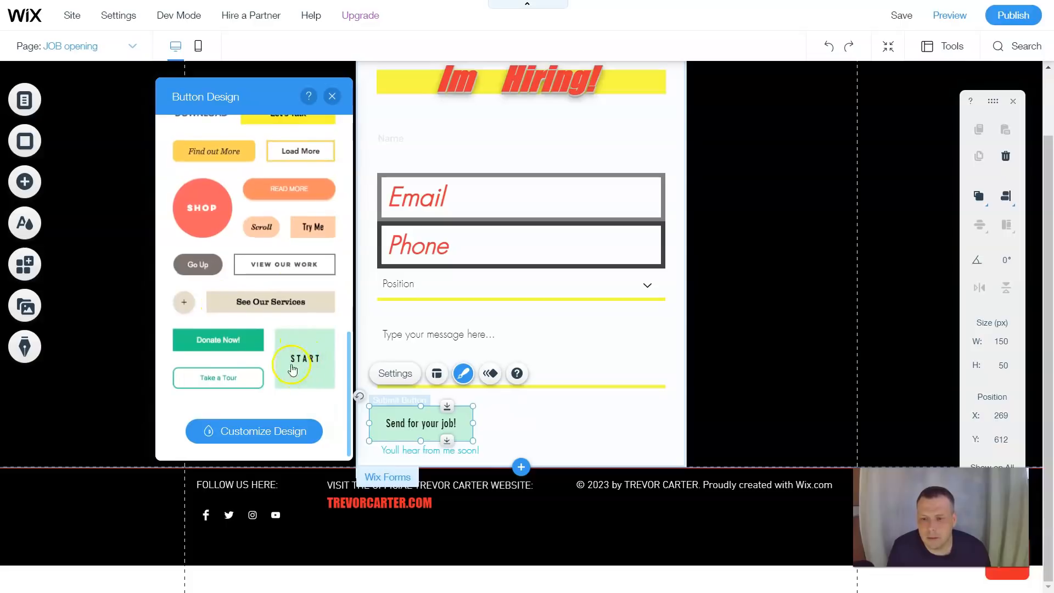
{"action": "left_click", "coordinate": [283, 300]}
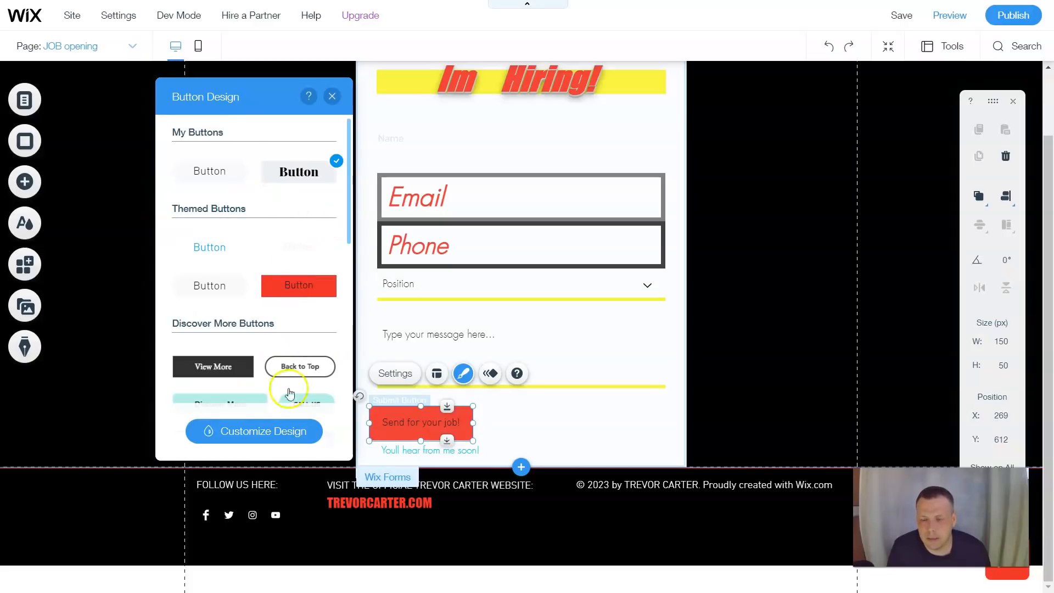
Customize the submit button's design by setting its regular text colour to the theme red #E92929.
{"action": "left_click", "coordinate": [256, 434]}
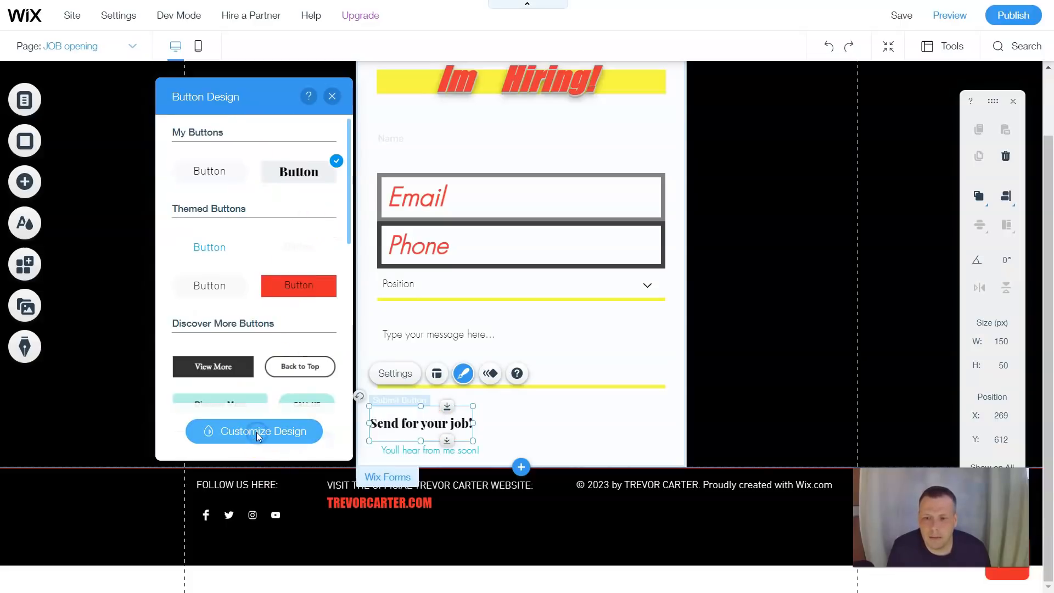
{"action": "left_click", "coordinate": [269, 239]}
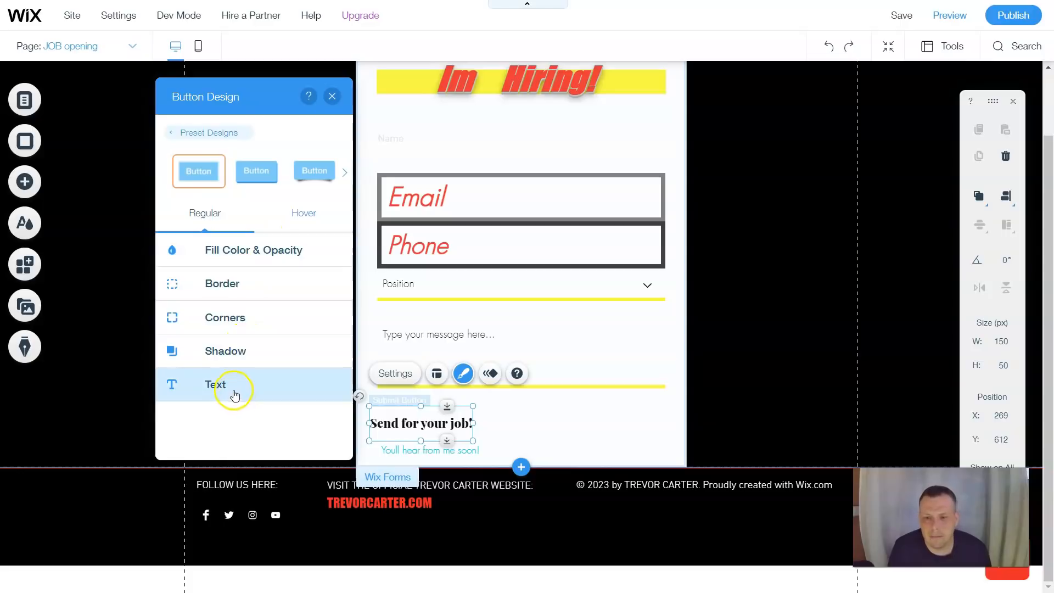
{"action": "left_click", "coordinate": [215, 386]}
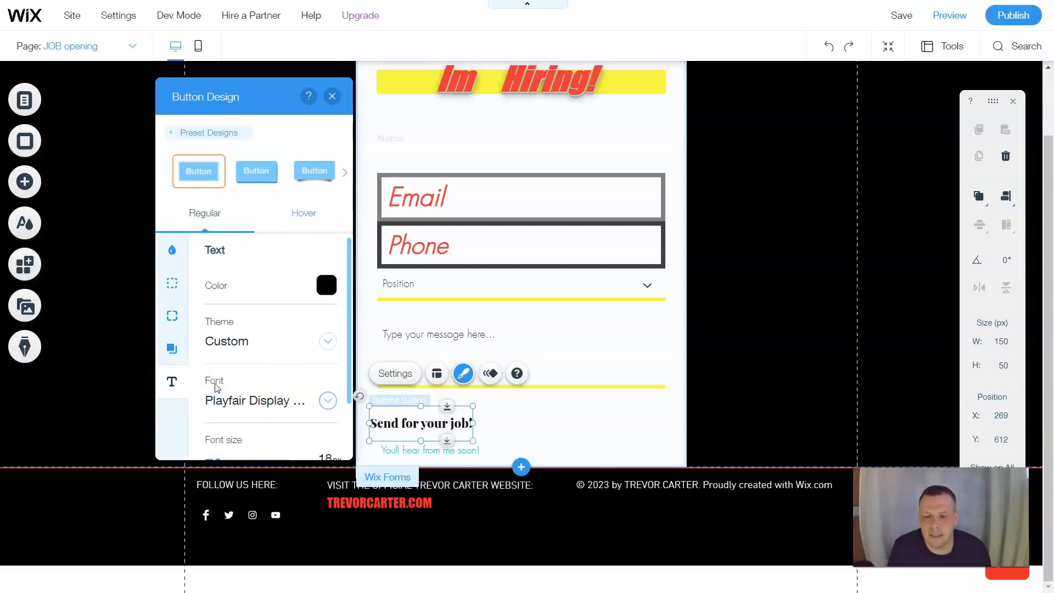
{"action": "left_click", "coordinate": [334, 286]}
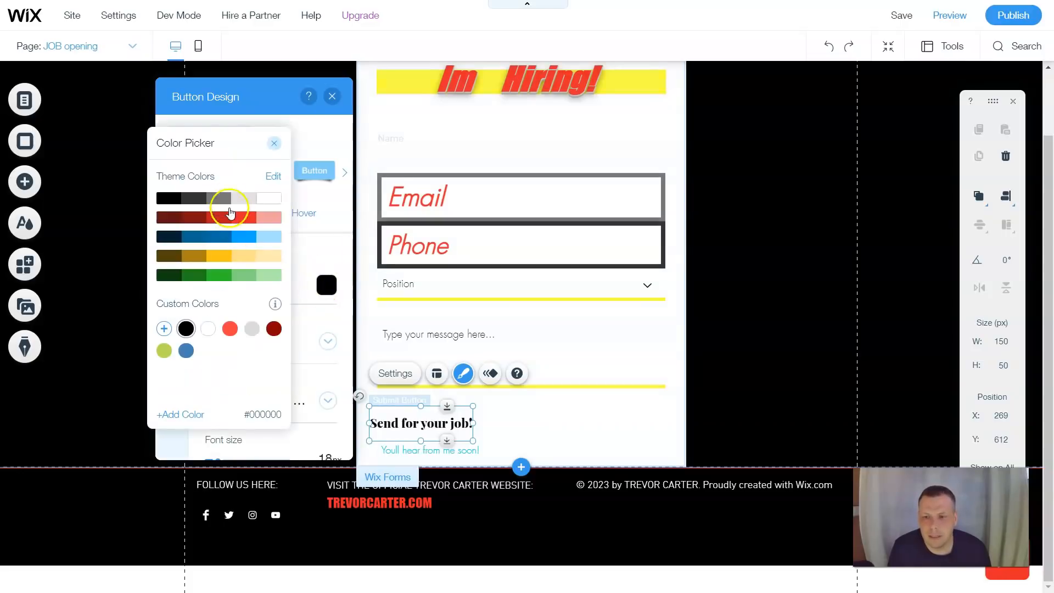
{"action": "left_click", "coordinate": [245, 218]}
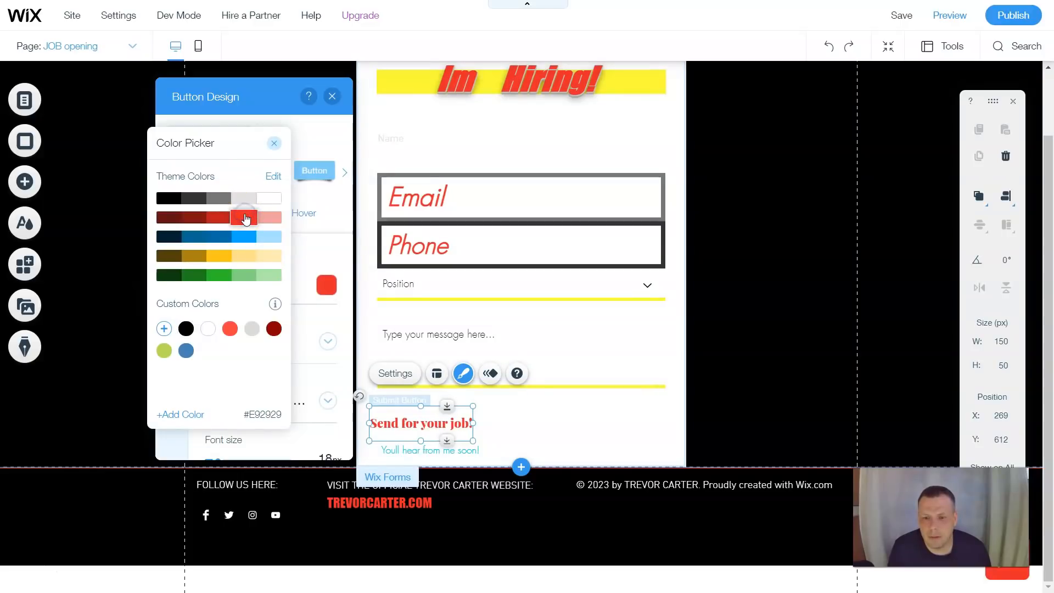
{"action": "left_click", "coordinate": [245, 218]}
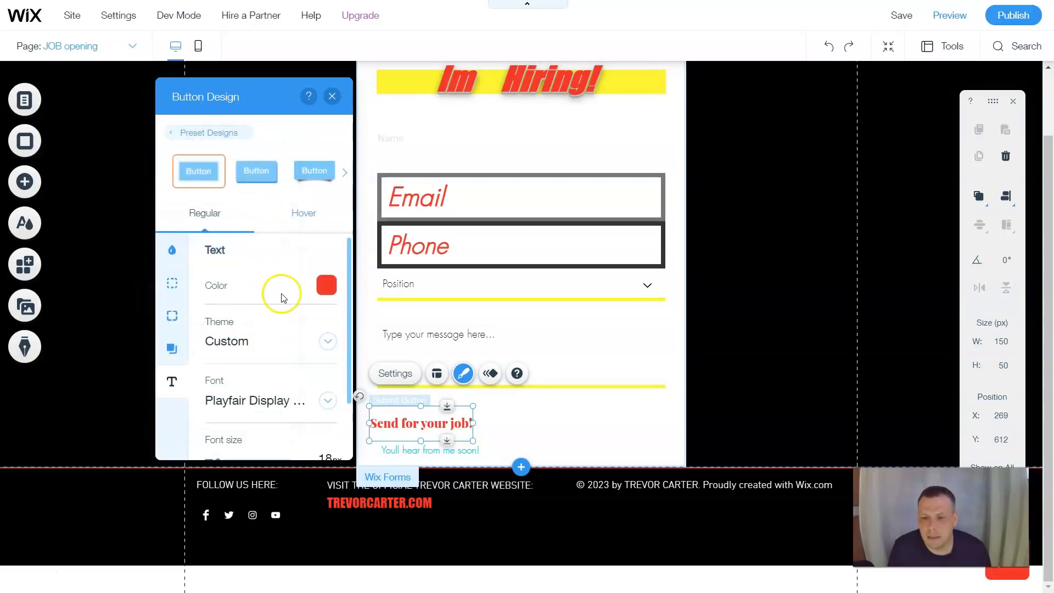
Change the submit button's font to Reklame Script and make the text italic.
{"action": "scroll", "coordinate": [285, 352], "scroll_direction": "down", "scroll_amount": 1}
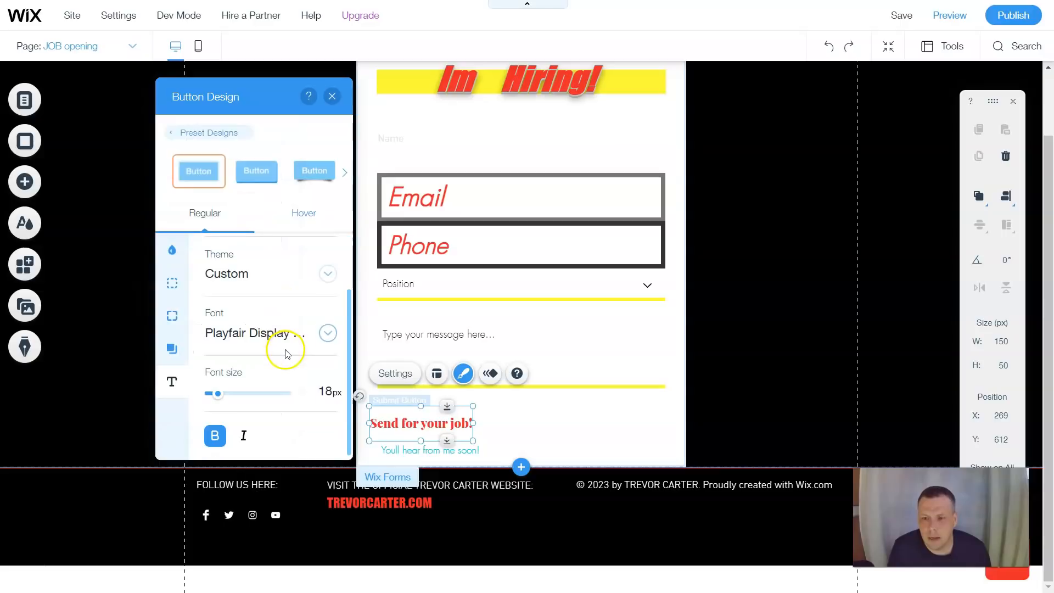
{"action": "left_click", "coordinate": [326, 335]}
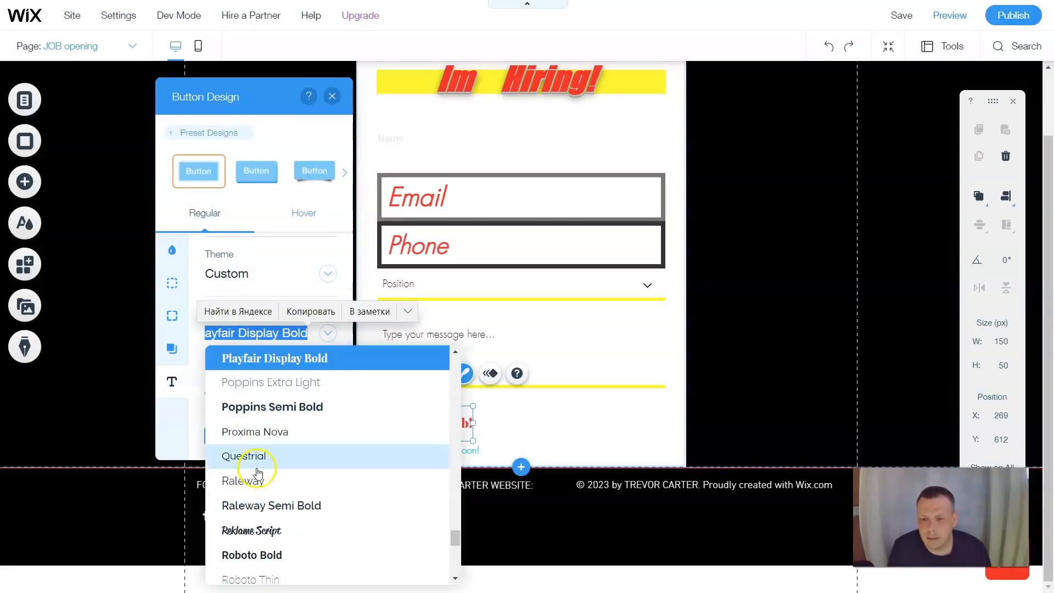
{"action": "left_click", "coordinate": [250, 531]}
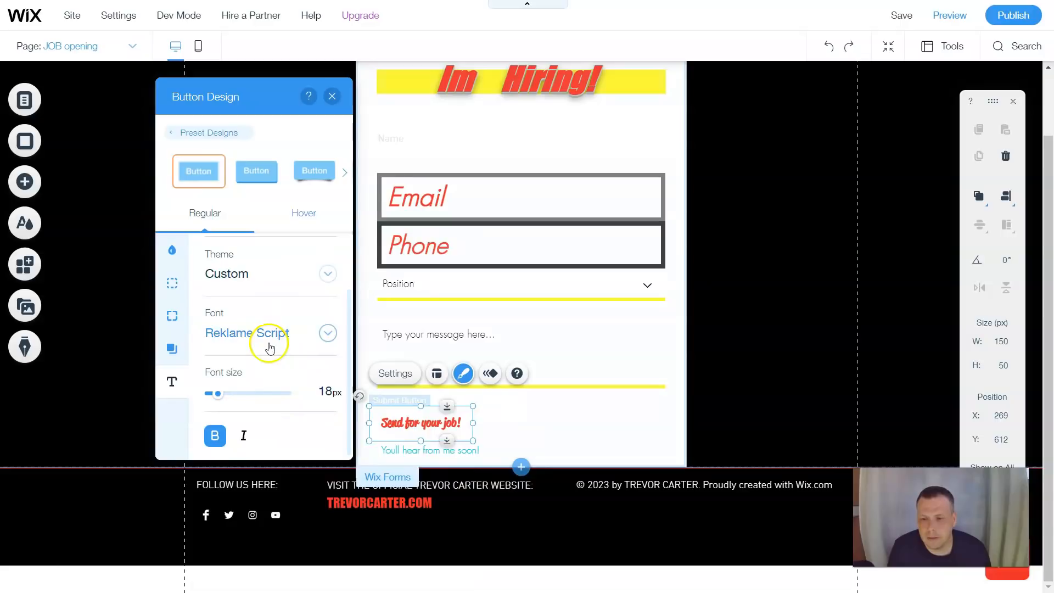
{"action": "left_click", "coordinate": [242, 440]}
Give the submit button a 5 px border in dark grey #333333 at 50% opacity and close the button design.
{"action": "scroll", "coordinate": [269, 306], "scroll_direction": "up", "scroll_amount": 2}
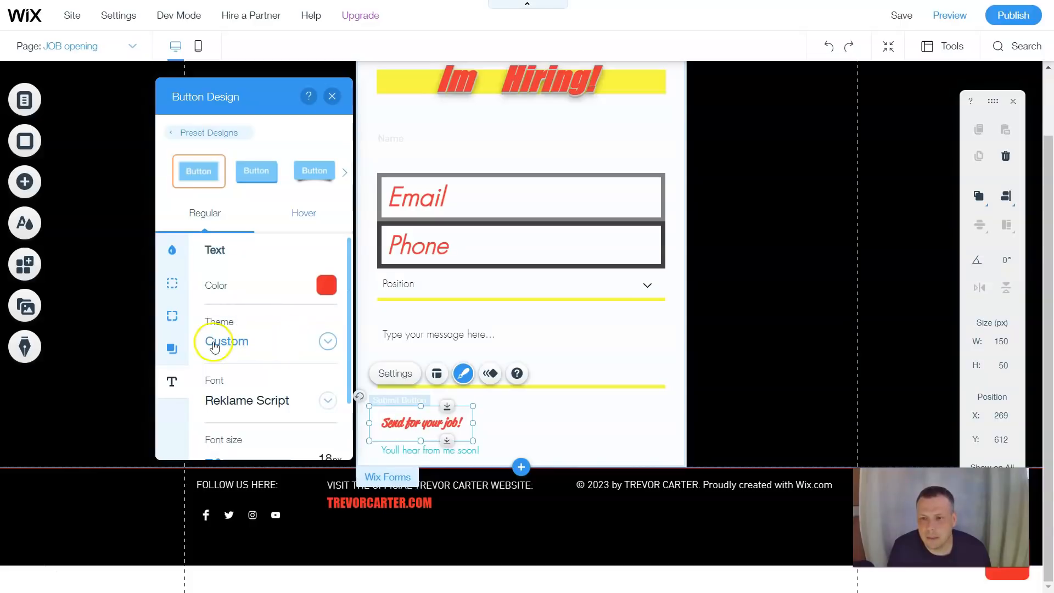
{"action": "left_click", "coordinate": [175, 297]}
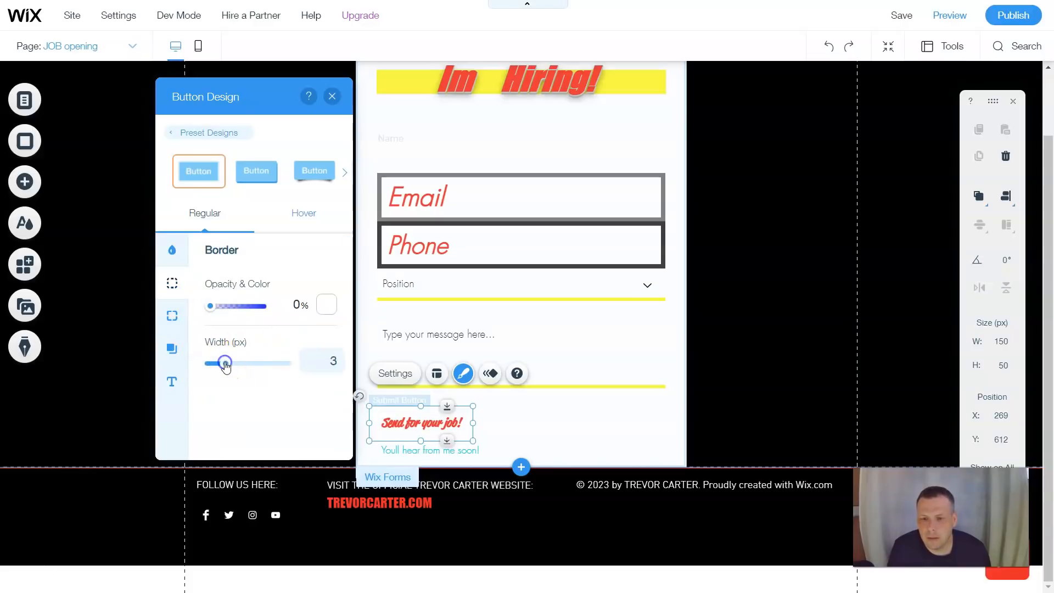
{"action": "left_click", "coordinate": [236, 306]}
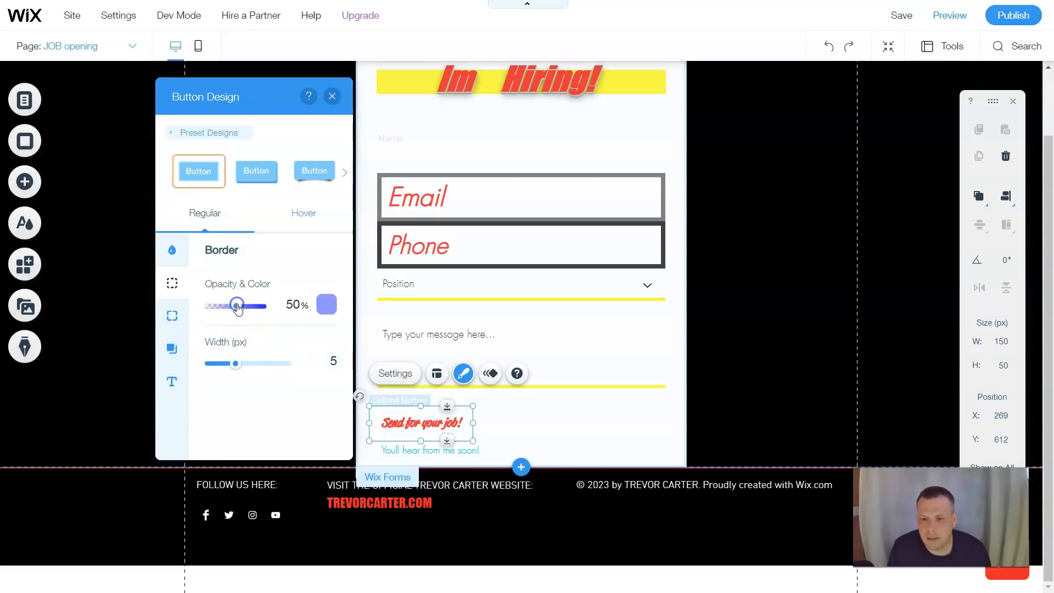
{"action": "left_click", "coordinate": [327, 302]}
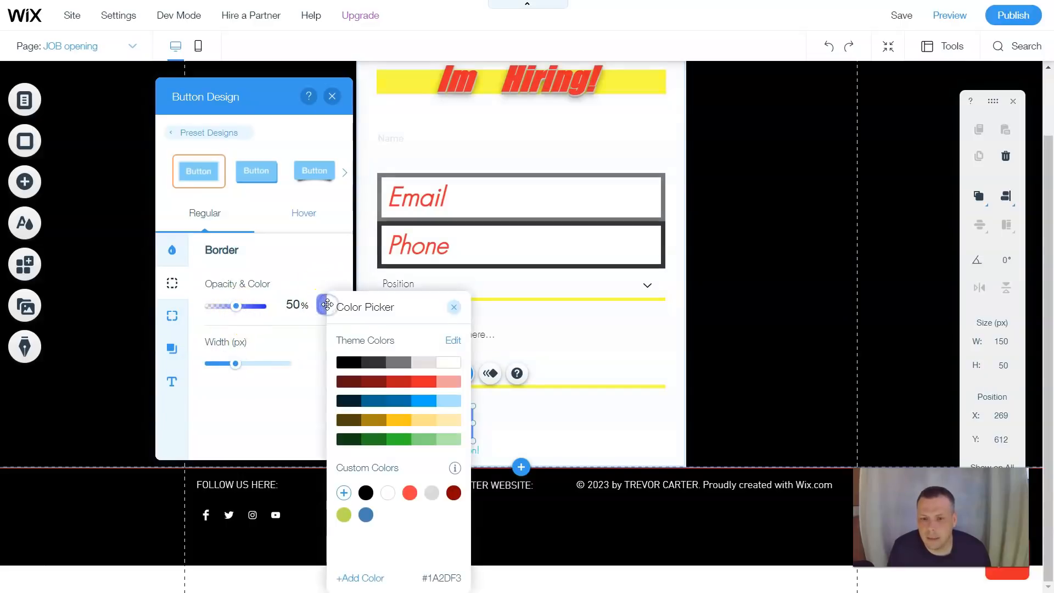
{"action": "left_click", "coordinate": [384, 367]}
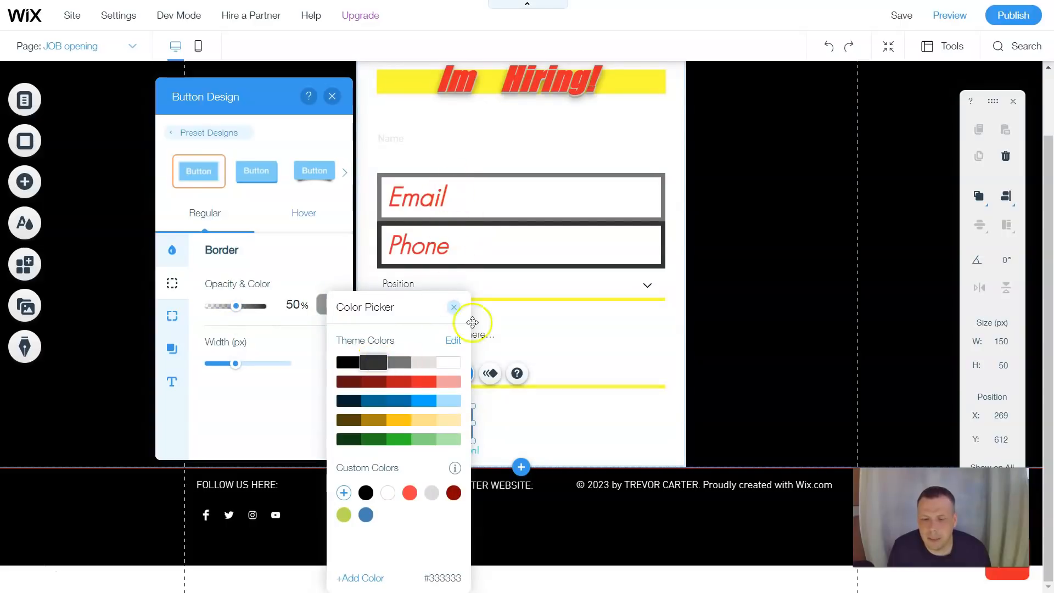
{"action": "left_click", "coordinate": [377, 361]}
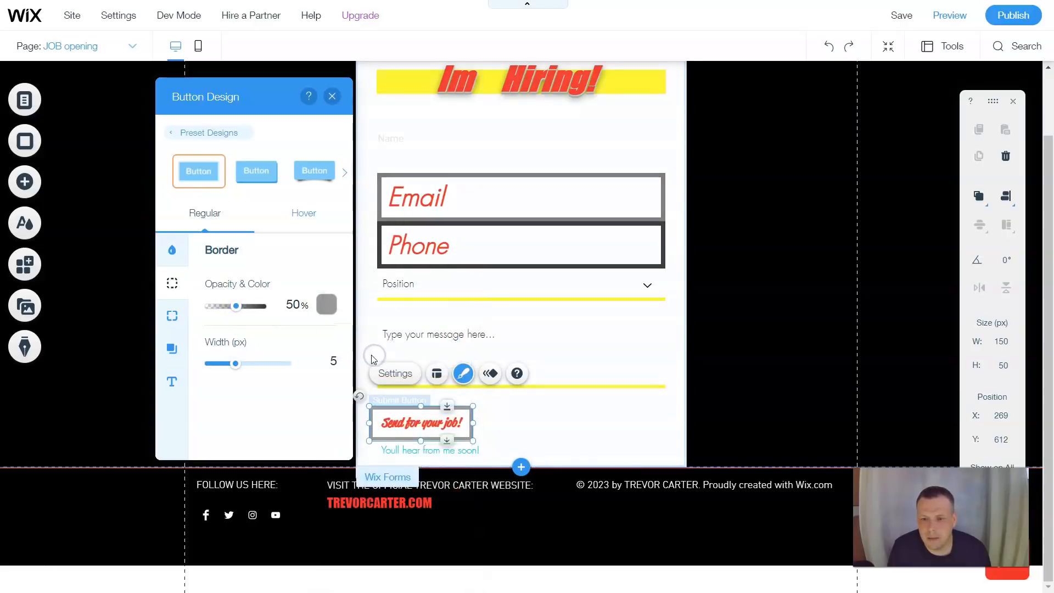
{"action": "left_click", "coordinate": [580, 413]}
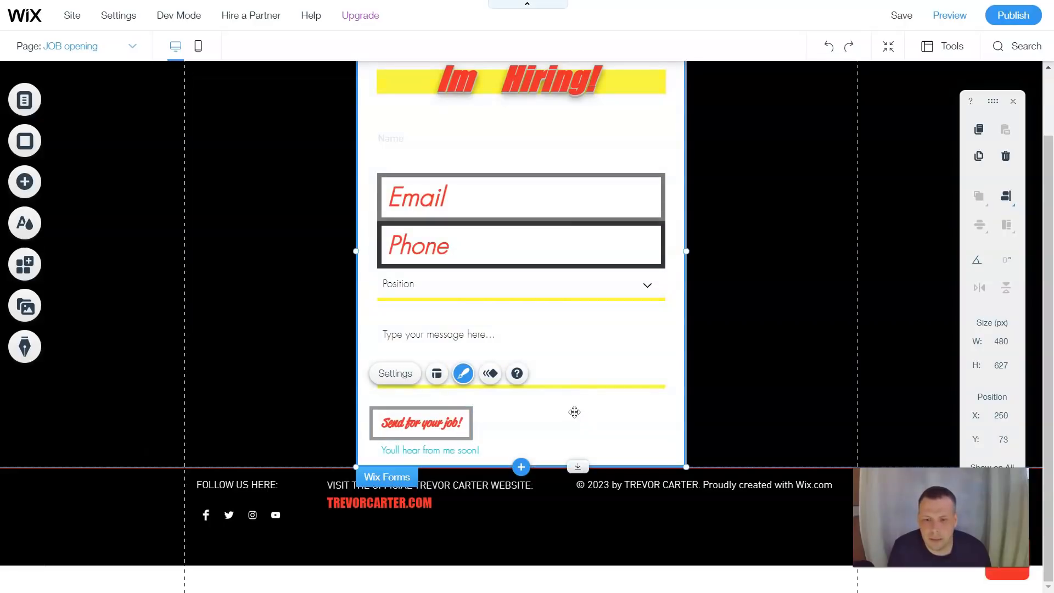
{"action": "left_click", "coordinate": [733, 358]}
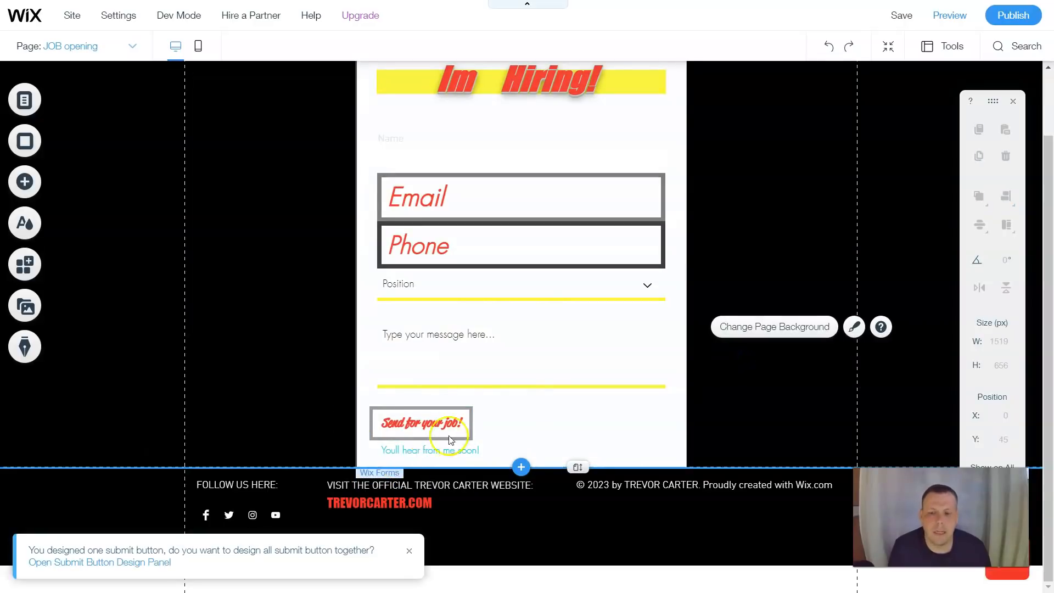
Try deleting the "Im Hiring!" form title that overlaps the yellow container box.
{"action": "scroll", "coordinate": [572, 241], "scroll_direction": "up", "scroll_amount": 2}
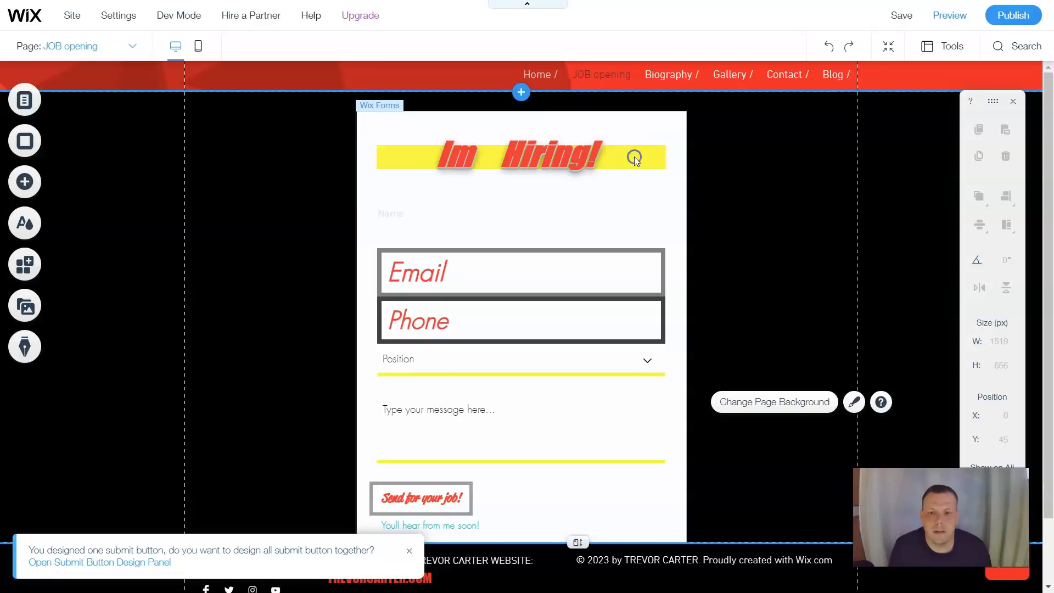
{"action": "left_click", "coordinate": [634, 158]}
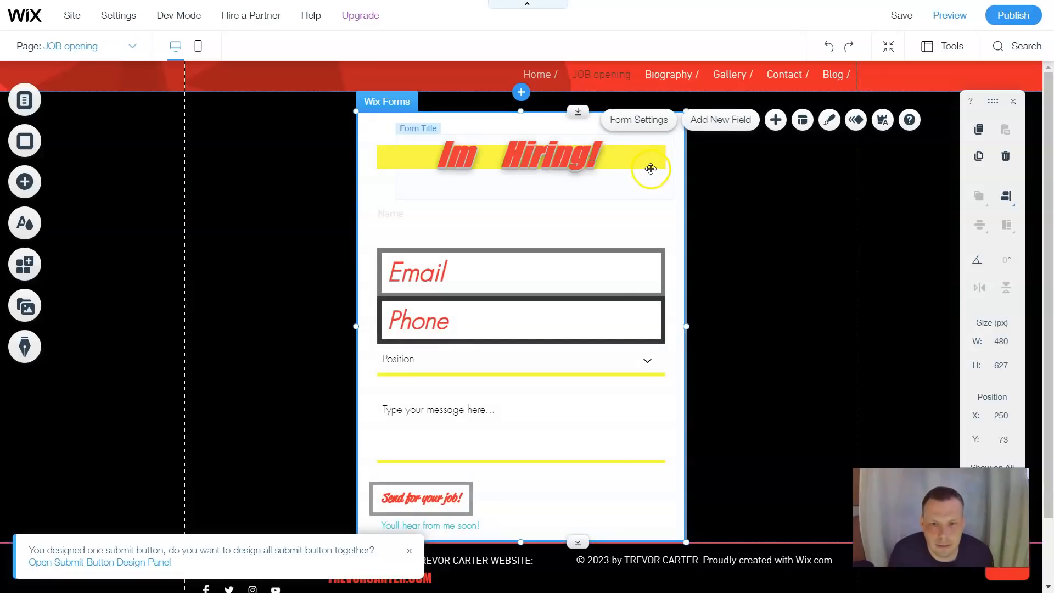
{"action": "left_click", "coordinate": [650, 170]}
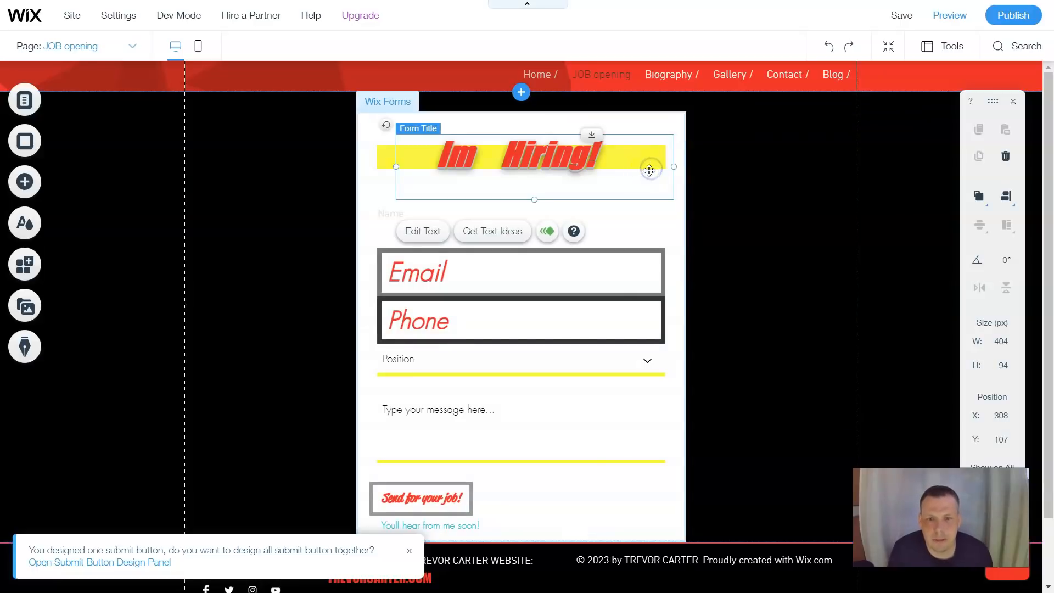
{"action": "left_click", "coordinate": [383, 151]}
{"action": "left_click", "coordinate": [407, 157]}
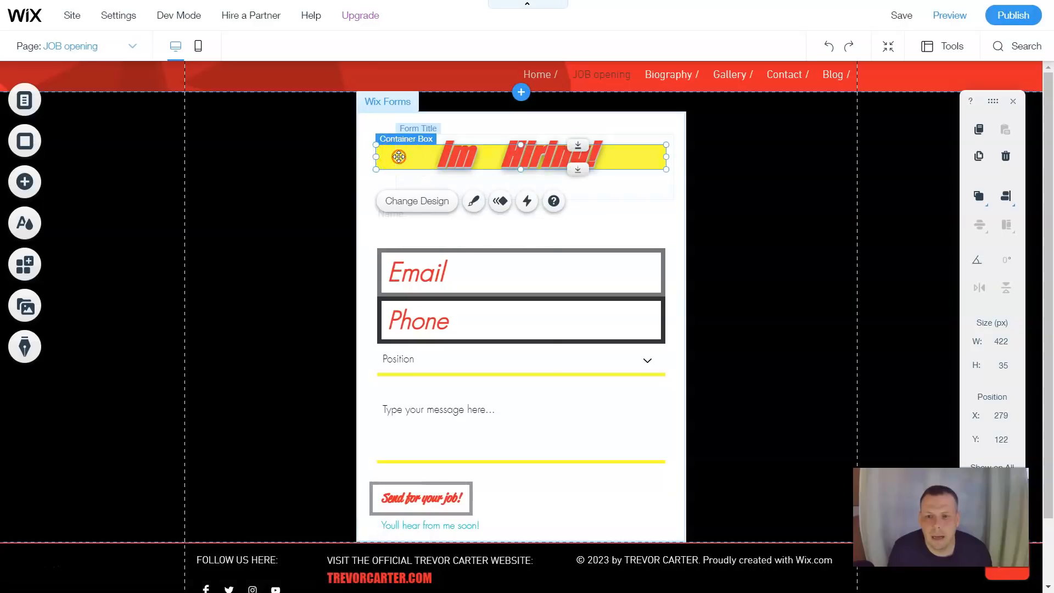
{"action": "right_click", "coordinate": [400, 159]}
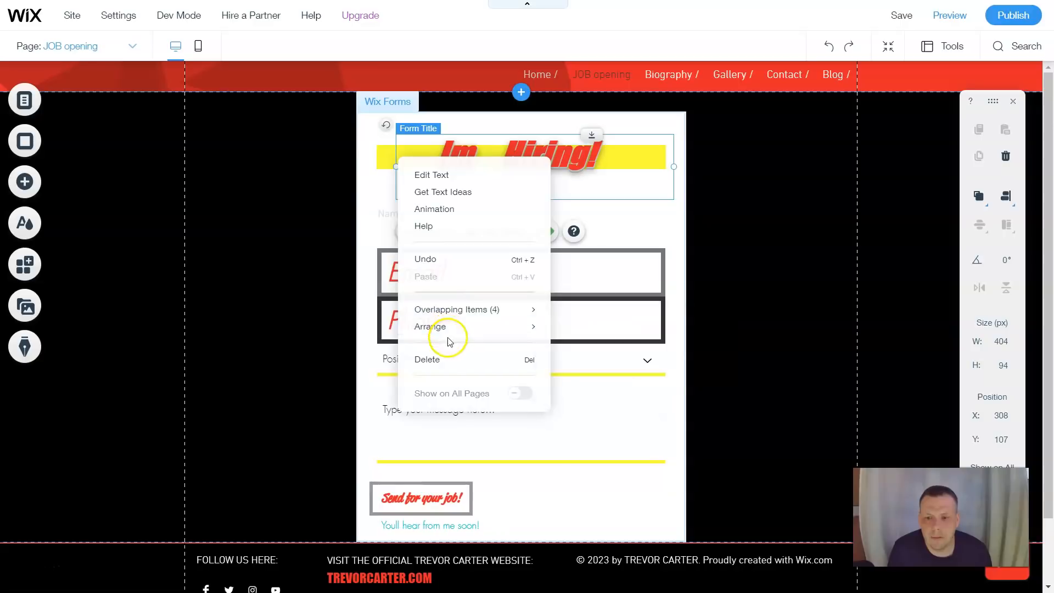
{"action": "left_click", "coordinate": [447, 361]}
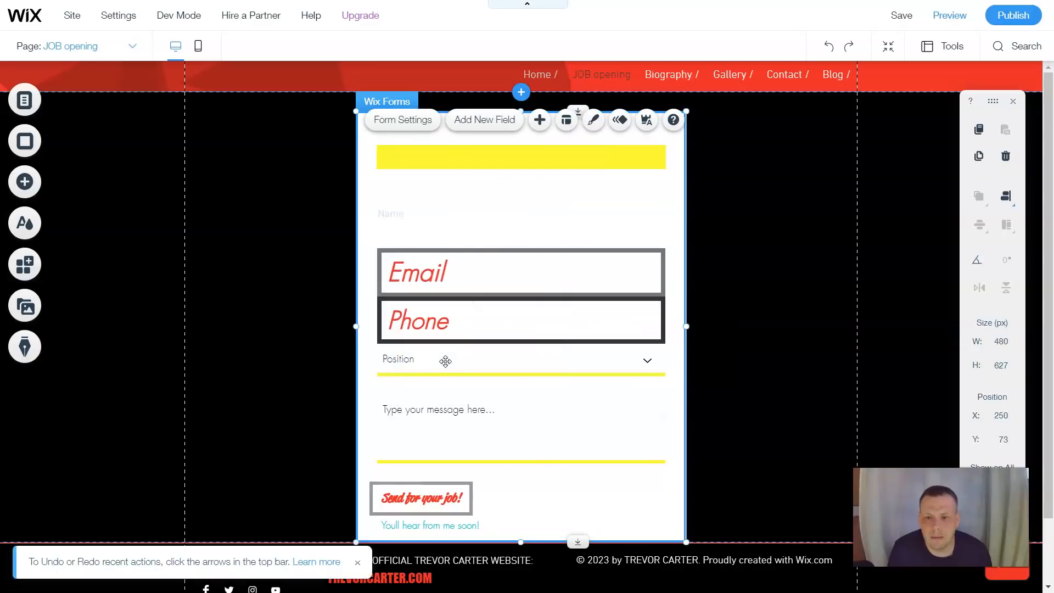
Undo the deletion of the form title and select the form's Name text field.
{"action": "left_click", "coordinate": [451, 155]}
{"action": "right_click", "coordinate": [451, 155]}
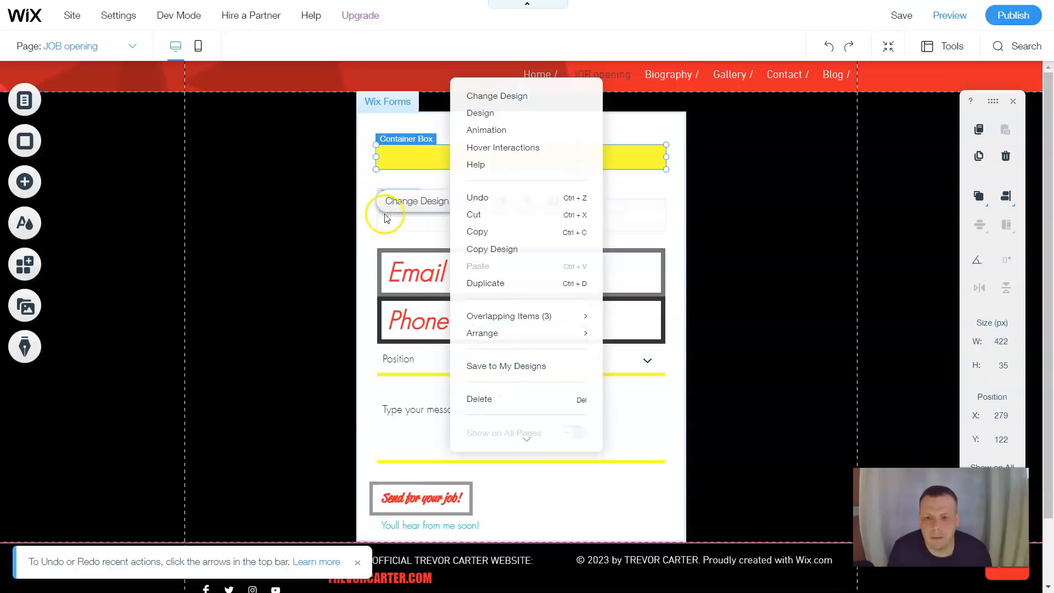
{"action": "left_click", "coordinate": [367, 184]}
{"action": "right_click", "coordinate": [368, 183]}
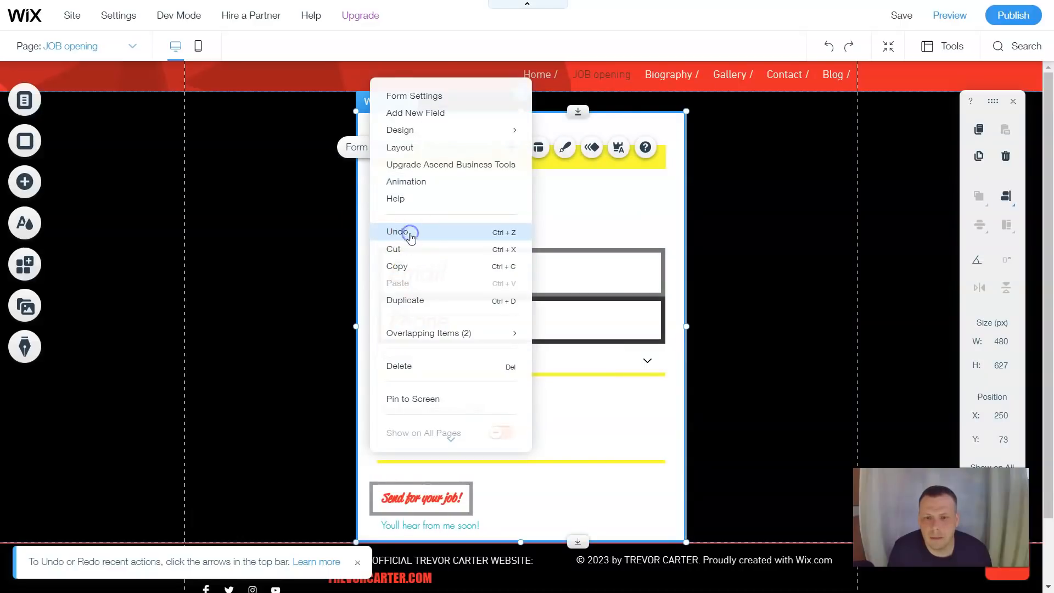
{"action": "left_click", "coordinate": [412, 235]}
{"action": "left_click", "coordinate": [414, 202]}
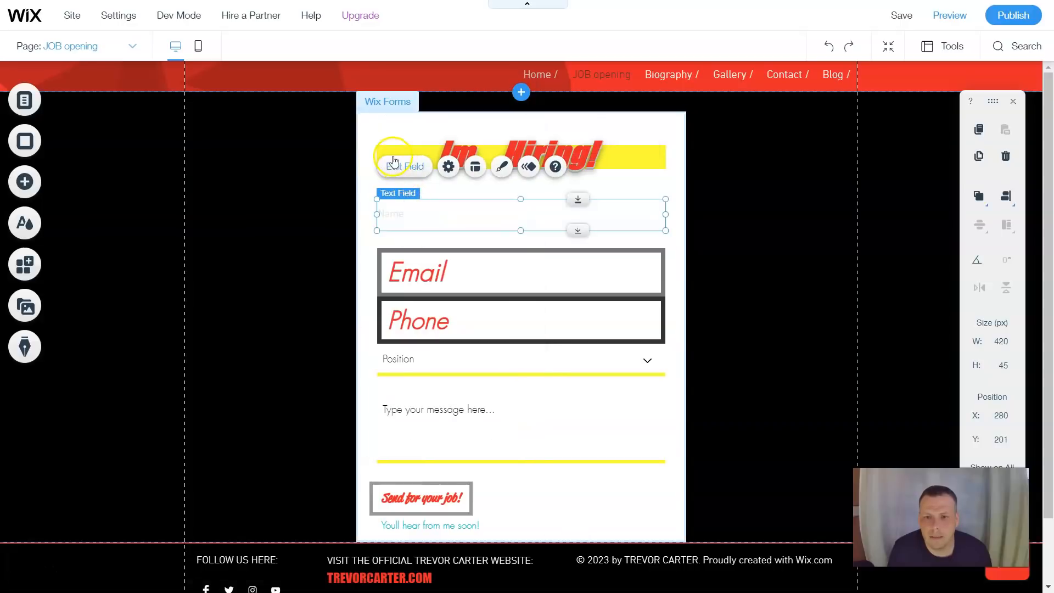
Cut the yellow container box from behind the "Im Hiring!" form title.
{"action": "left_click", "coordinate": [393, 153]}
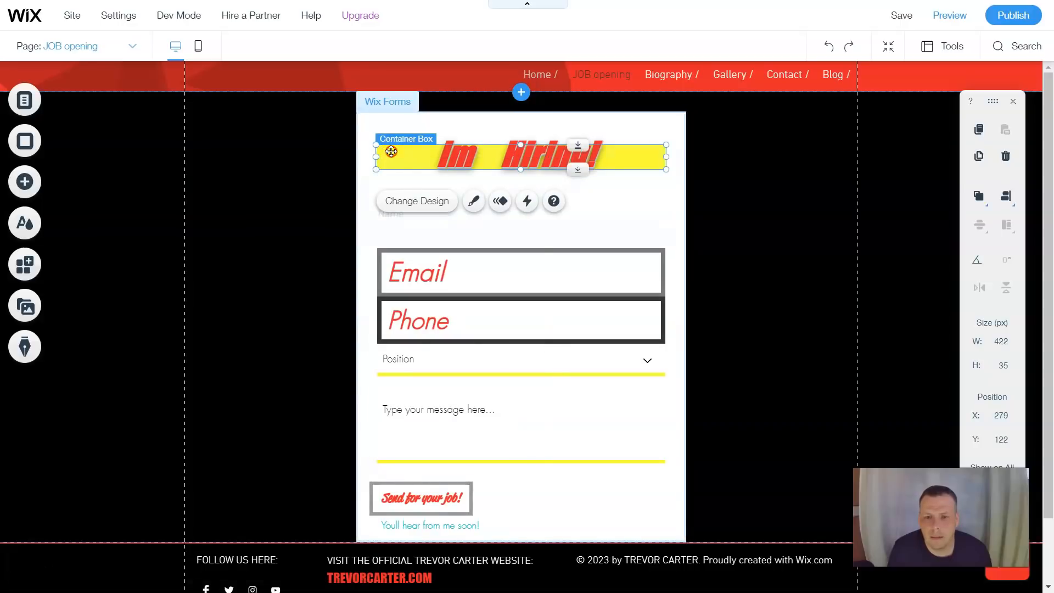
{"action": "right_click", "coordinate": [392, 152]}
{"action": "left_click", "coordinate": [416, 213]}
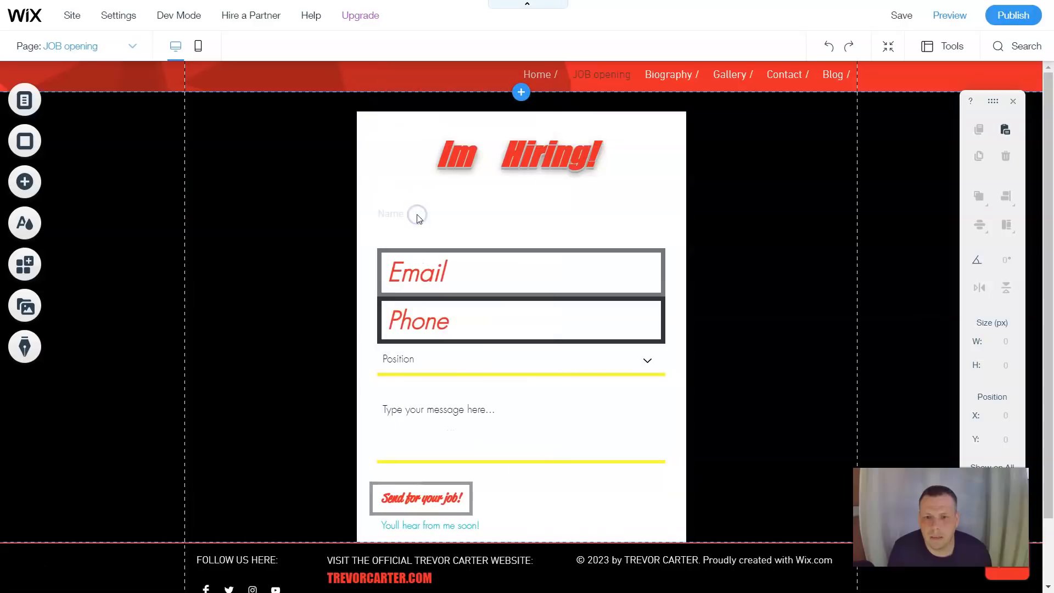
View the choices of the form's Position dropdown, close them and deselect the form.
{"action": "left_click", "coordinate": [545, 373]}
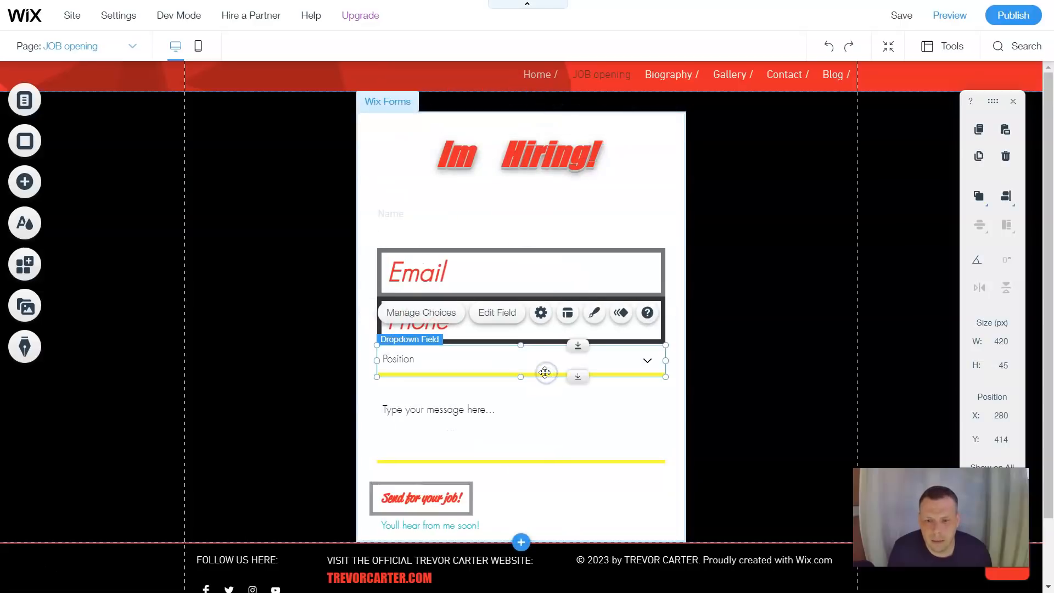
{"action": "double_click", "coordinate": [506, 373]}
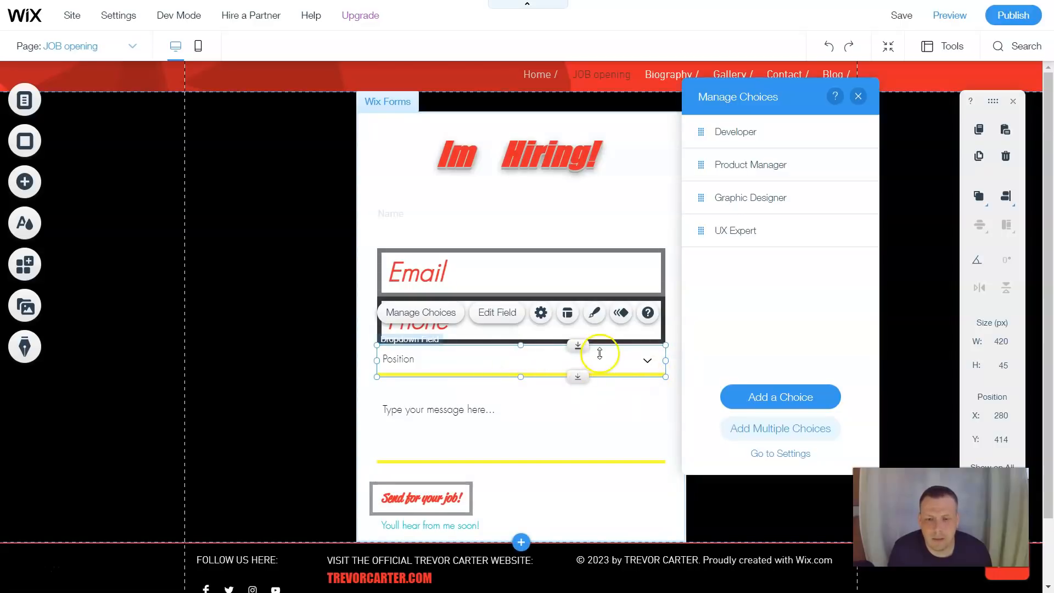
{"action": "left_click", "coordinate": [590, 281]}
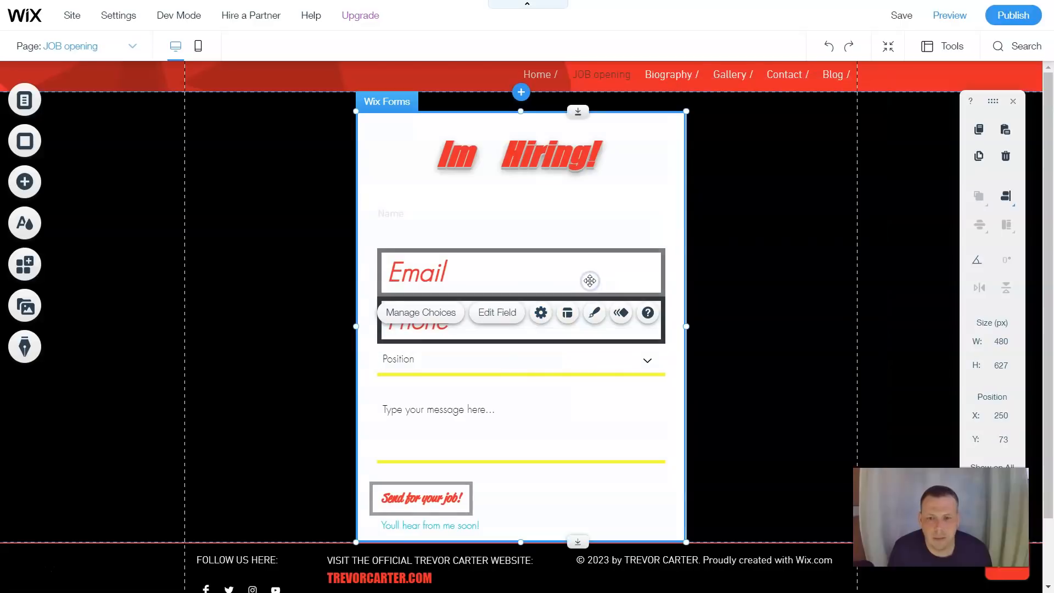
{"action": "left_click", "coordinate": [590, 282]}
{"action": "left_click", "coordinate": [295, 297]}
{"action": "scroll", "coordinate": [295, 298], "scroll_direction": "down", "scroll_amount": 1}
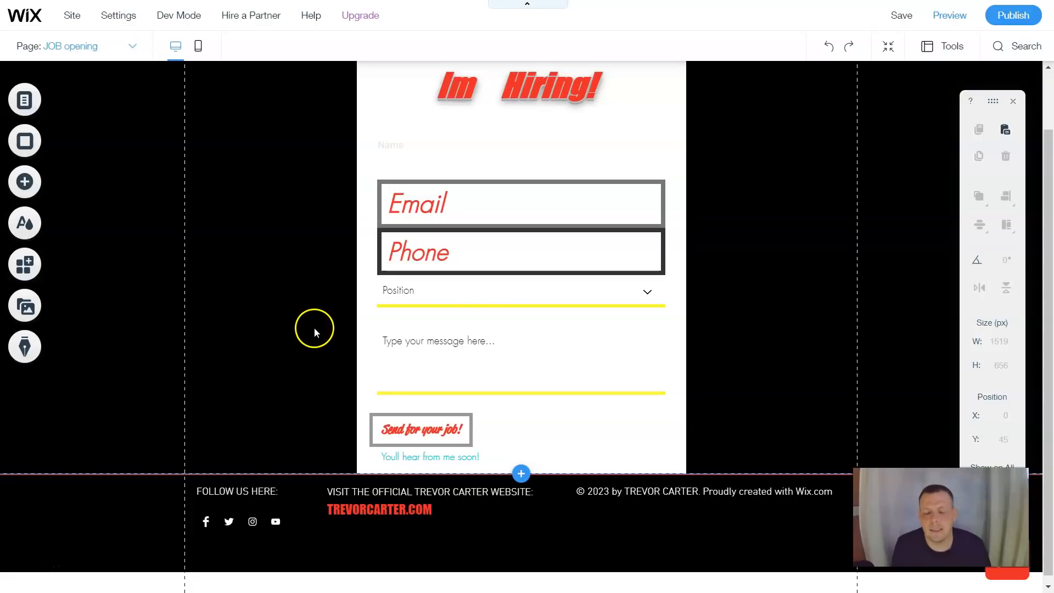
{"action": "scroll", "coordinate": [437, 395], "scroll_direction": "up", "scroll_amount": 1}
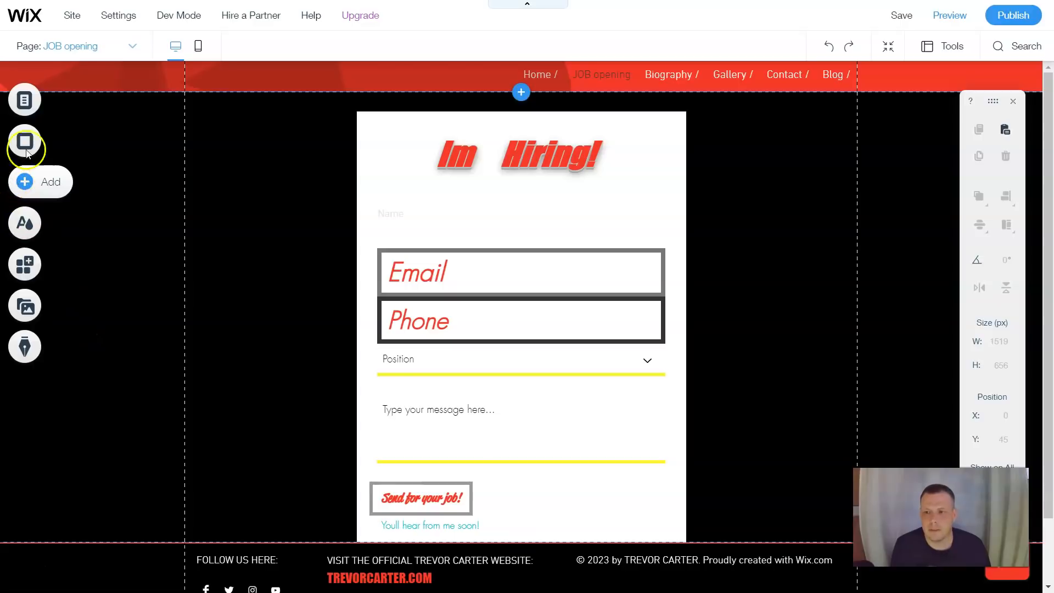
Browse the elements that can be added to the page, including Box Slideshows, Members and My Designs.
{"action": "left_click", "coordinate": [44, 197]}
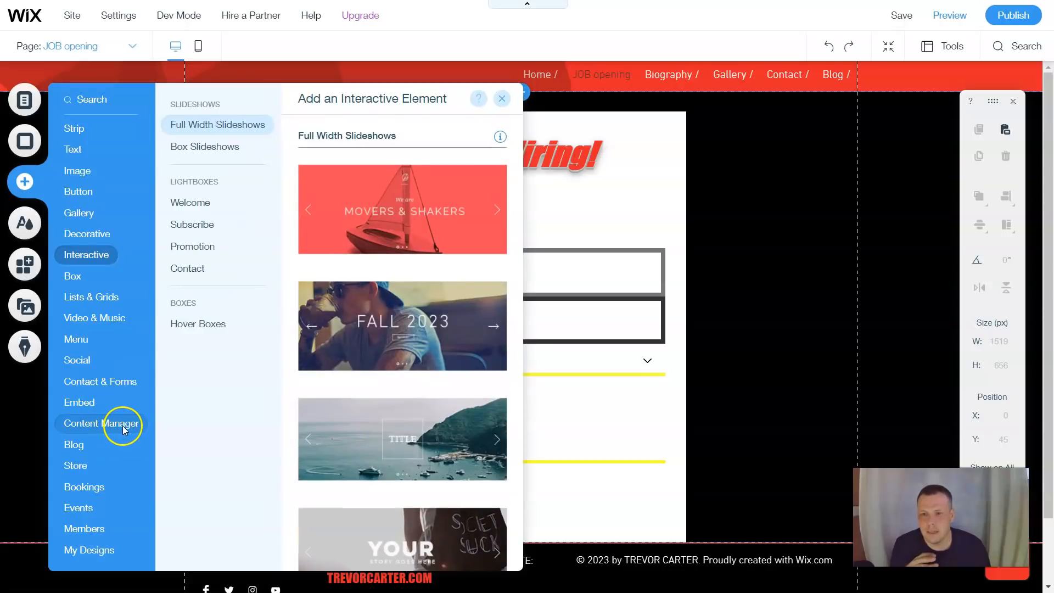
{"action": "left_click", "coordinate": [236, 145]}
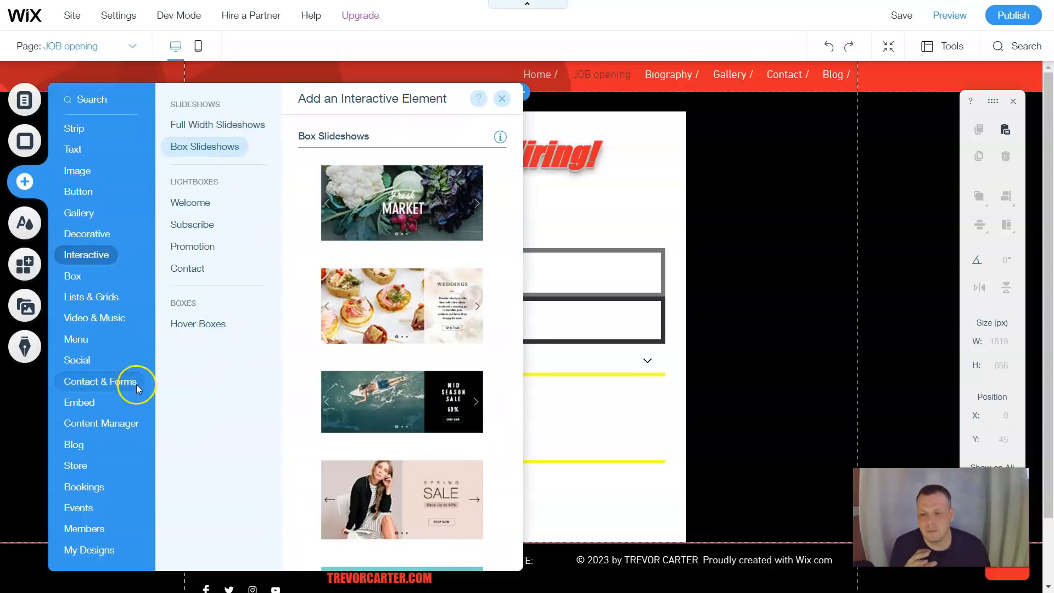
{"action": "left_click", "coordinate": [94, 529]}
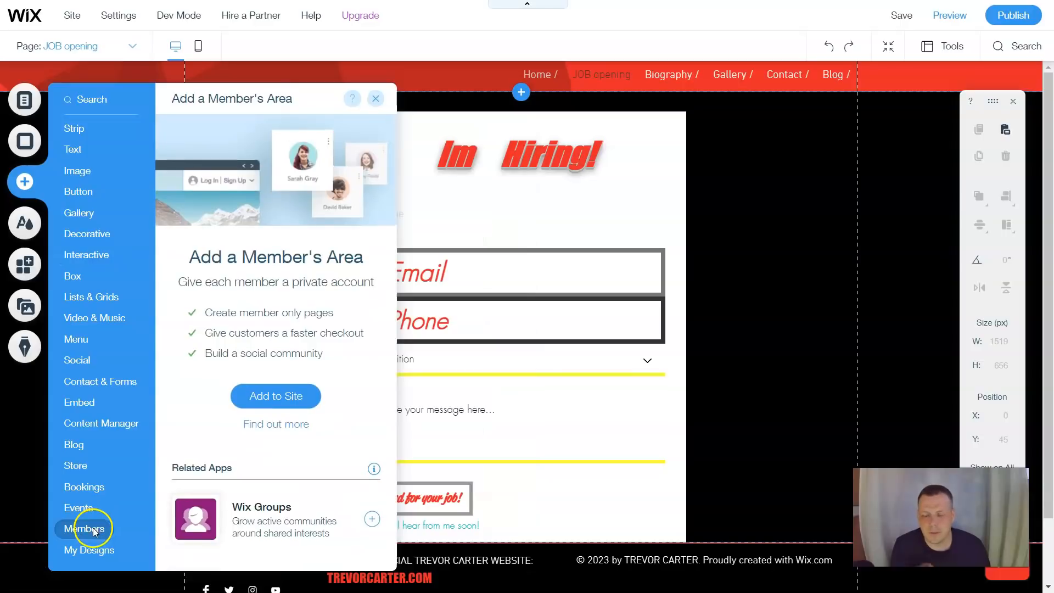
{"action": "left_click", "coordinate": [111, 550]}
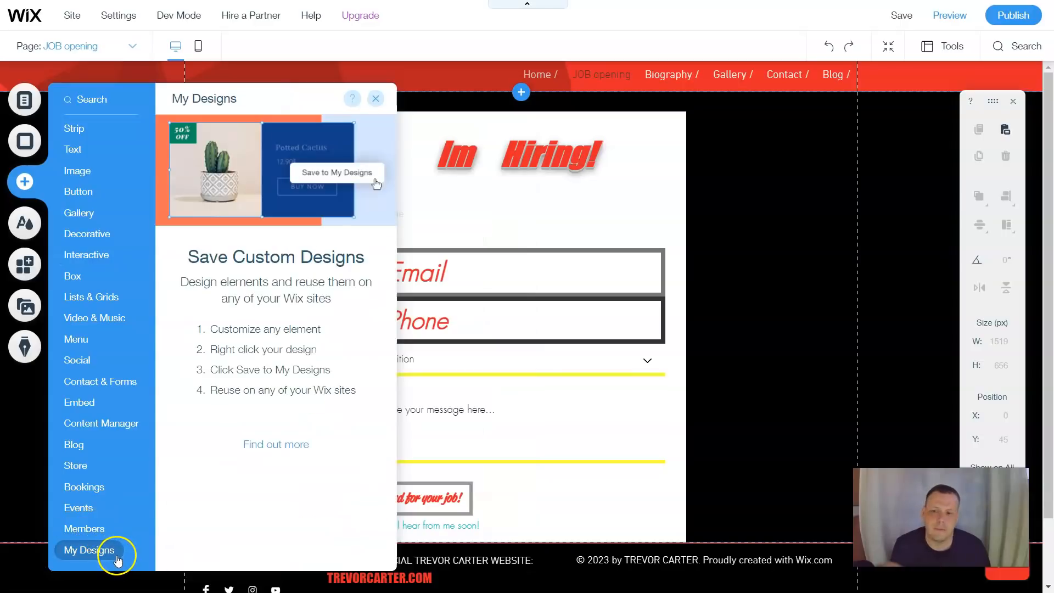